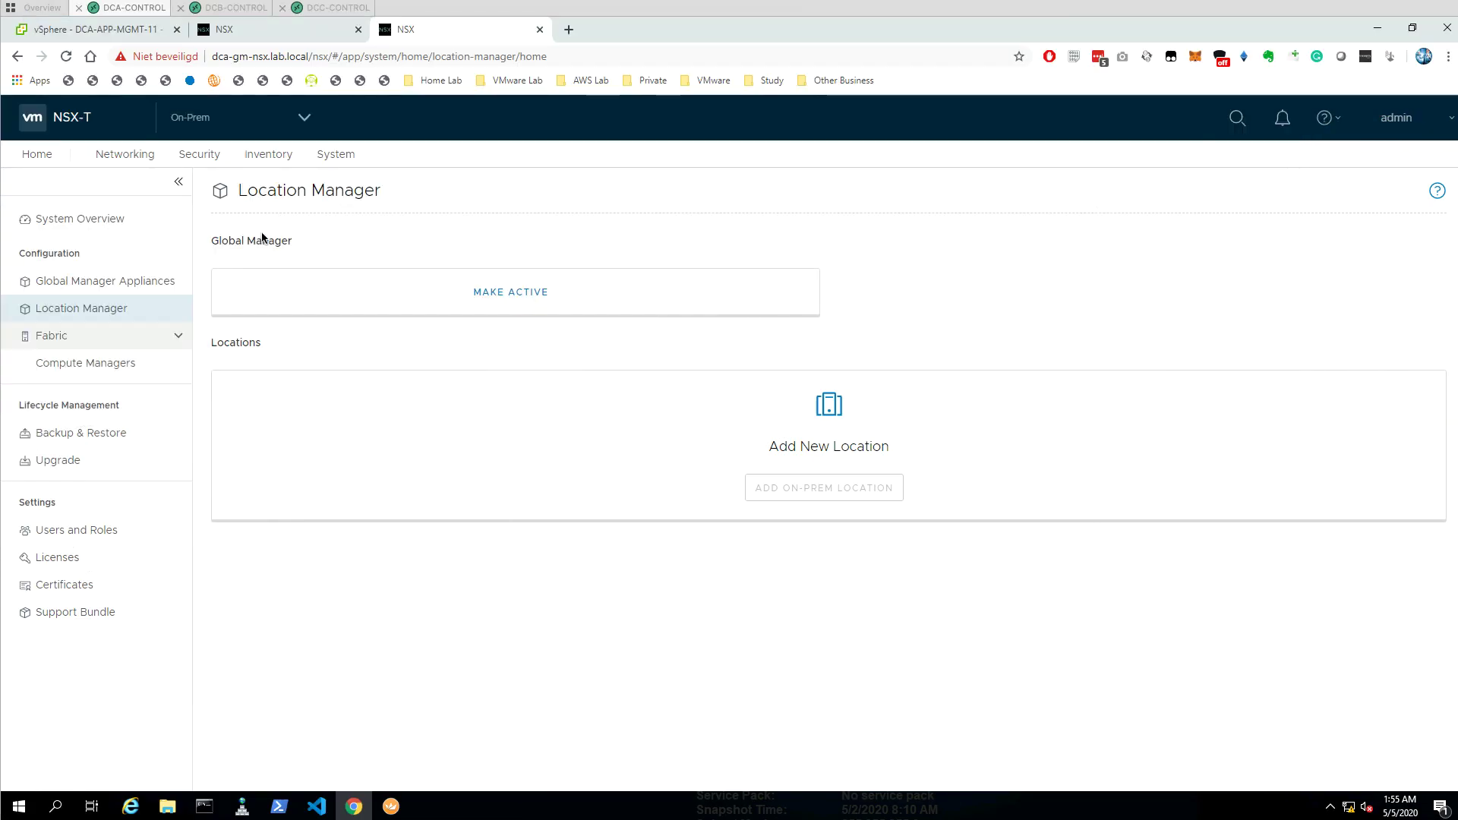
Select the dca-gm portion of the browser's web address, then return to the page
left_click(250, 57)
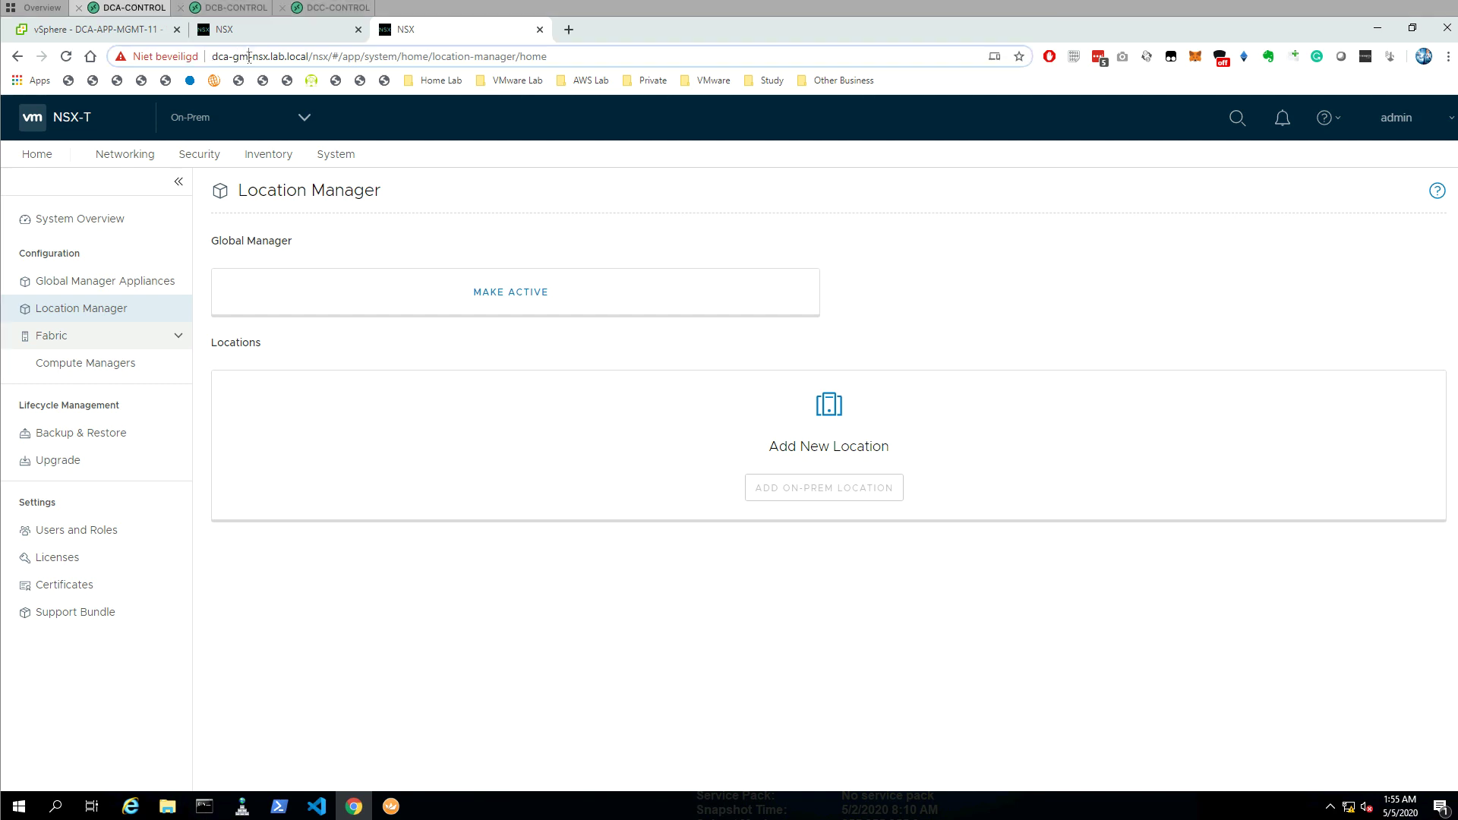
left_click(270, 56)
left_click_drag(280, 56, 214, 57)
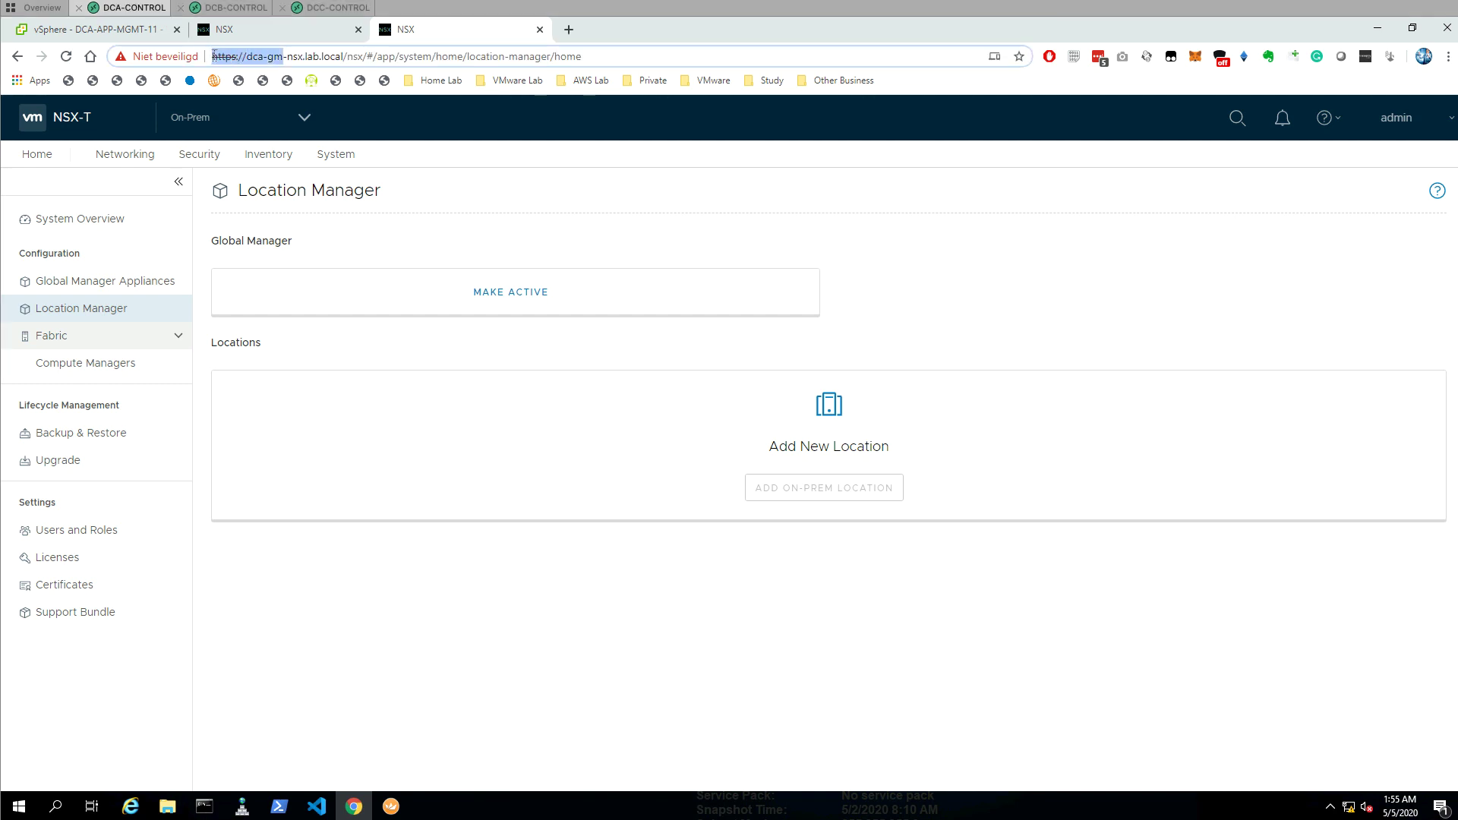
left_click(478, 228)
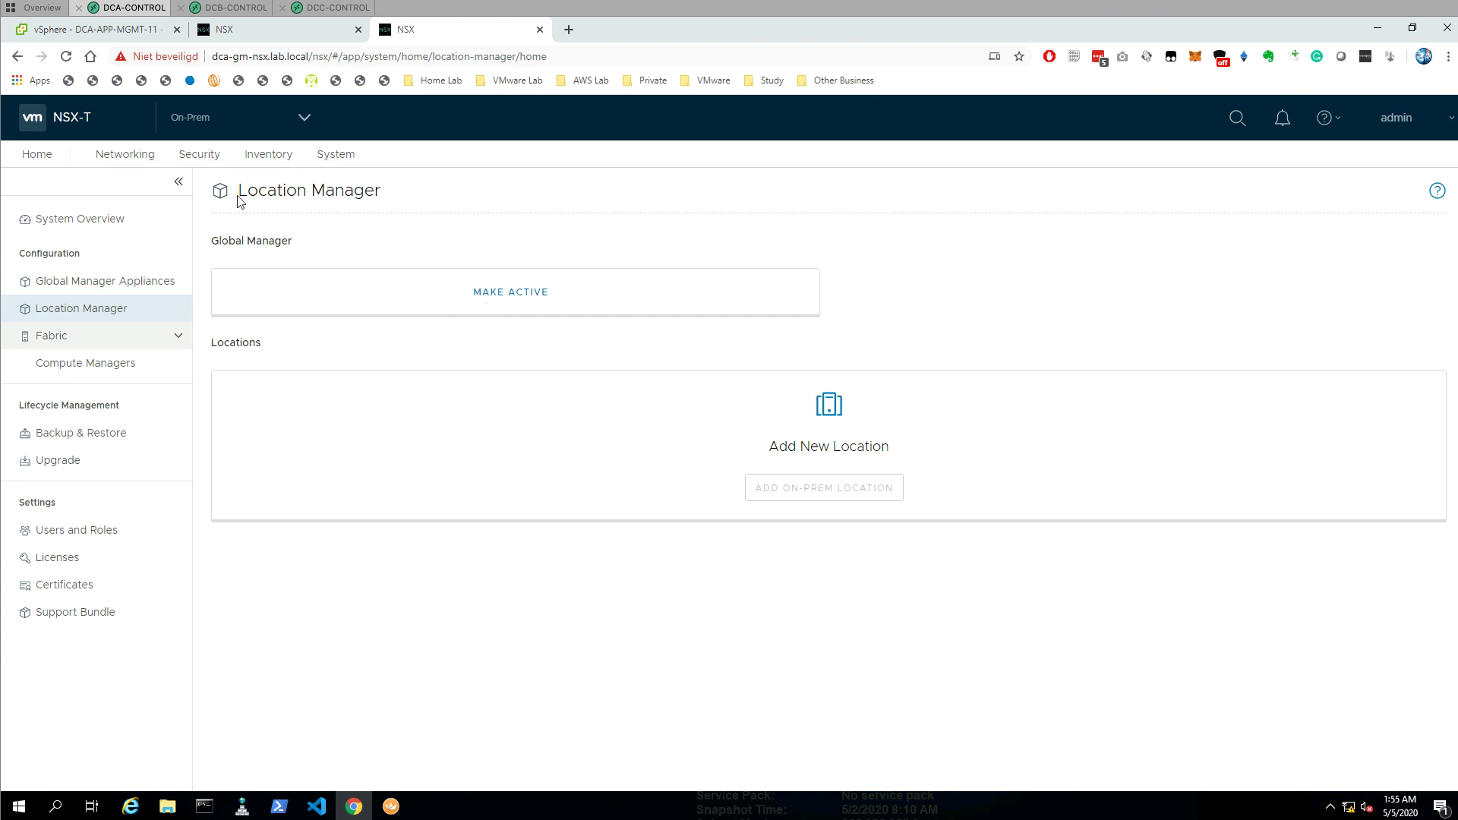
Activate this appliance as the Global Manager named DCA-GM-NSX
left_click(482, 293)
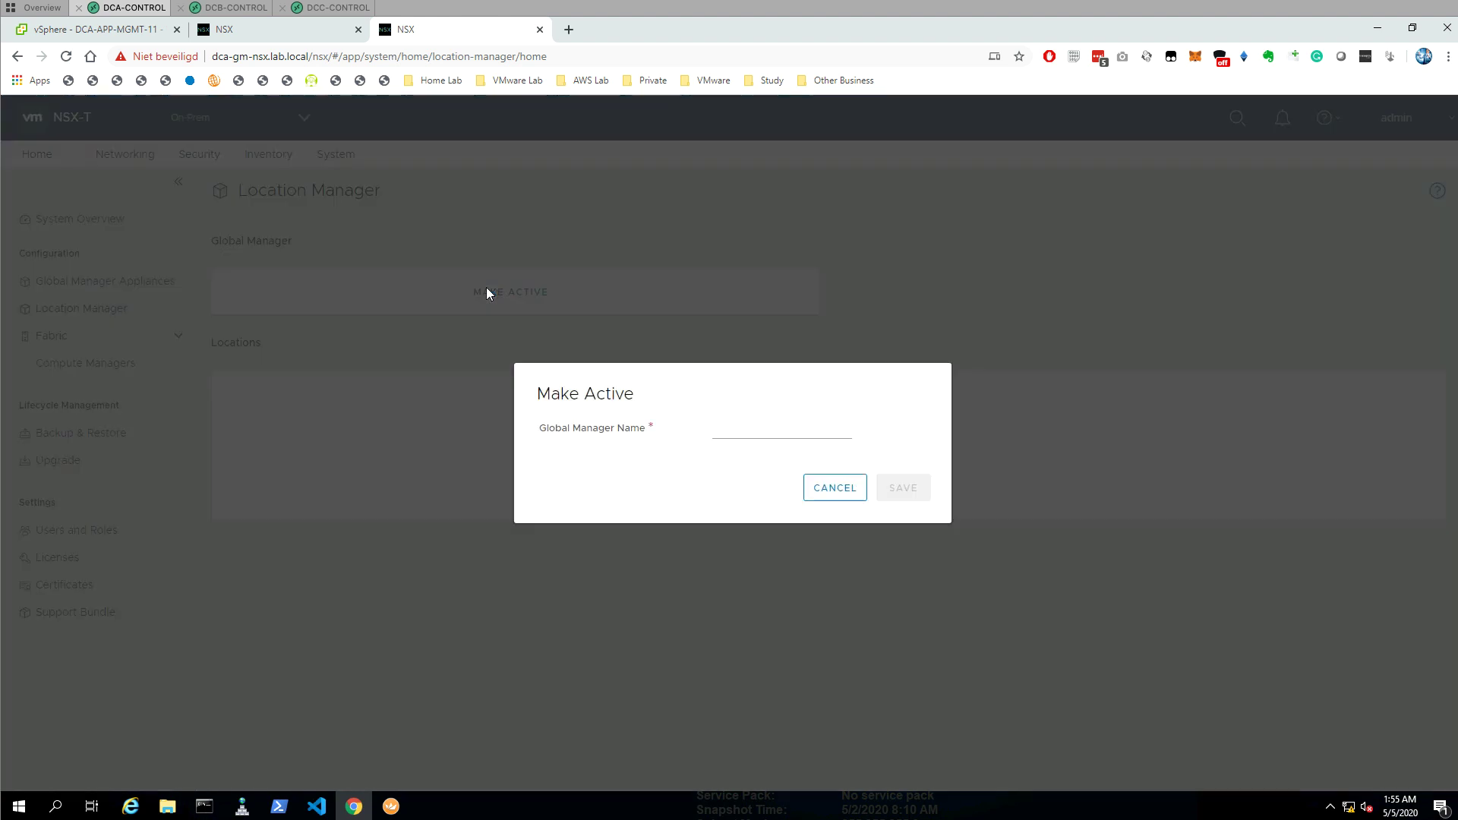
left_click(755, 436)
type("DCA-NSX")
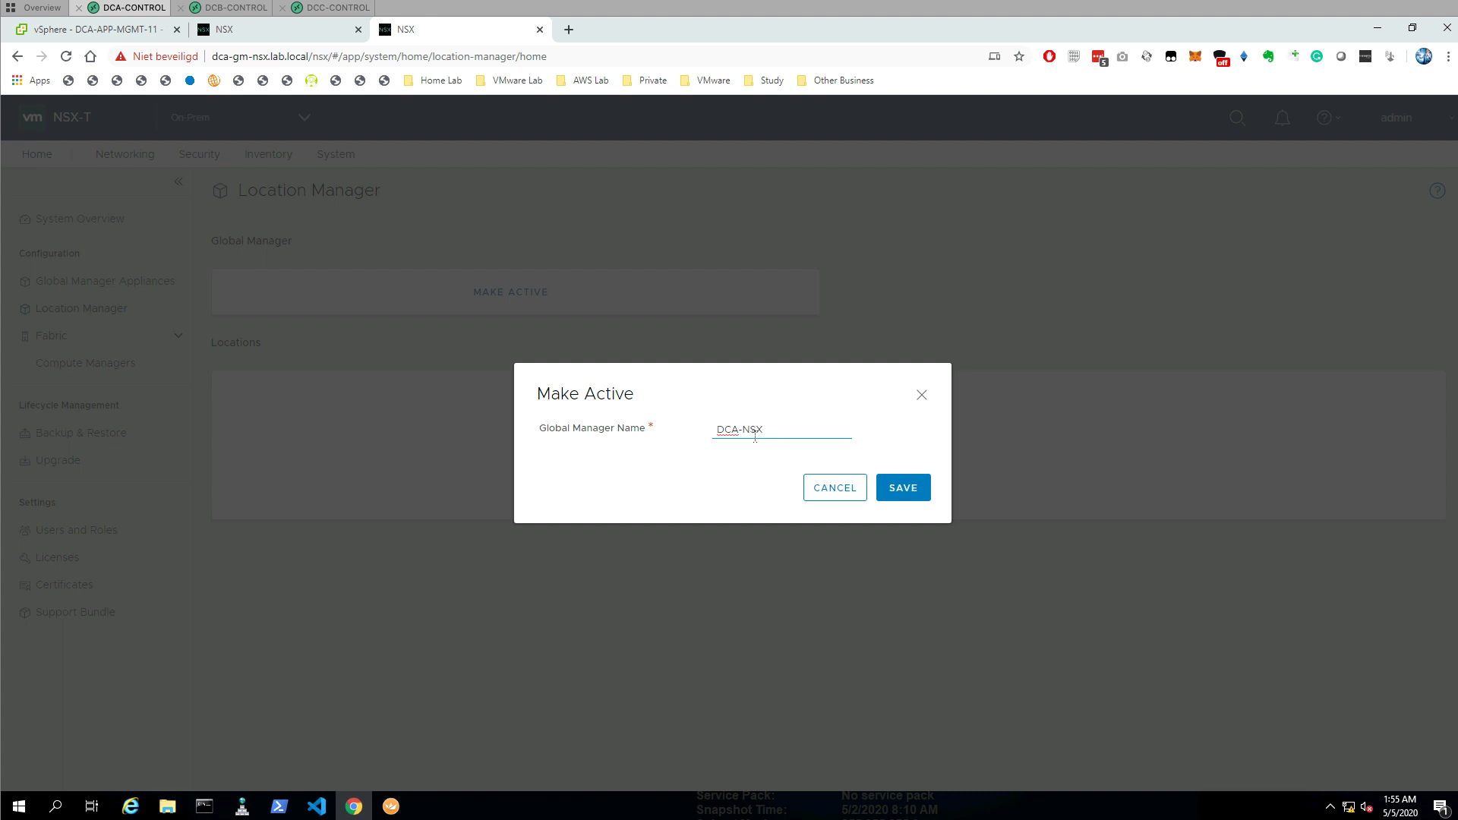
key("BackSpace")
key("BackSpace")
left_click(896, 488)
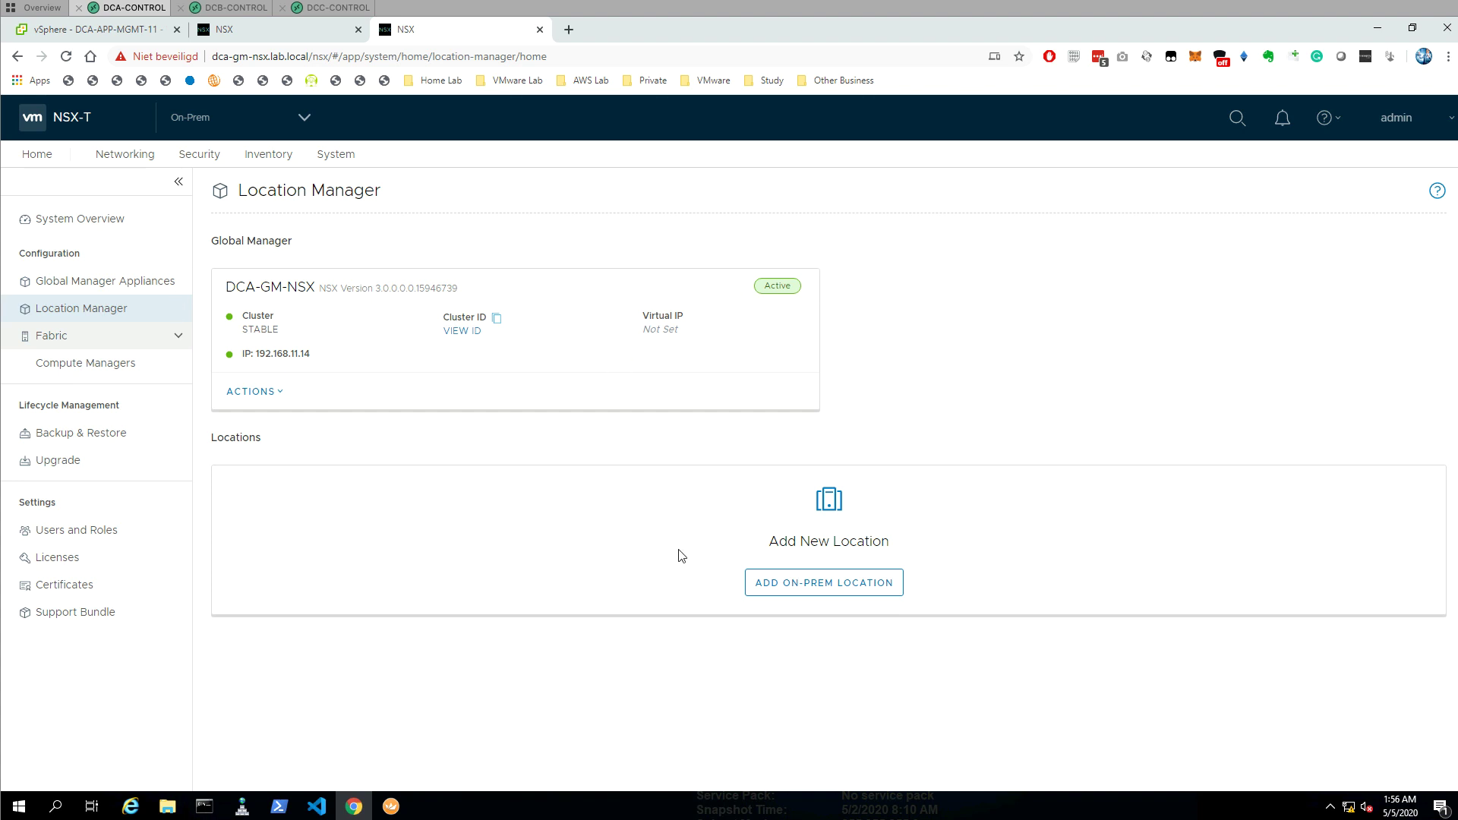
Begin adding on-prem location DC-A at dca-lm-nsx.lab.local with admin credentials, then switch to Royal TS
left_click(799, 590)
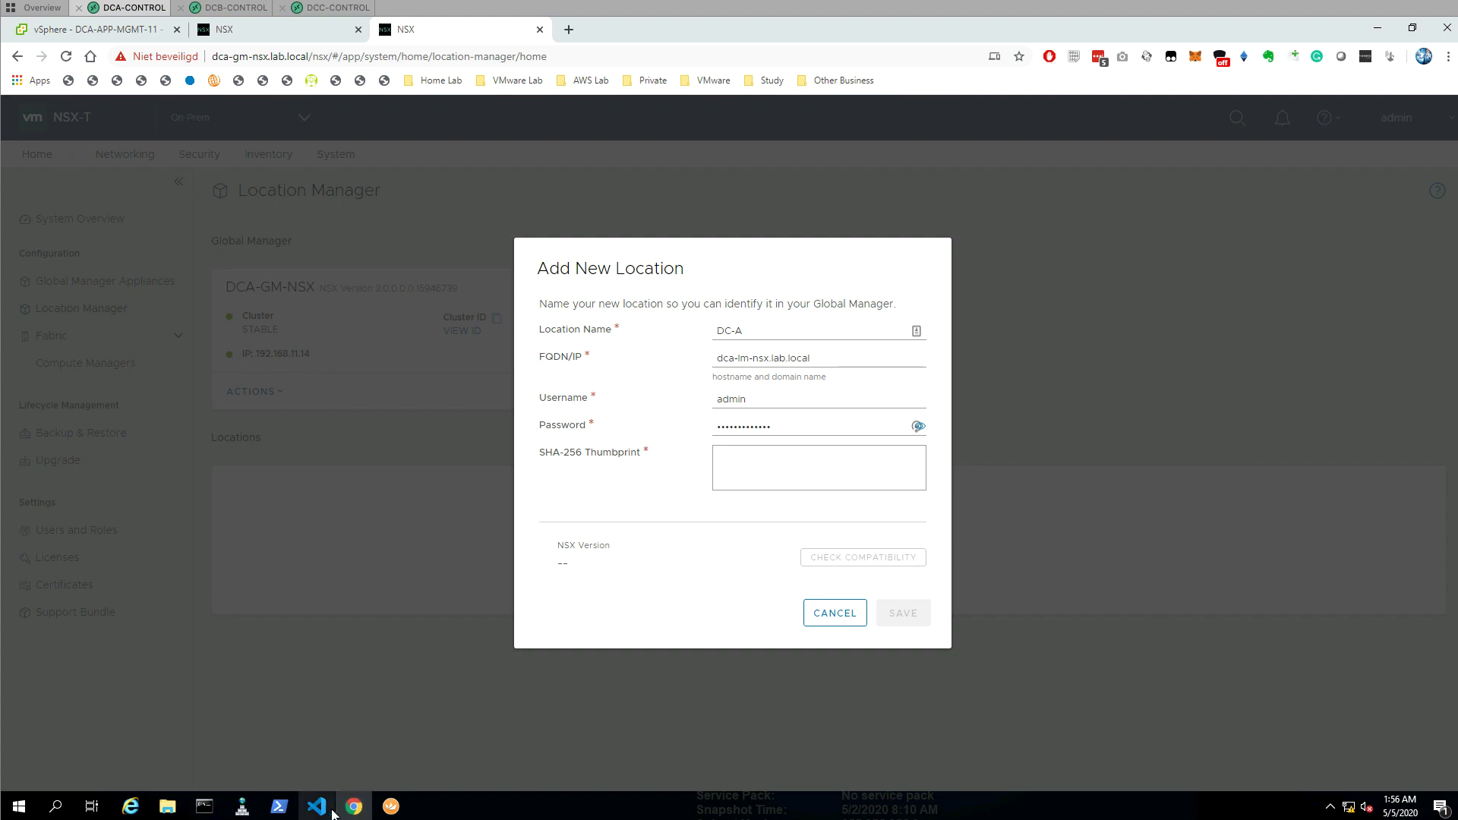
left_click(391, 806)
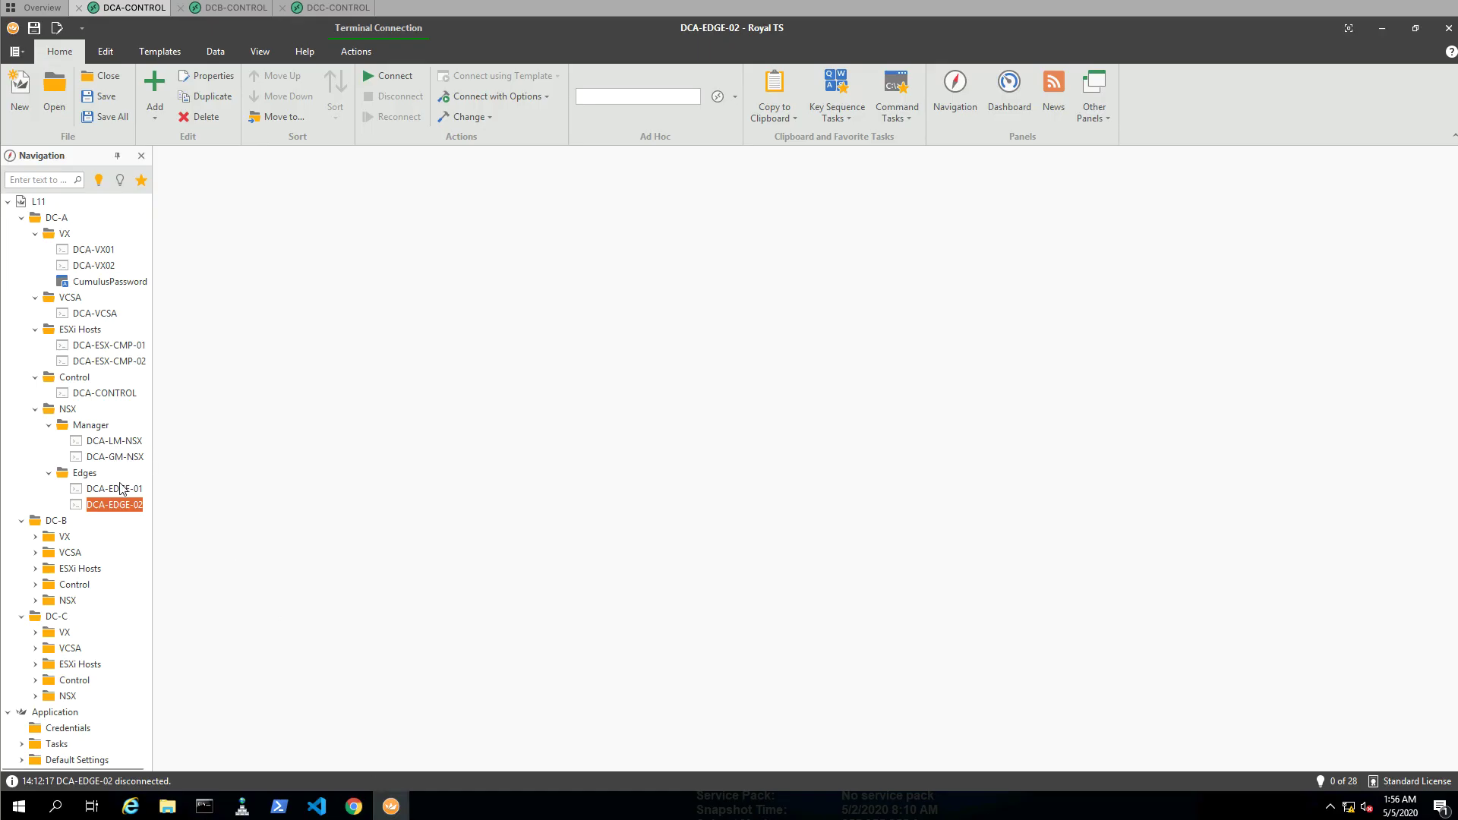
Print and copy the DCA-LM-NSX API certificate thumbprint, then return to the form's SHA-256 Thumbprint field
double_click(109, 440)
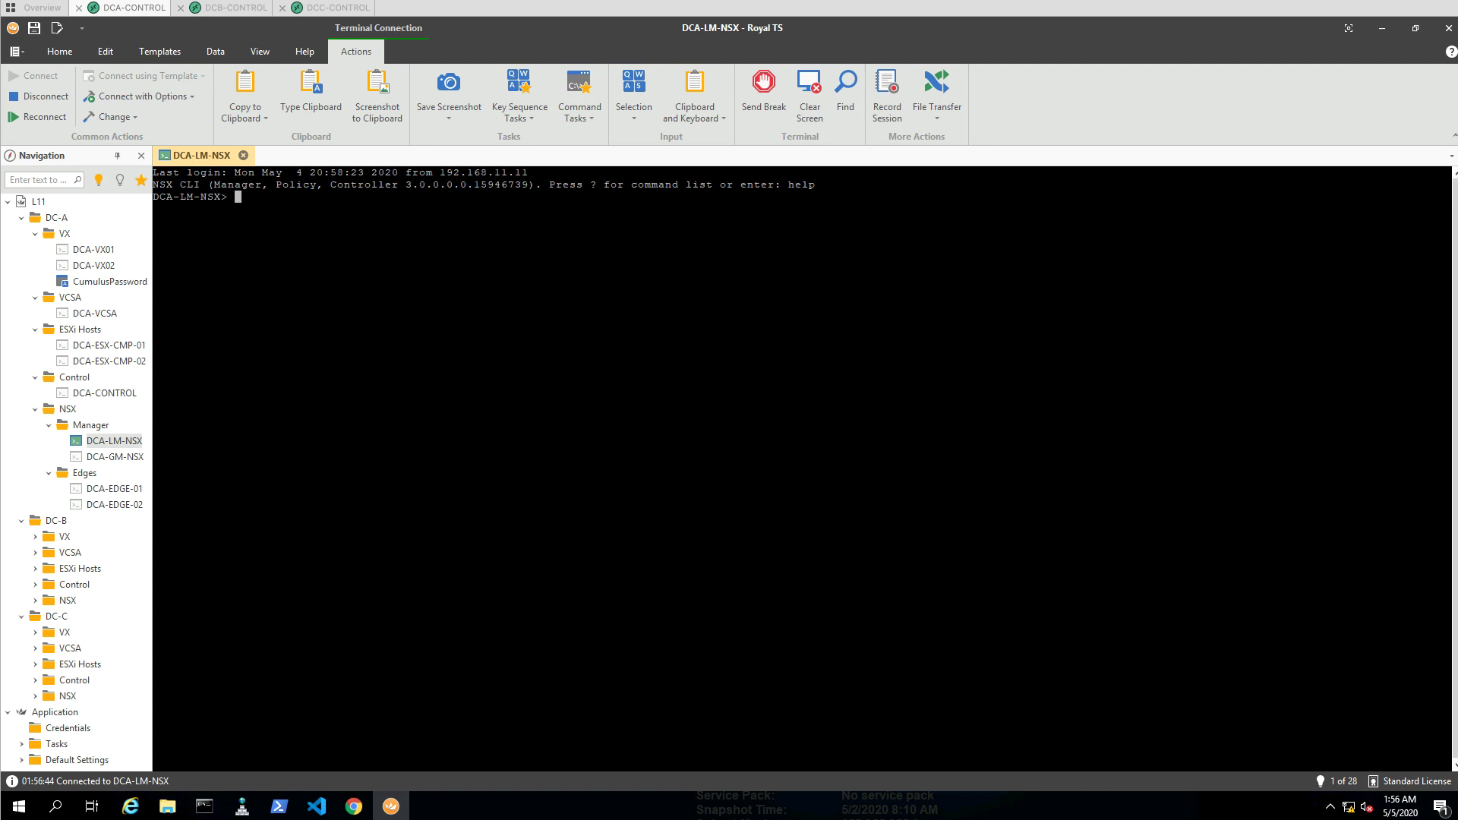
right_click(359, 262)
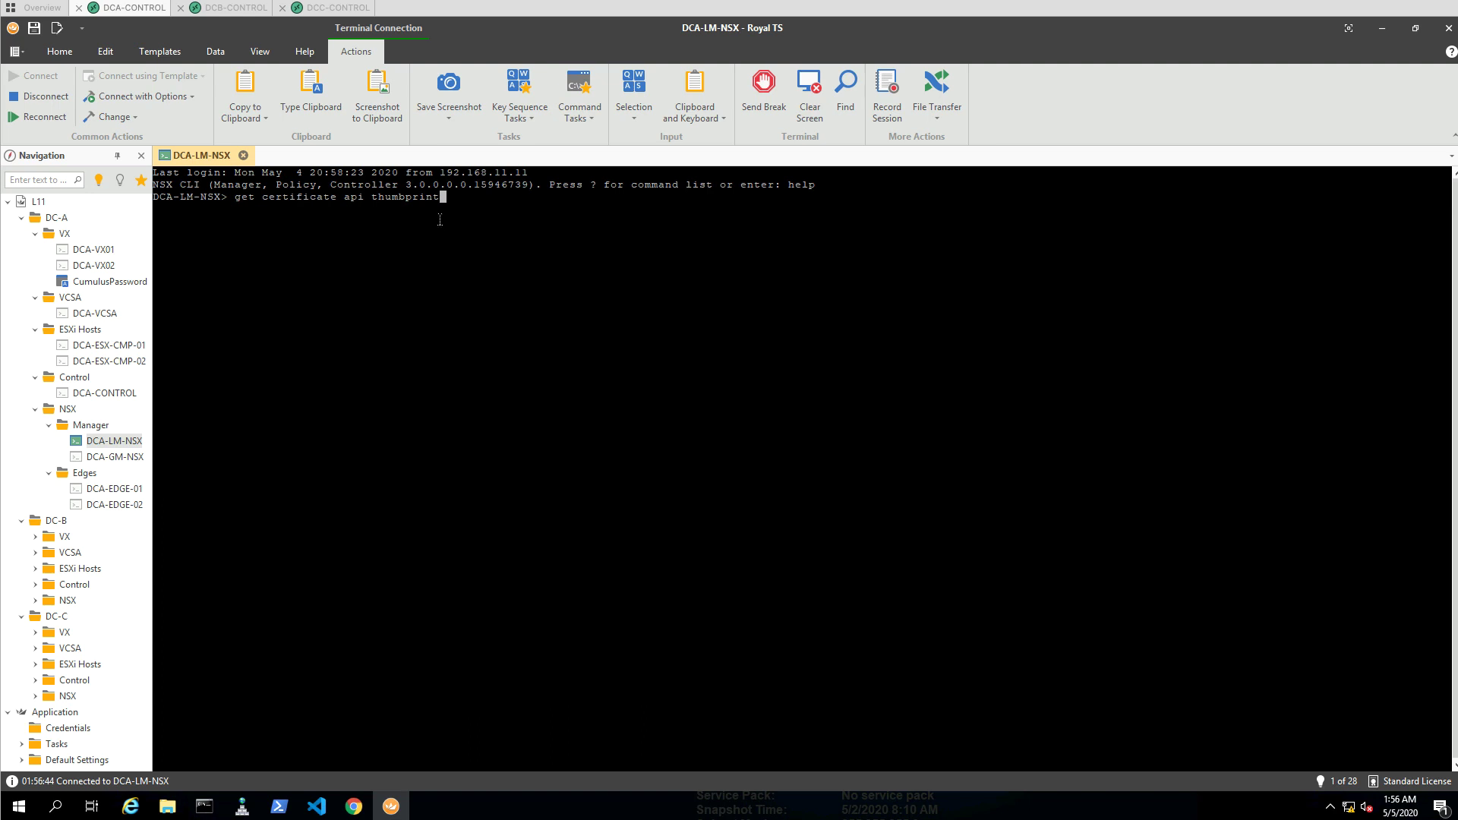
key("Return")
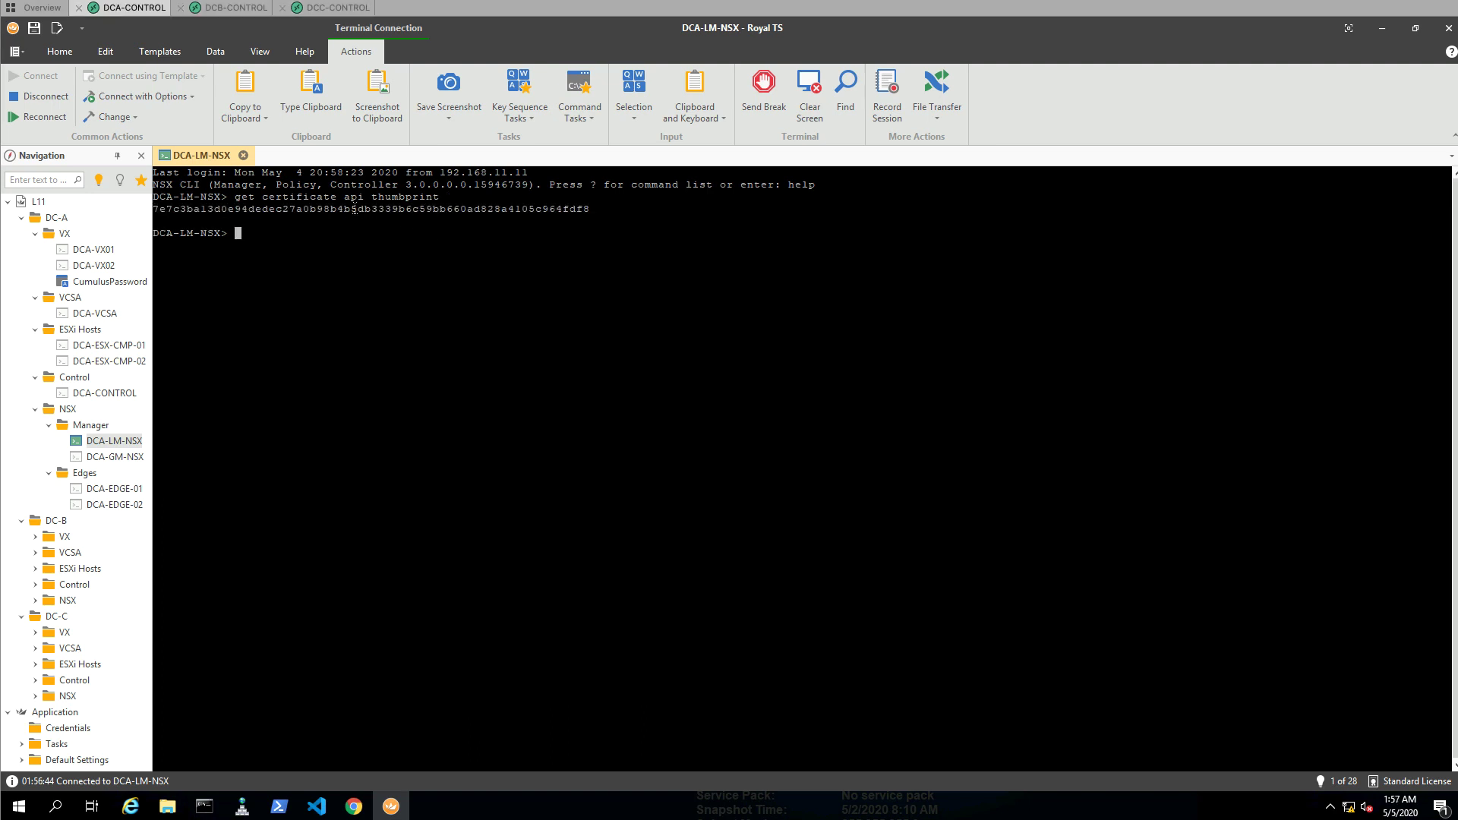
double_click(354, 209)
key("ctrl+c")
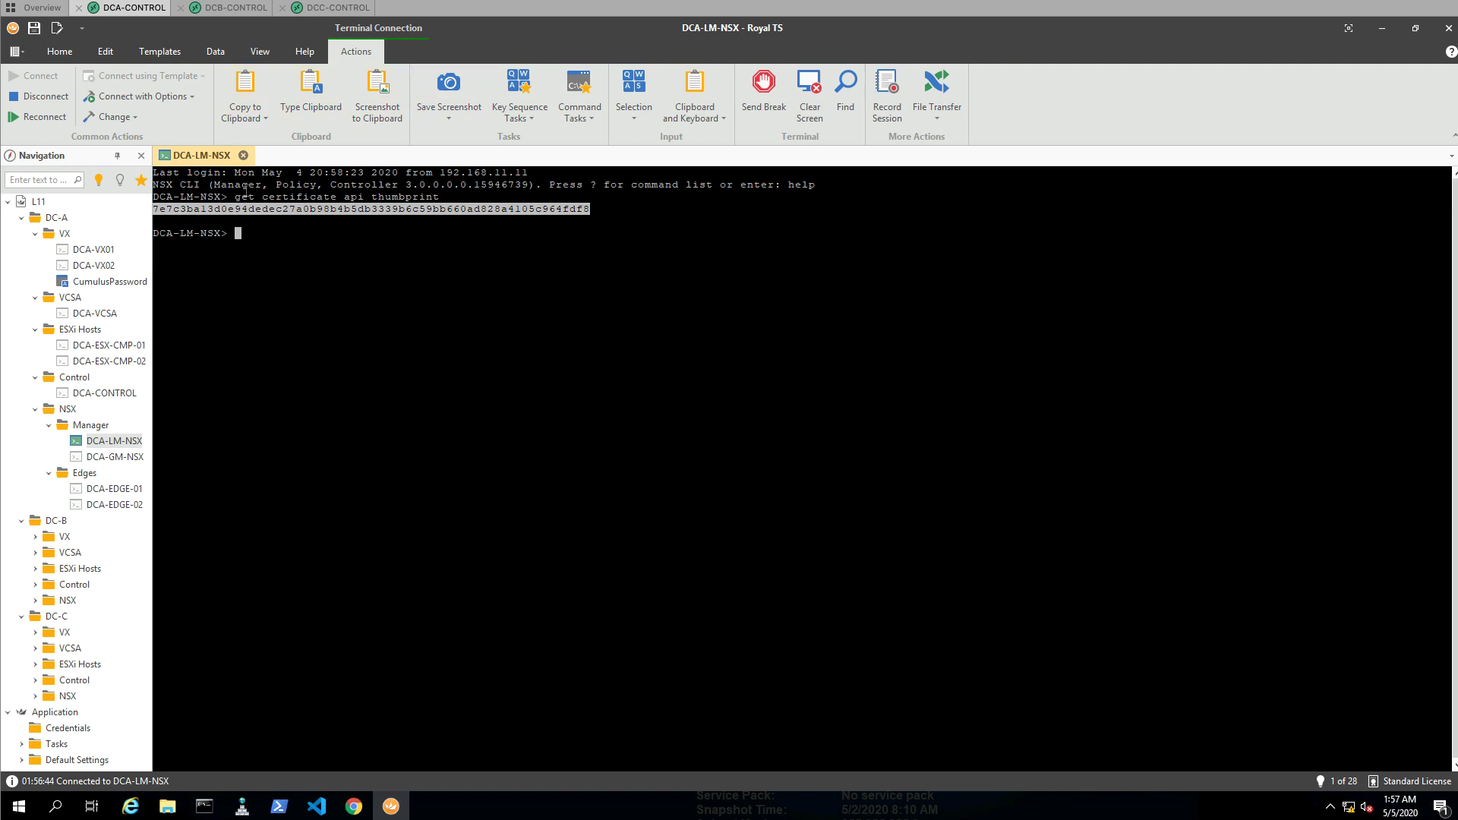
left_click(354, 807)
left_click(784, 478)
Paste the copied thumbprint, check compatibility, and save location DC-A
right_click(759, 464)
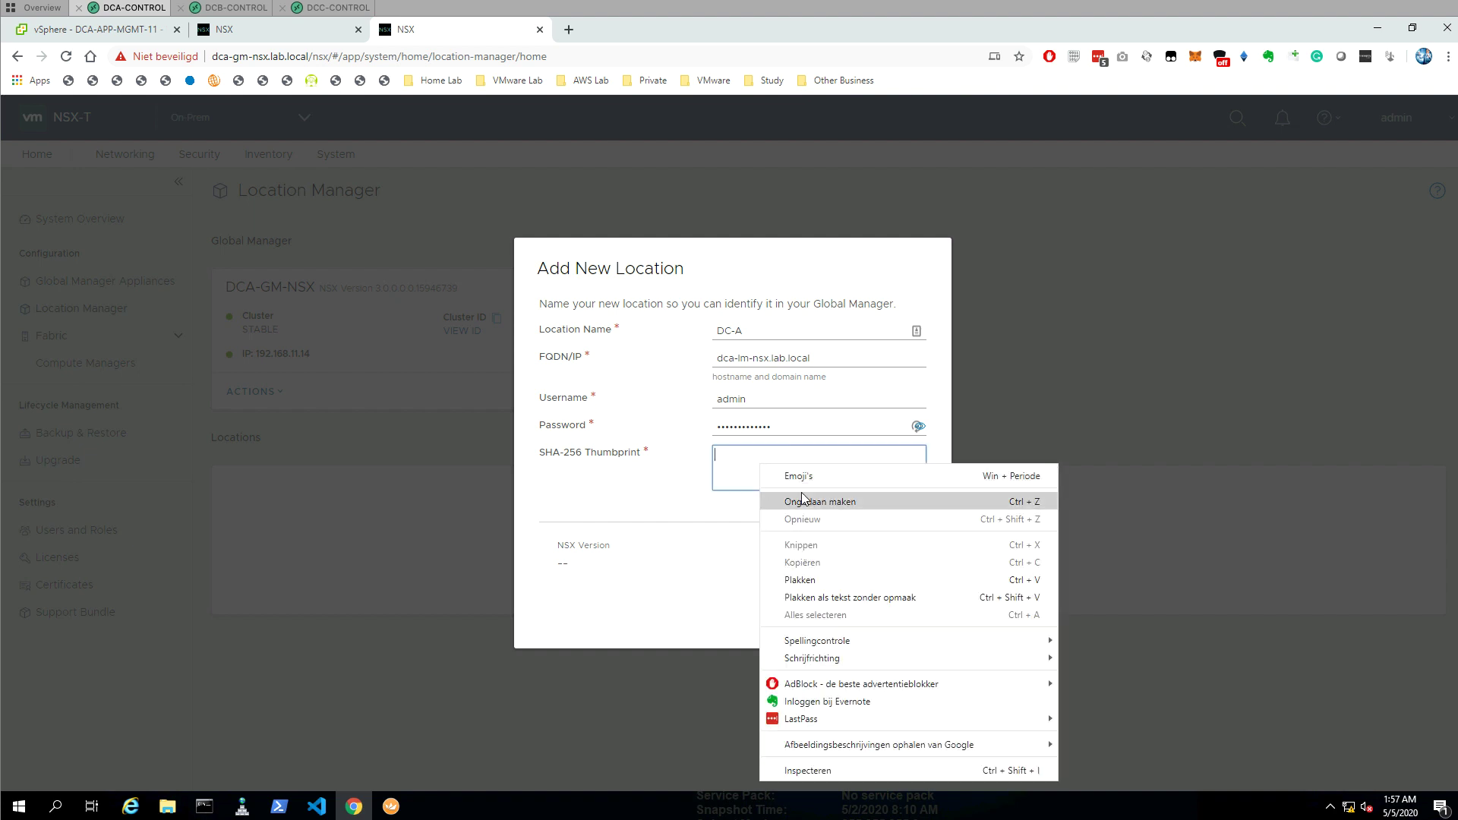
left_click(805, 582)
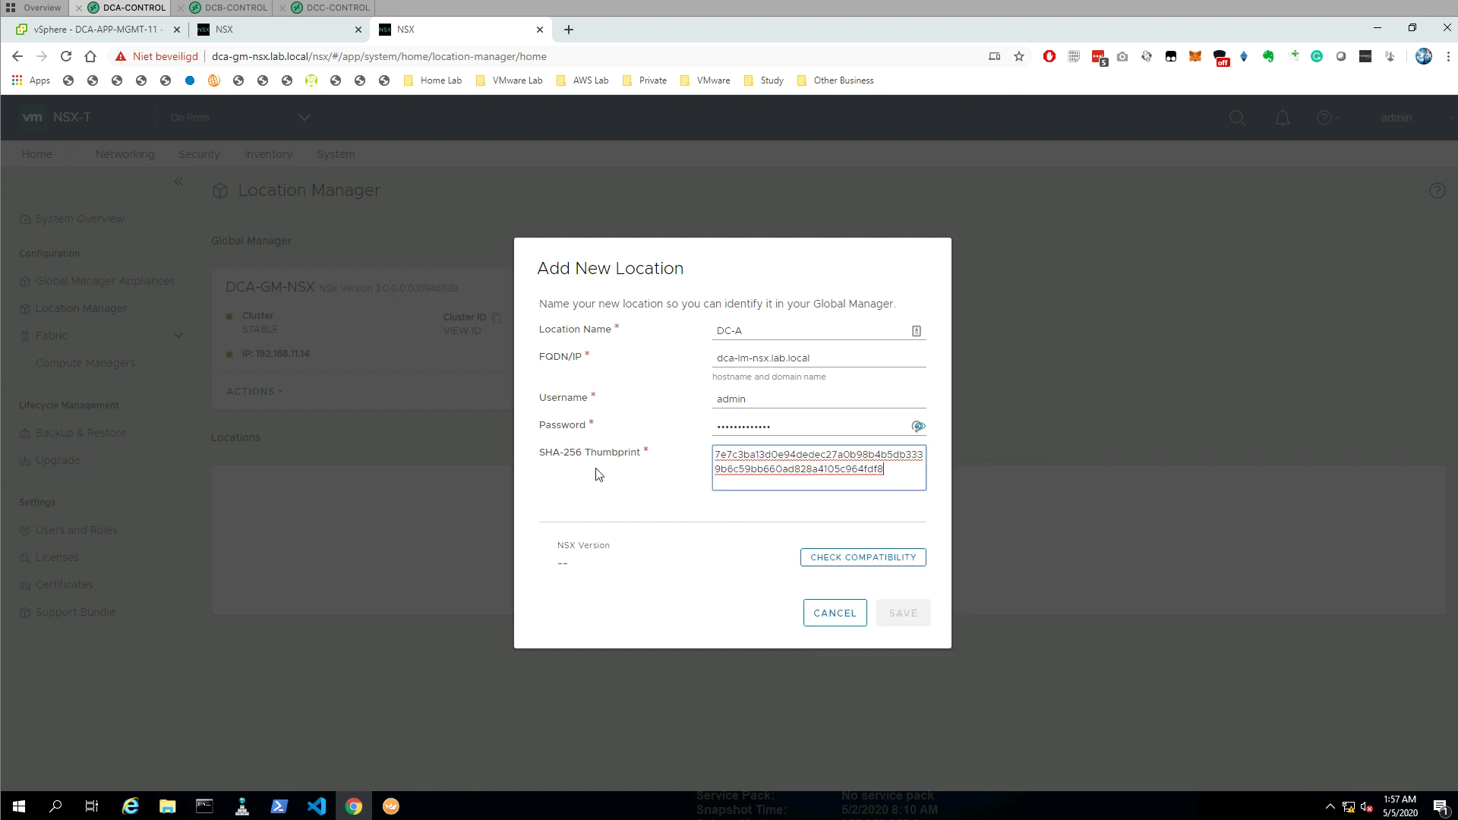
left_click(886, 560)
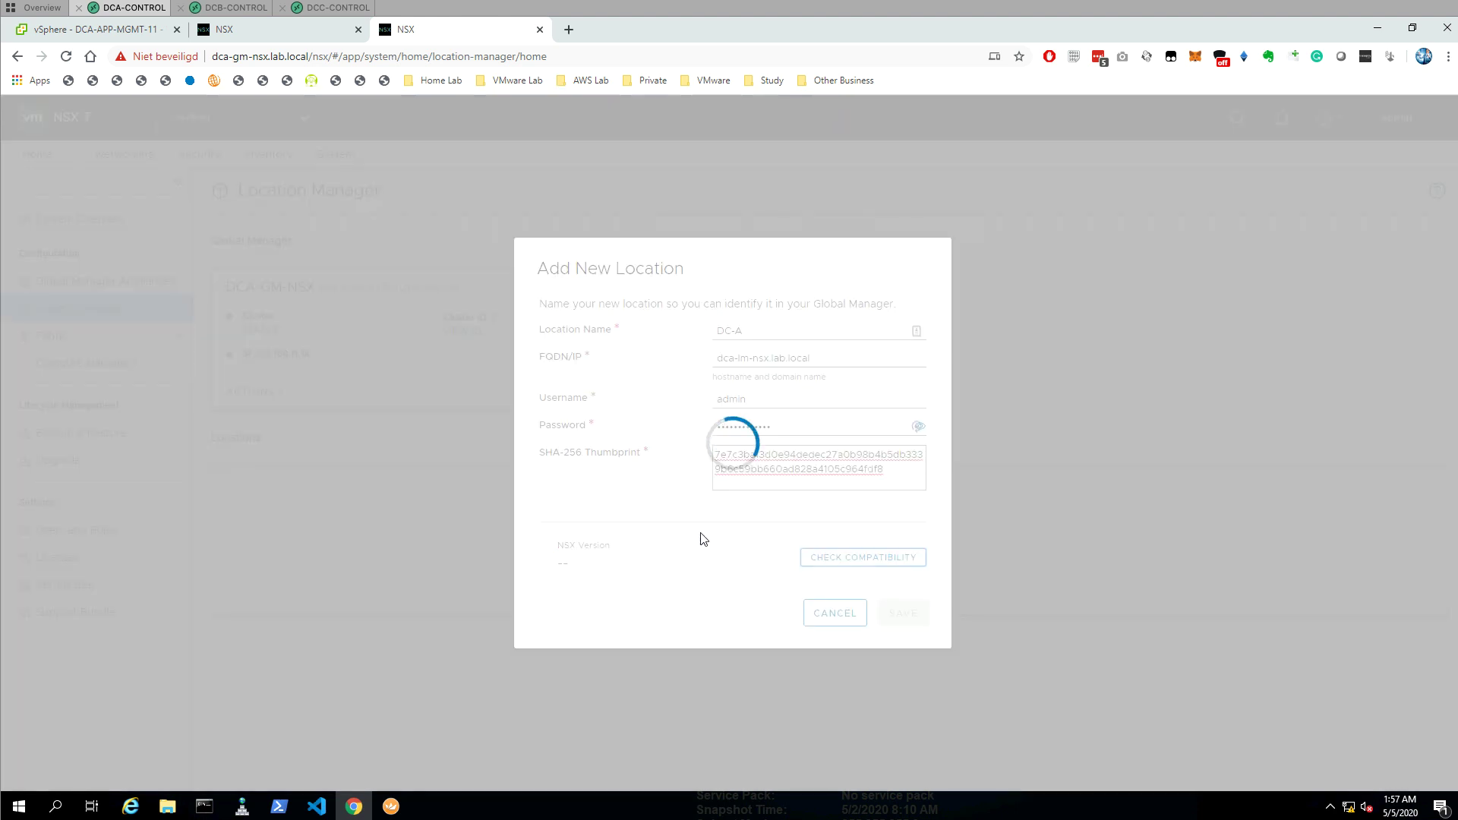
left_click(900, 611)
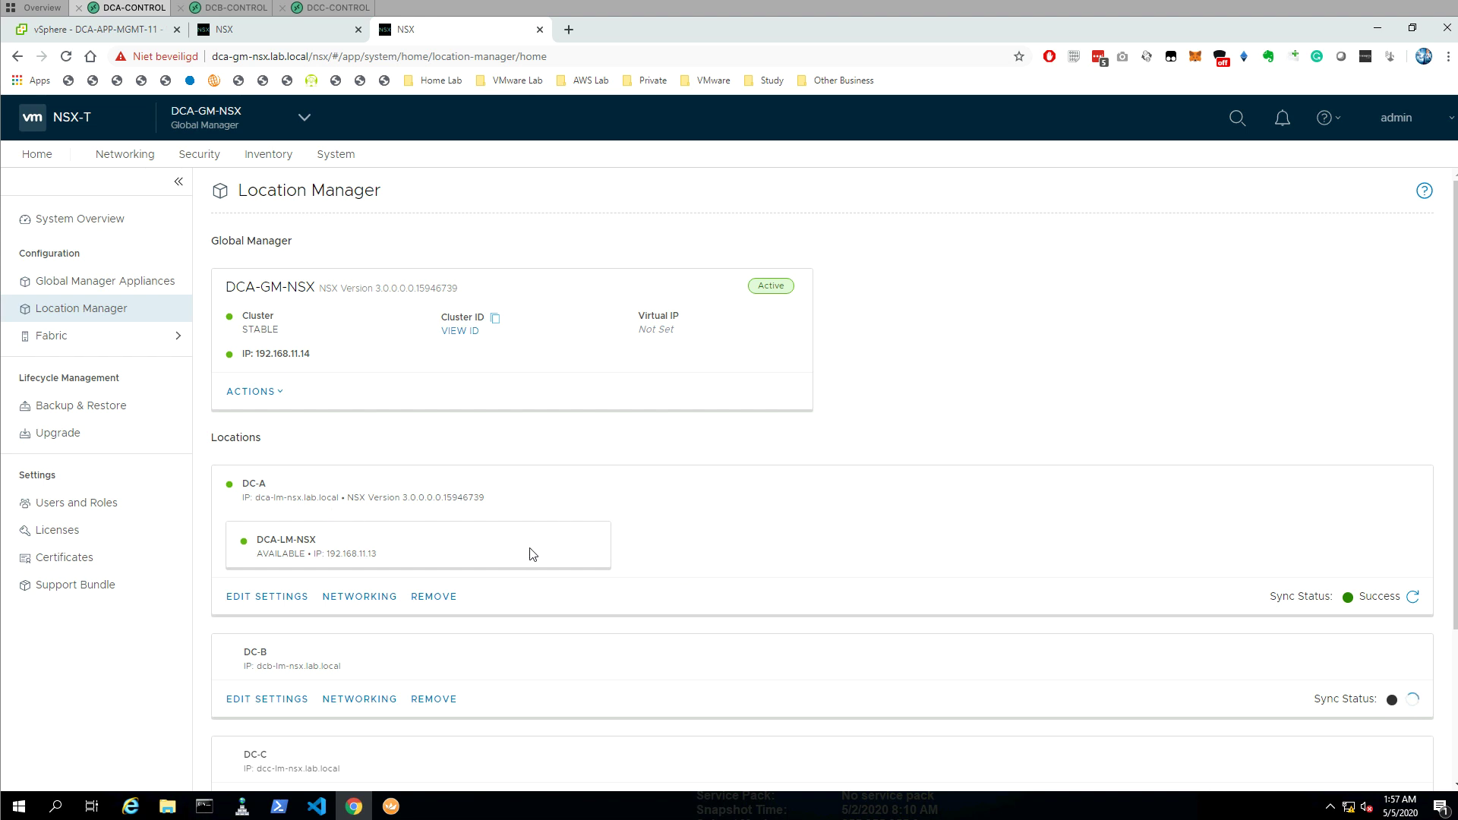
Check every location's Sync Status, then switch the header view to DC-C
scroll(575, 504, "down", 1)
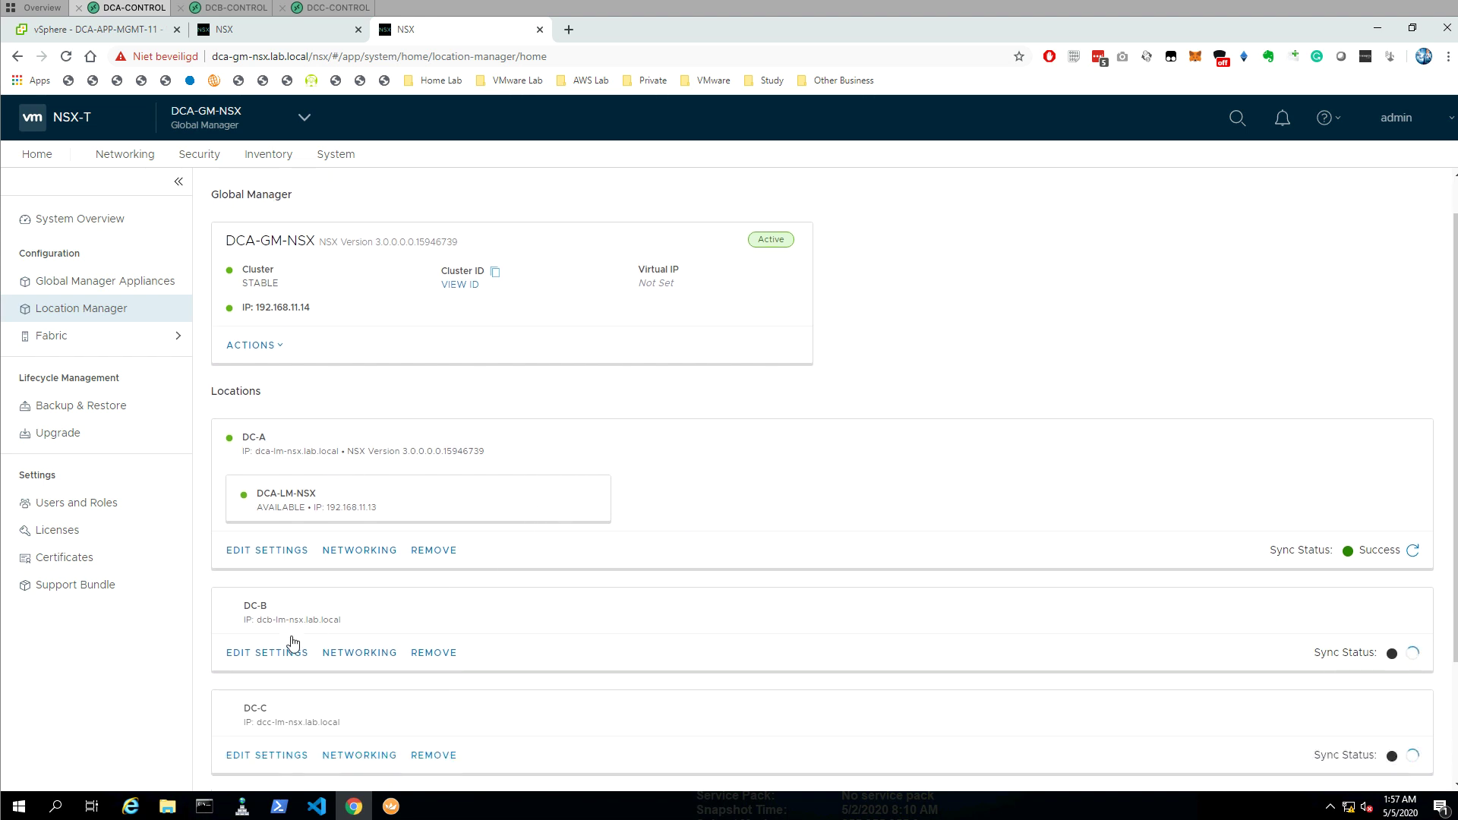
scroll(285, 644, "down", 1)
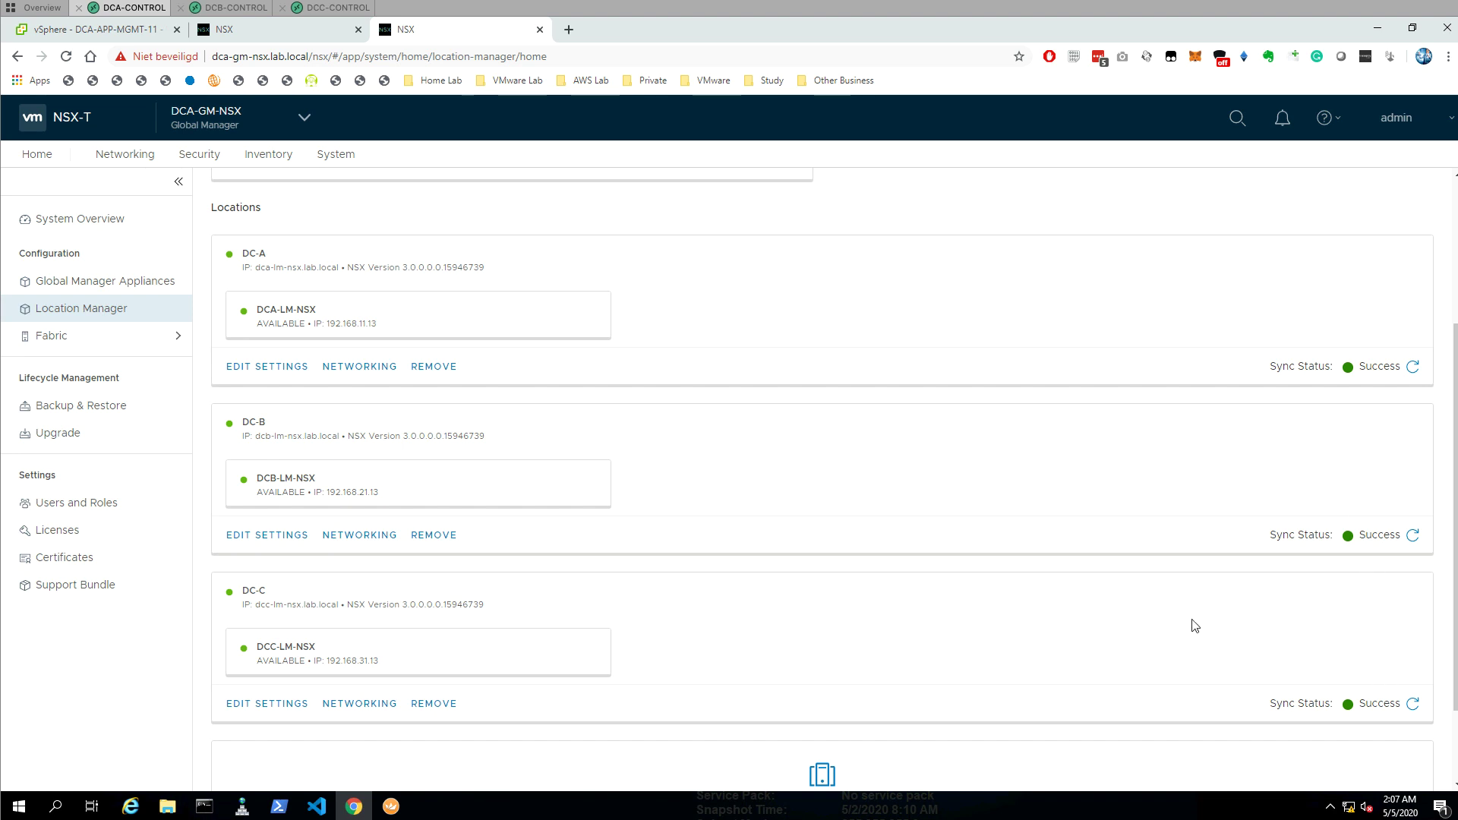
scroll(387, 423, "up", 1)
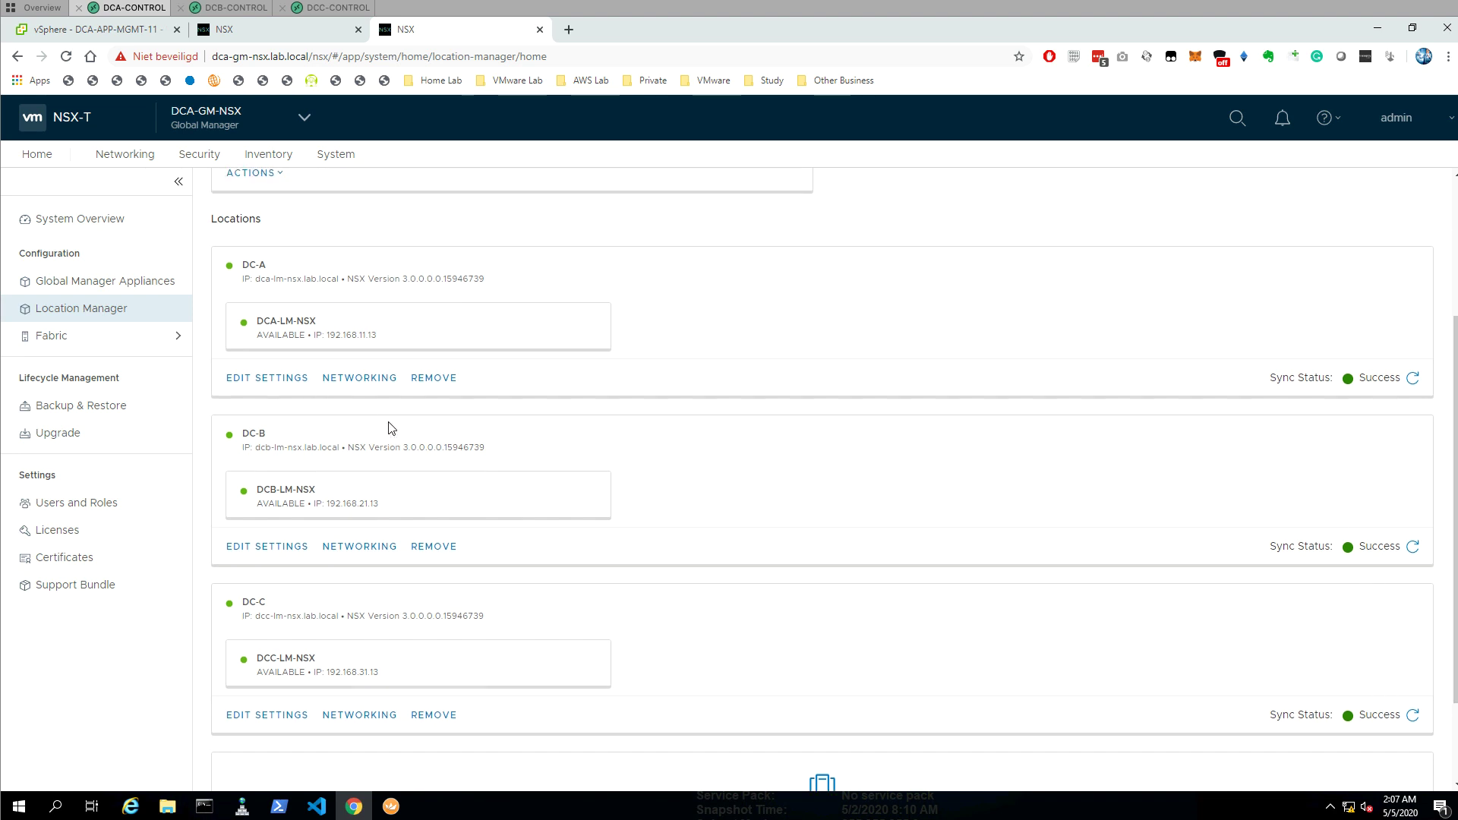
scroll(387, 423, "down", 1)
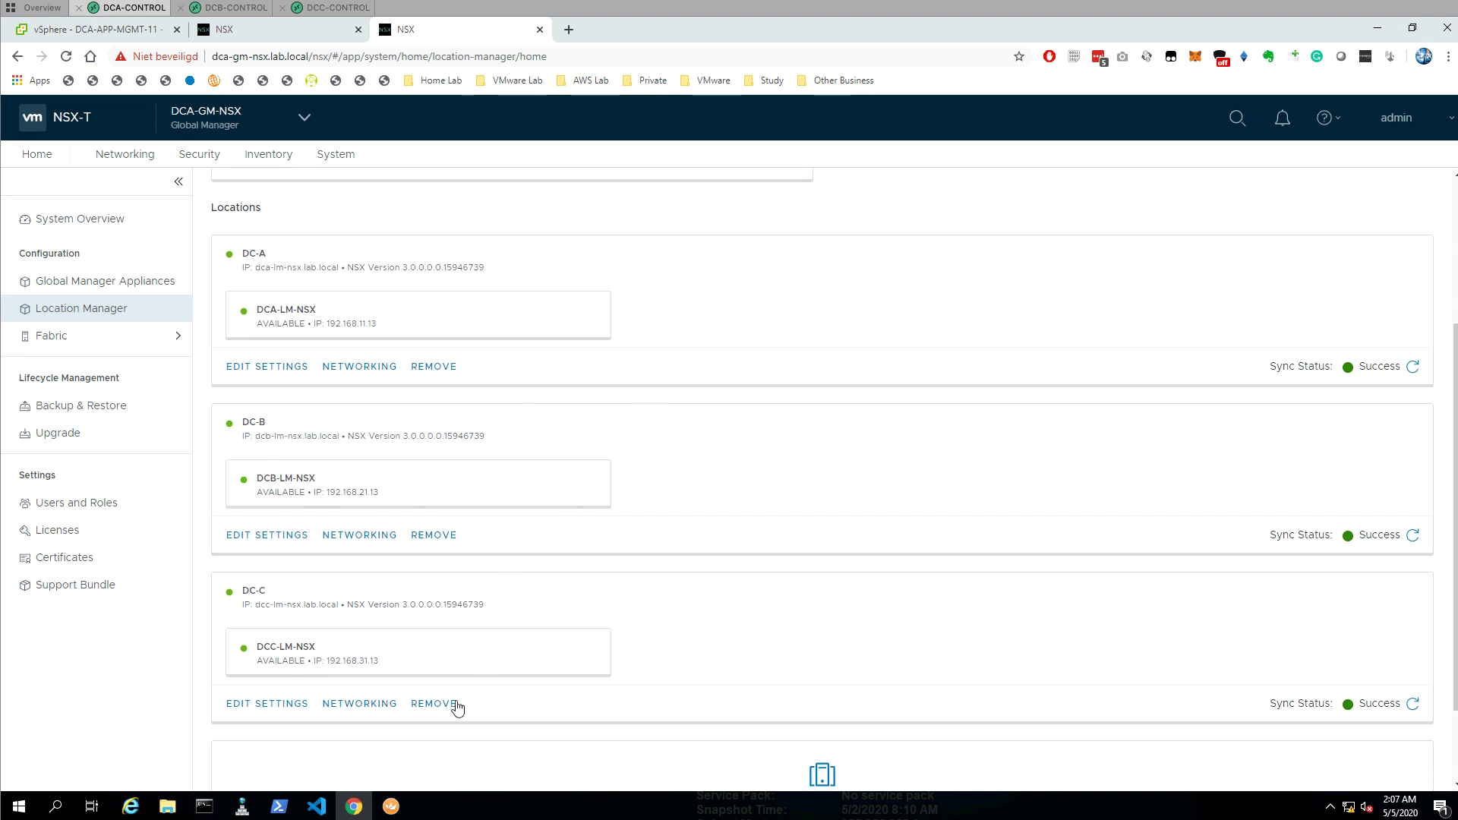
left_click(303, 119)
left_click(205, 274)
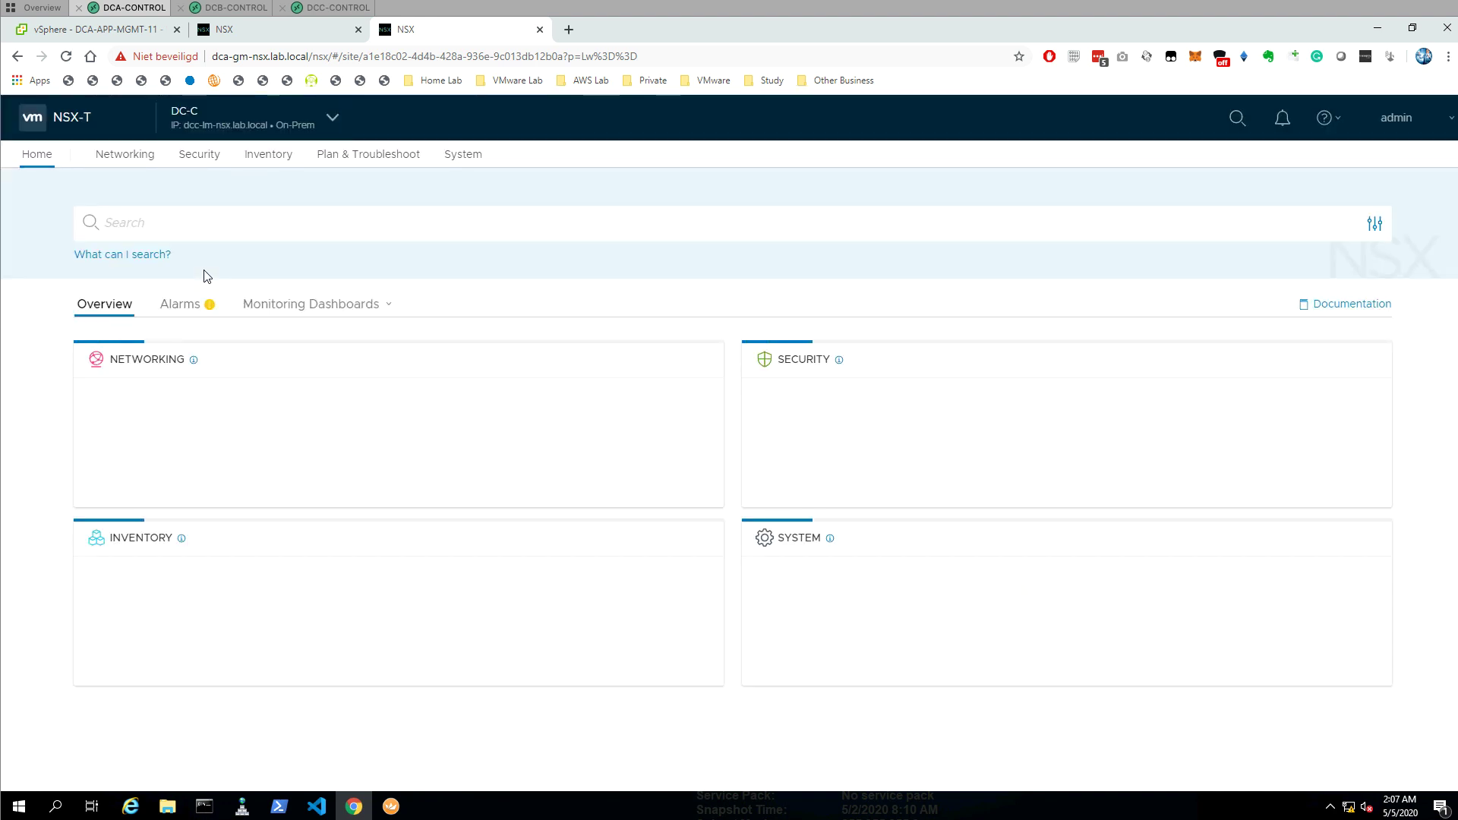
Switch back to DCA-GM-NSX, then bring up the DC-A local manager's IP Address Pools page
left_click(327, 121)
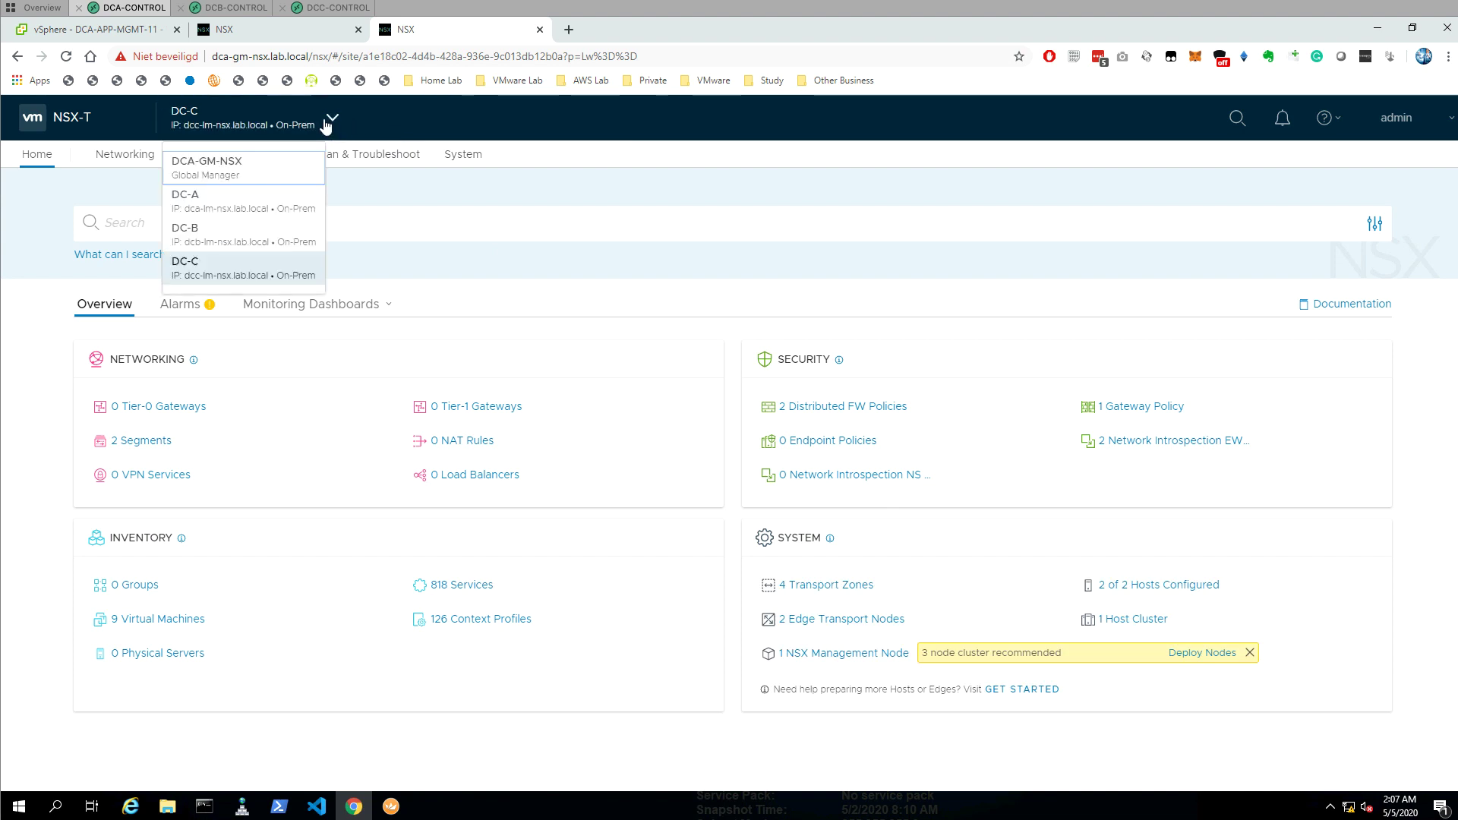
left_click(216, 164)
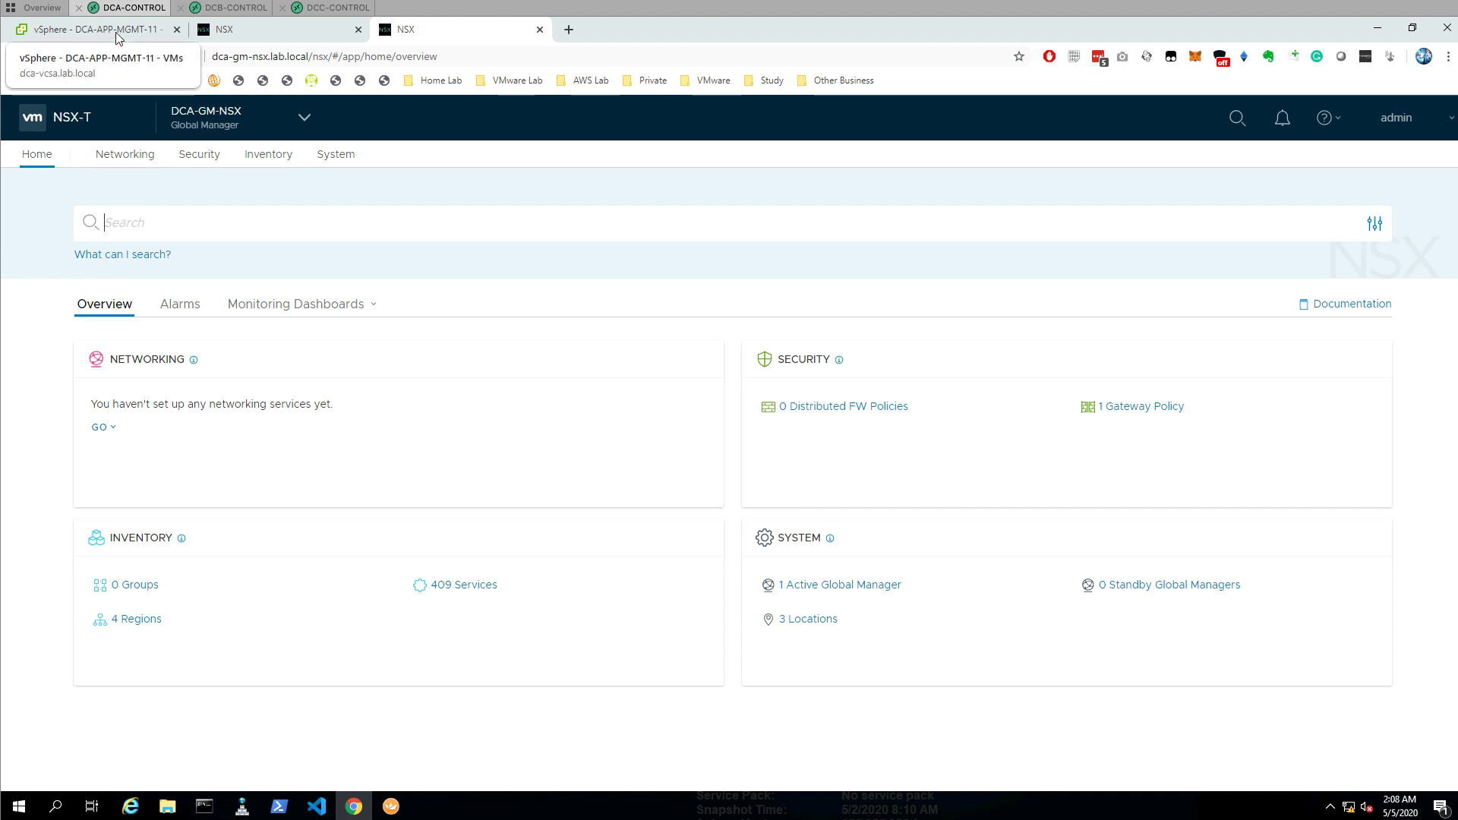
left_click(249, 28)
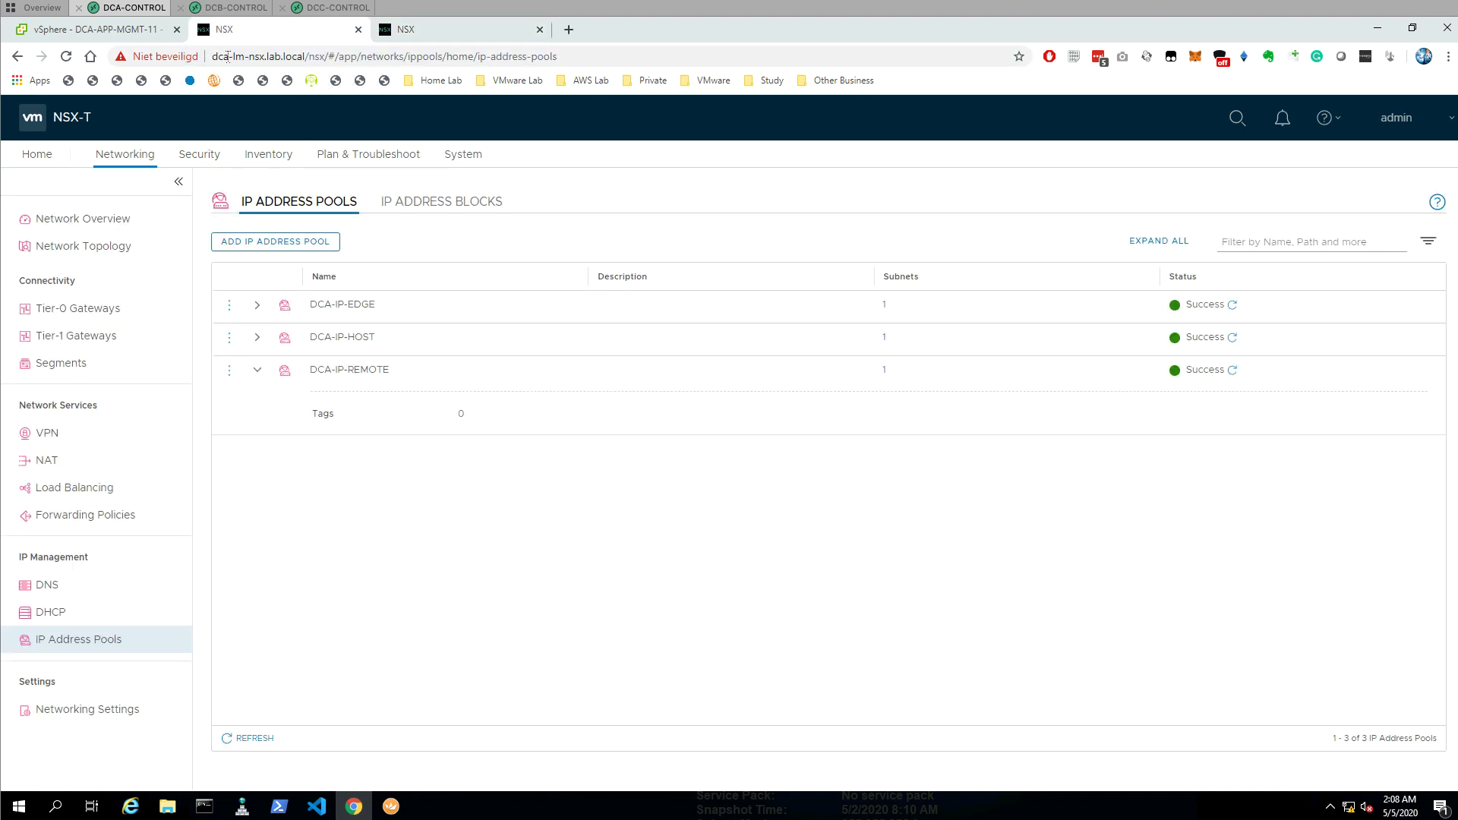
On the DC-A local manager, open System > Get Started and launch Configure Remote Tunnel Endpoint
left_click(226, 57)
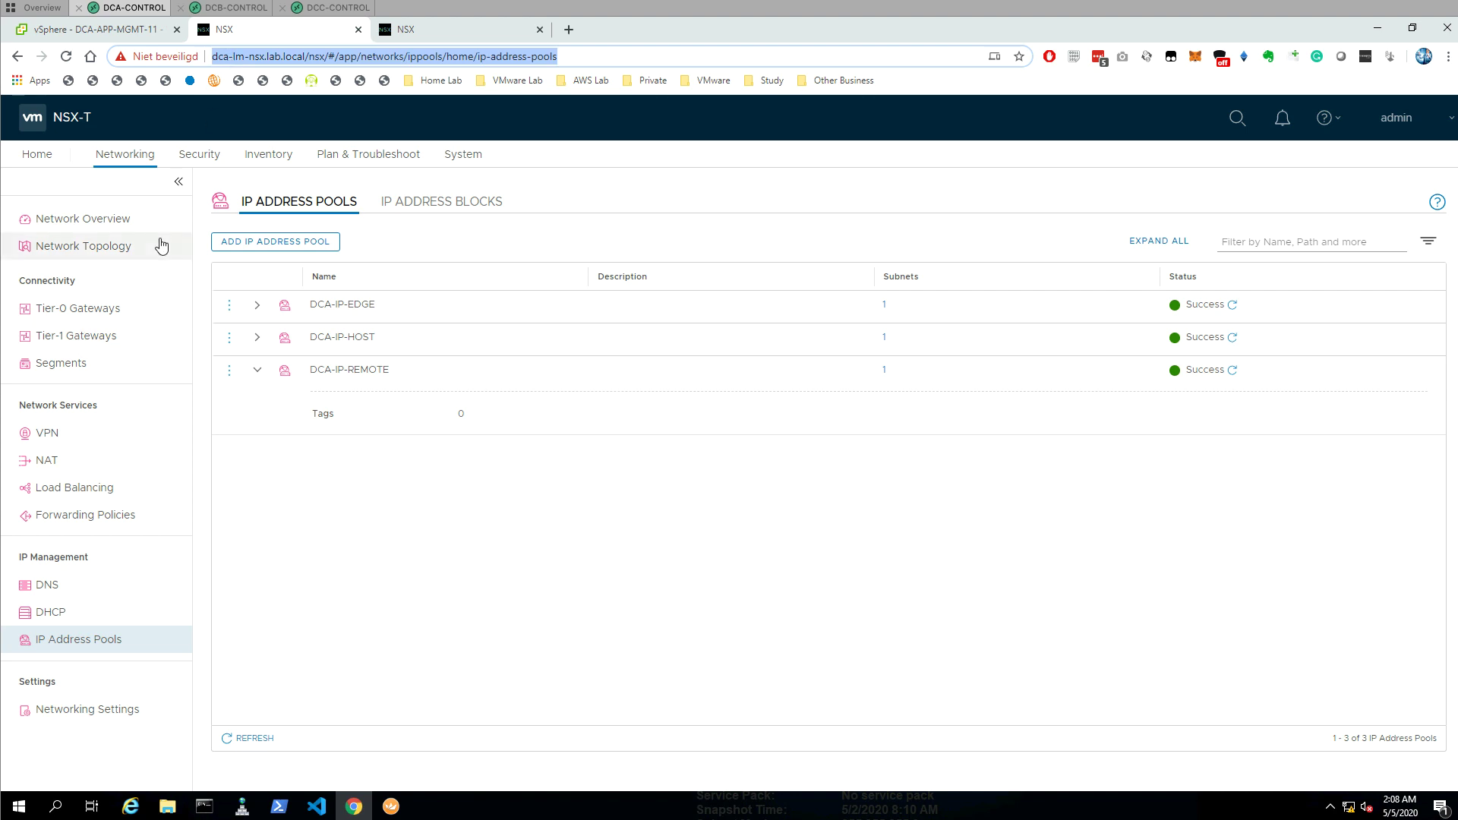
left_click(459, 156)
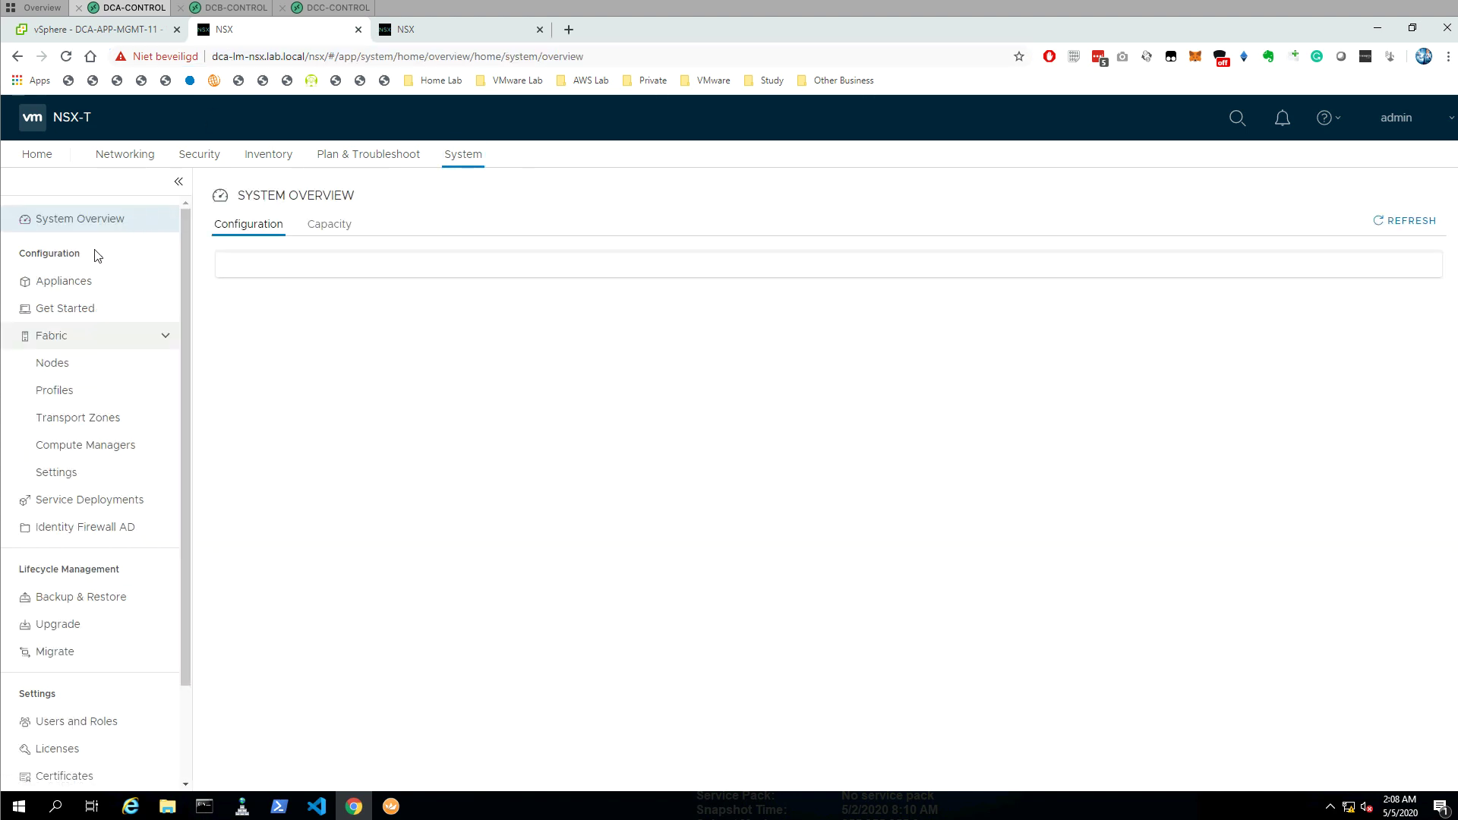
left_click(60, 308)
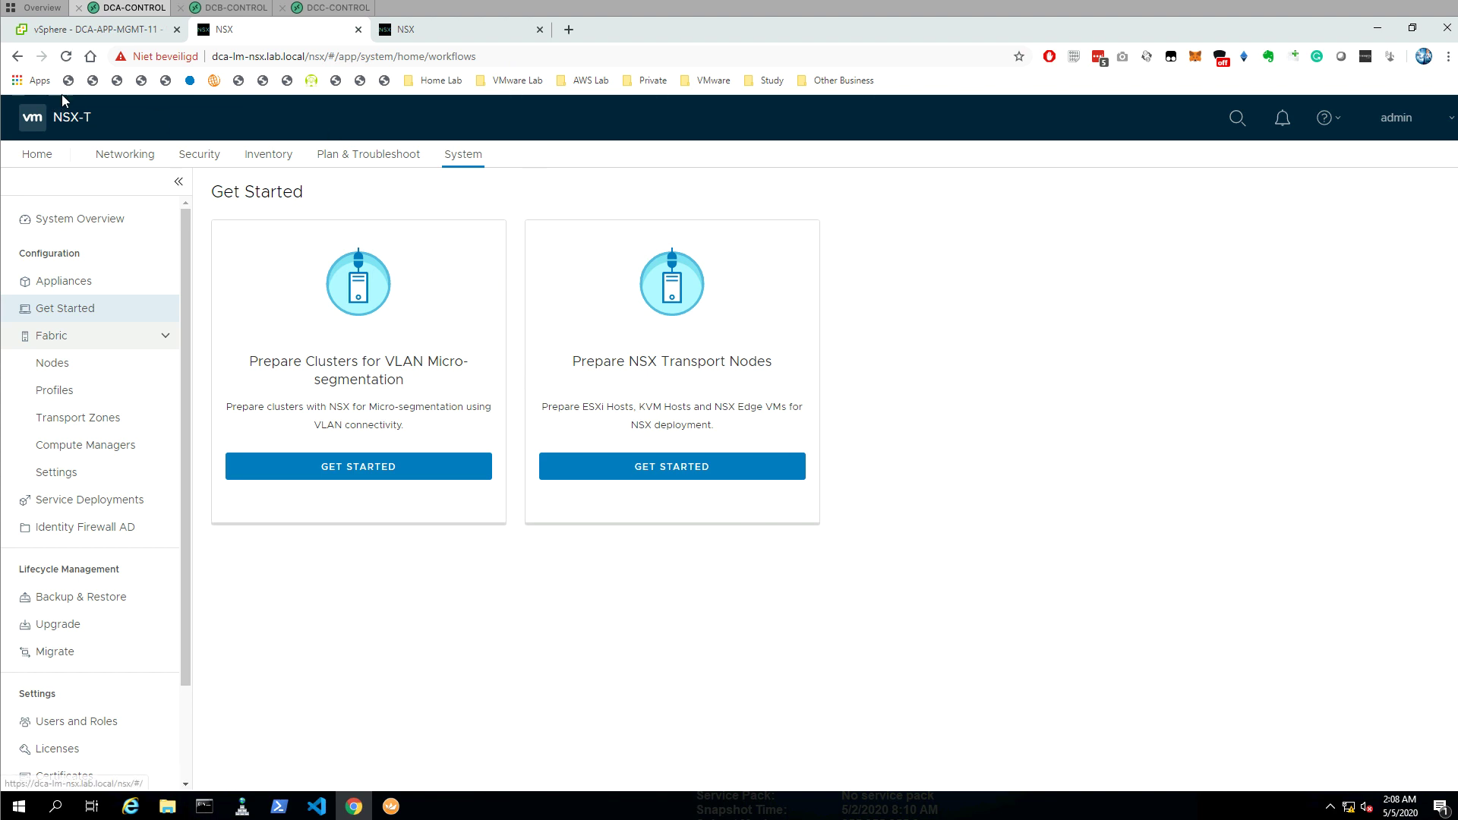
left_click(66, 56)
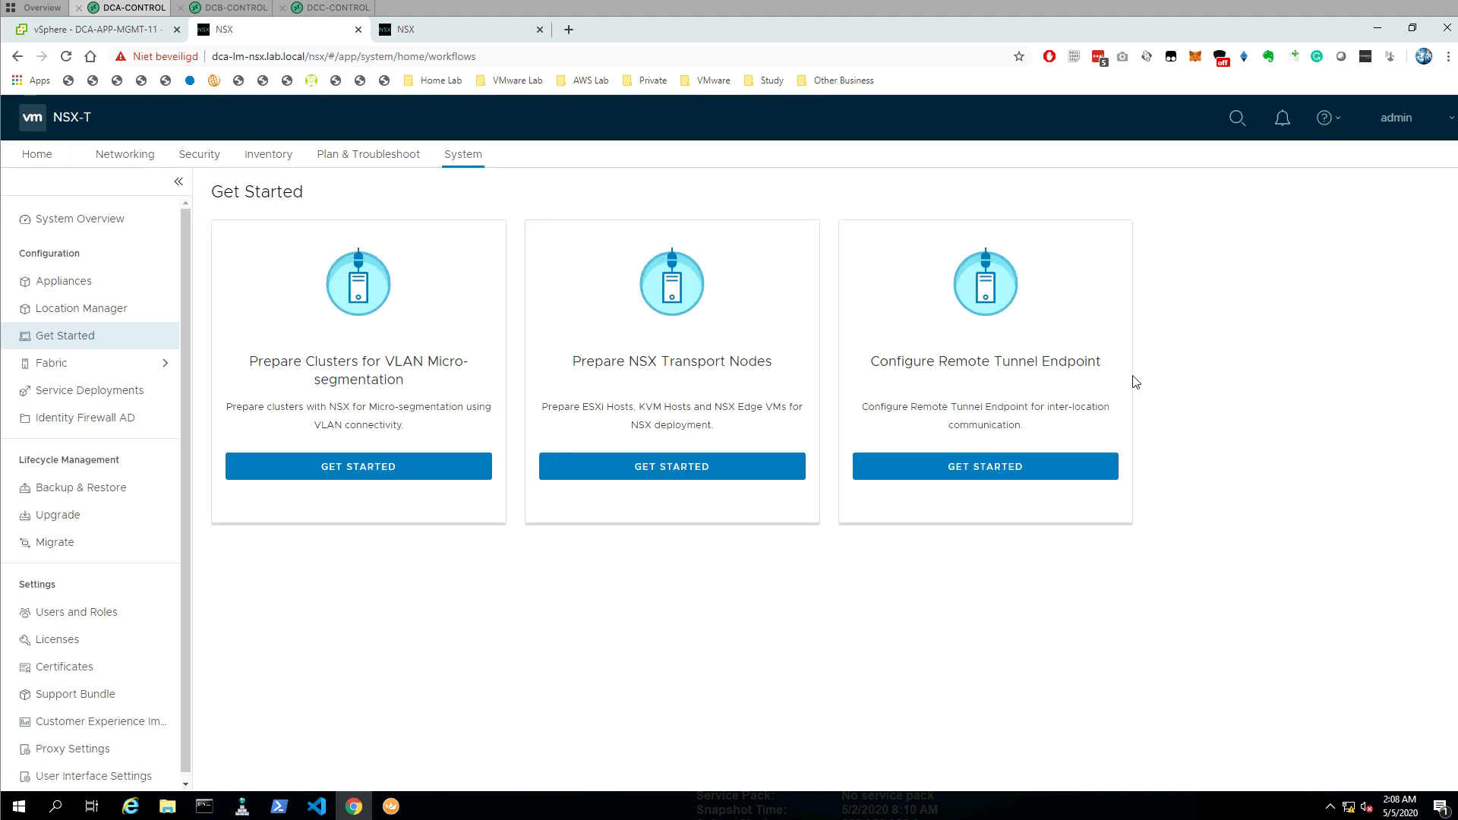
left_click(968, 467)
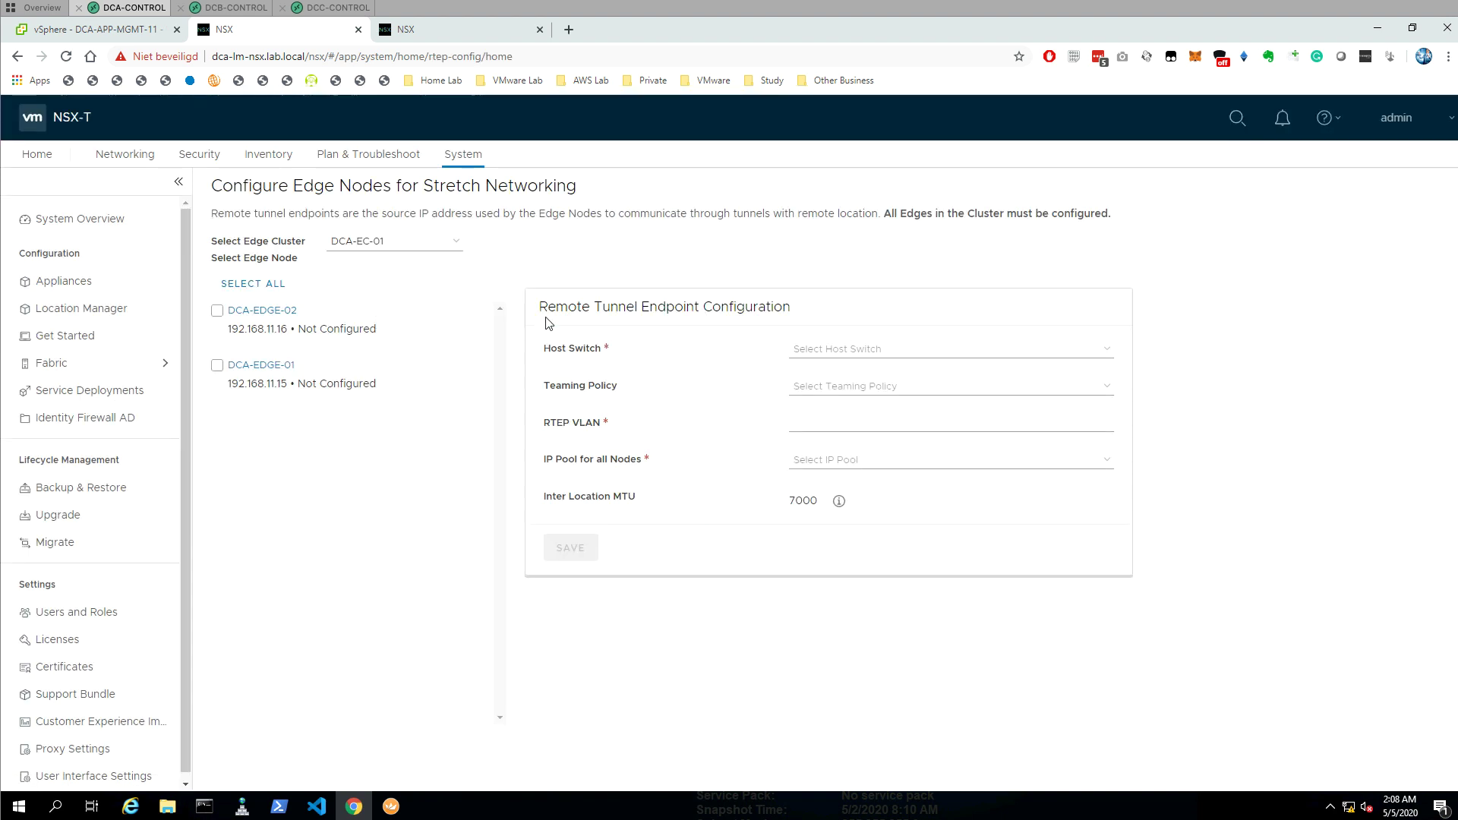
Give both DCA edge nodes RTEPs on nvds1, VLAN 115, pool DCA-IP-REMOTE, then switch to the DCB manager
left_click(251, 283)
left_click(1106, 350)
left_click(925, 370)
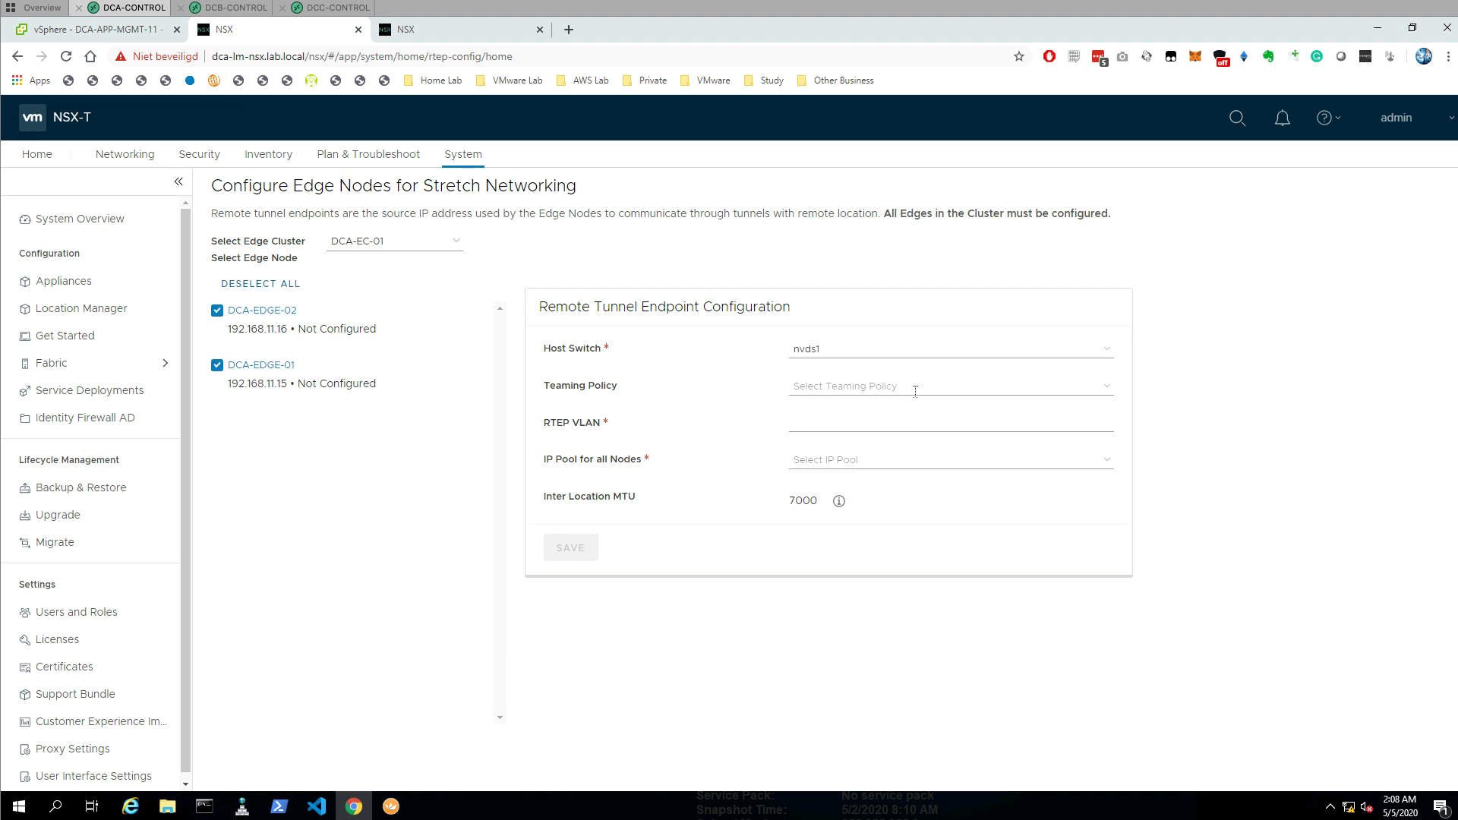
left_click(846, 425)
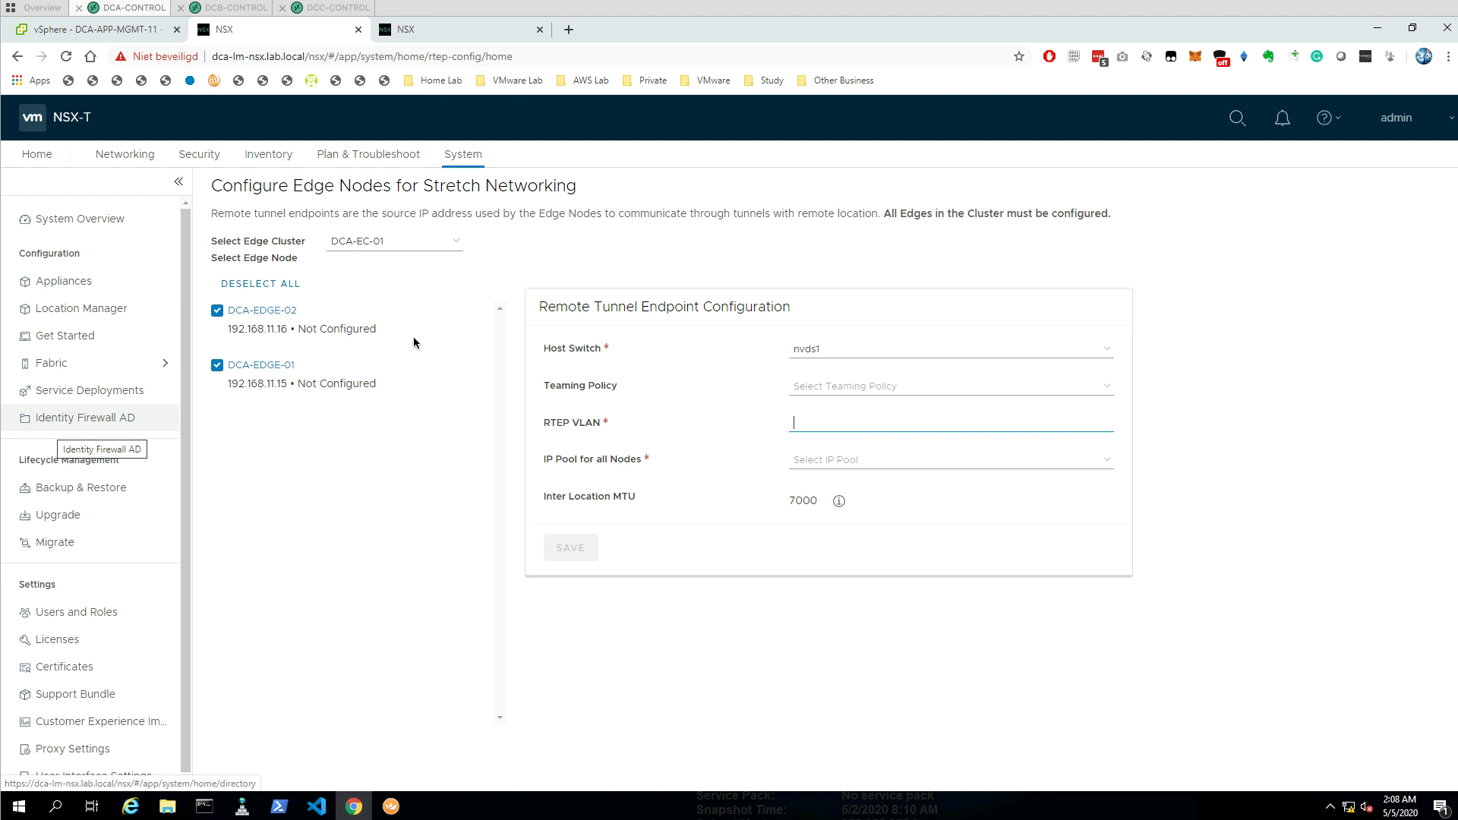
left_click(824, 426)
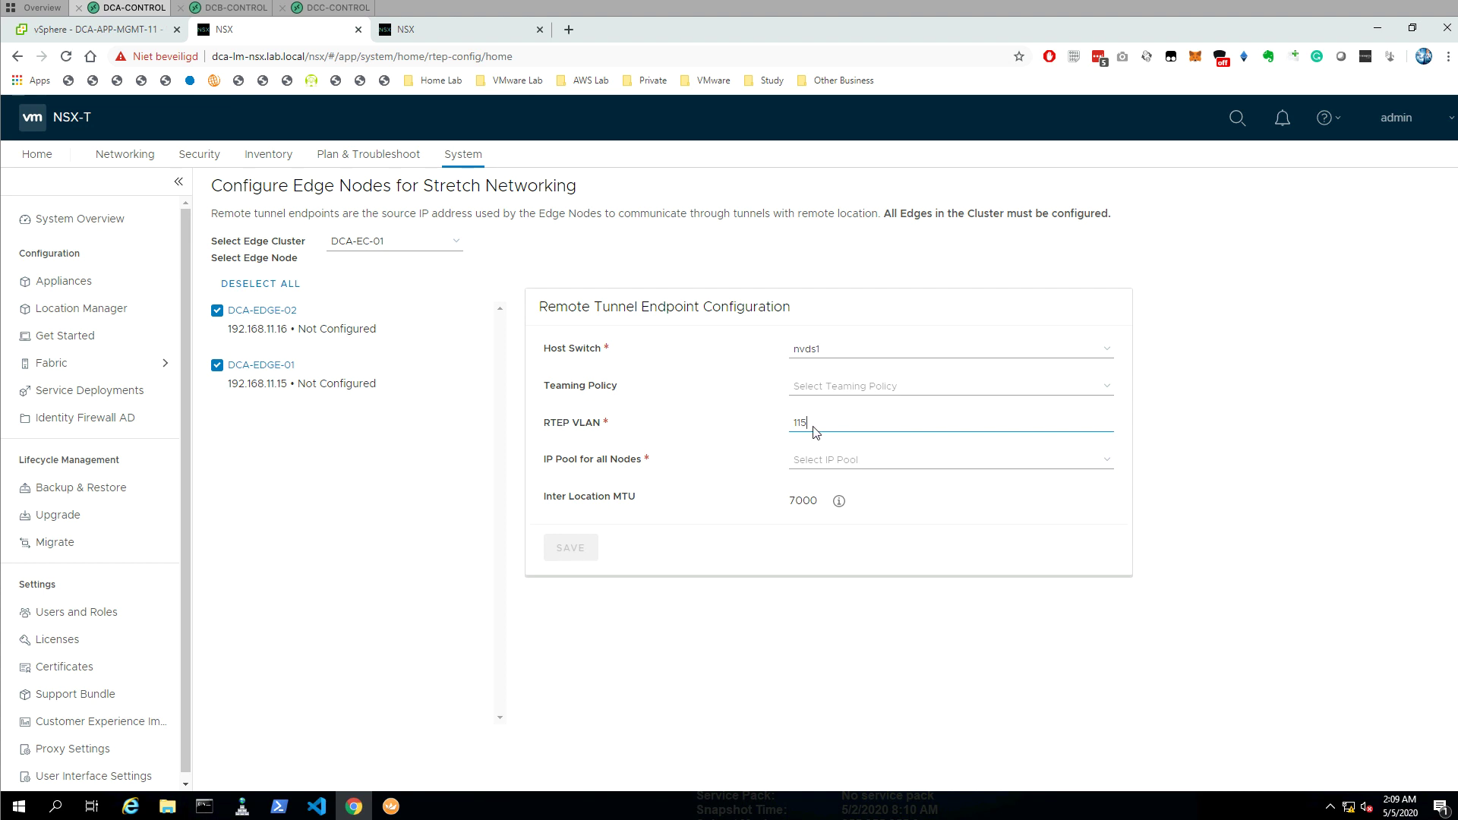
left_click(1108, 464)
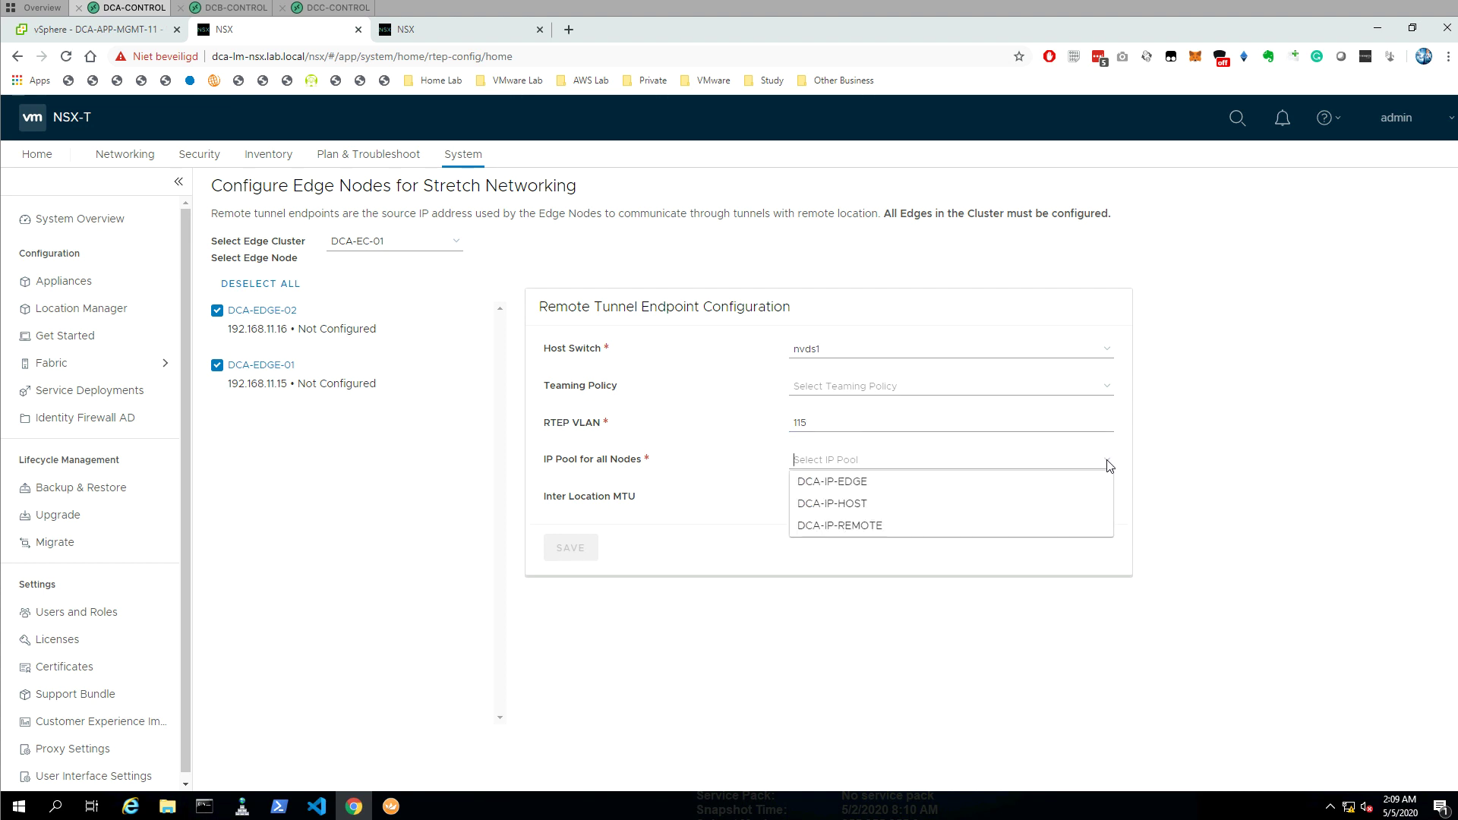
left_click(861, 527)
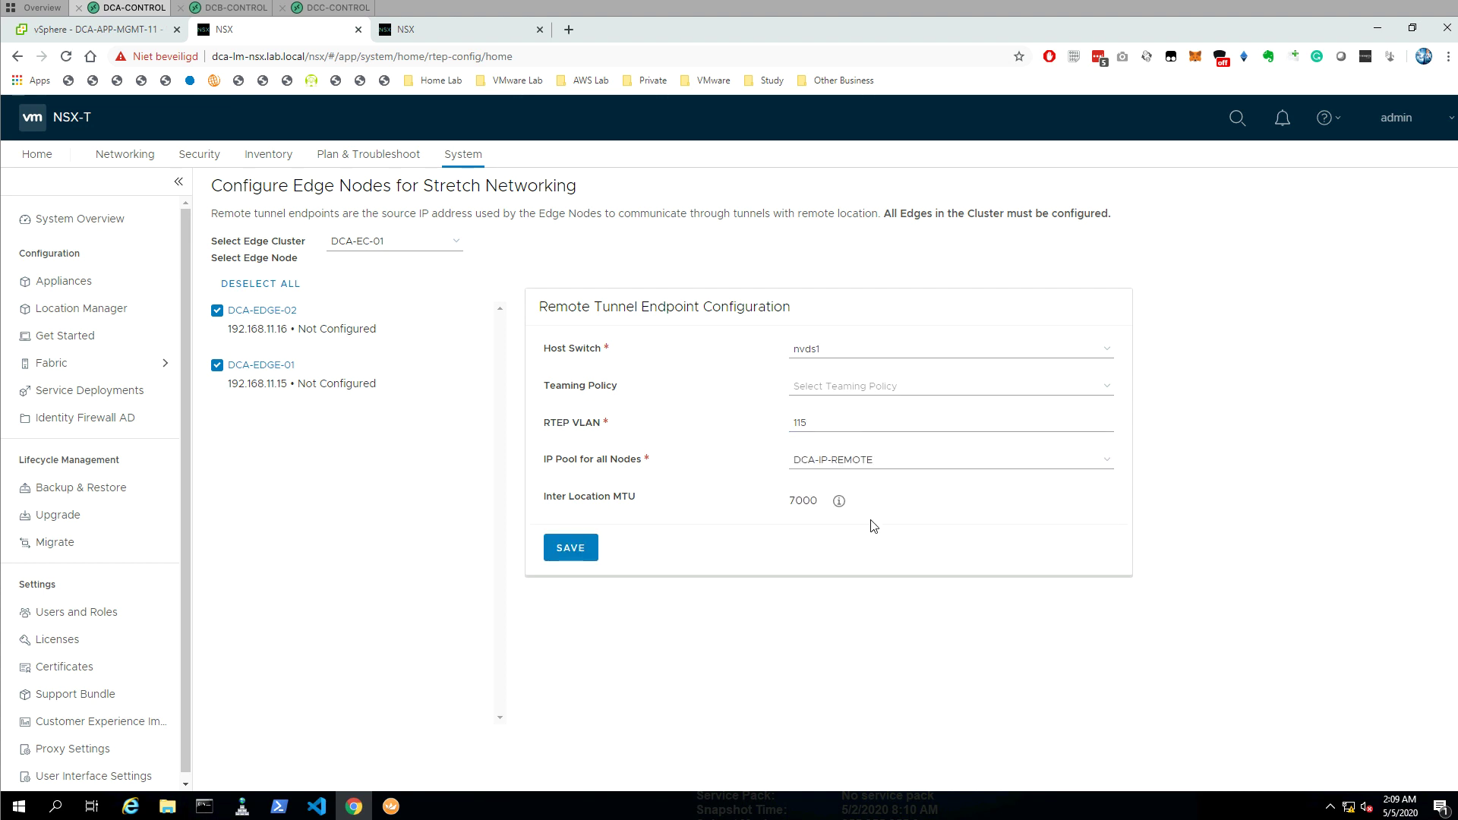
left_click(571, 549)
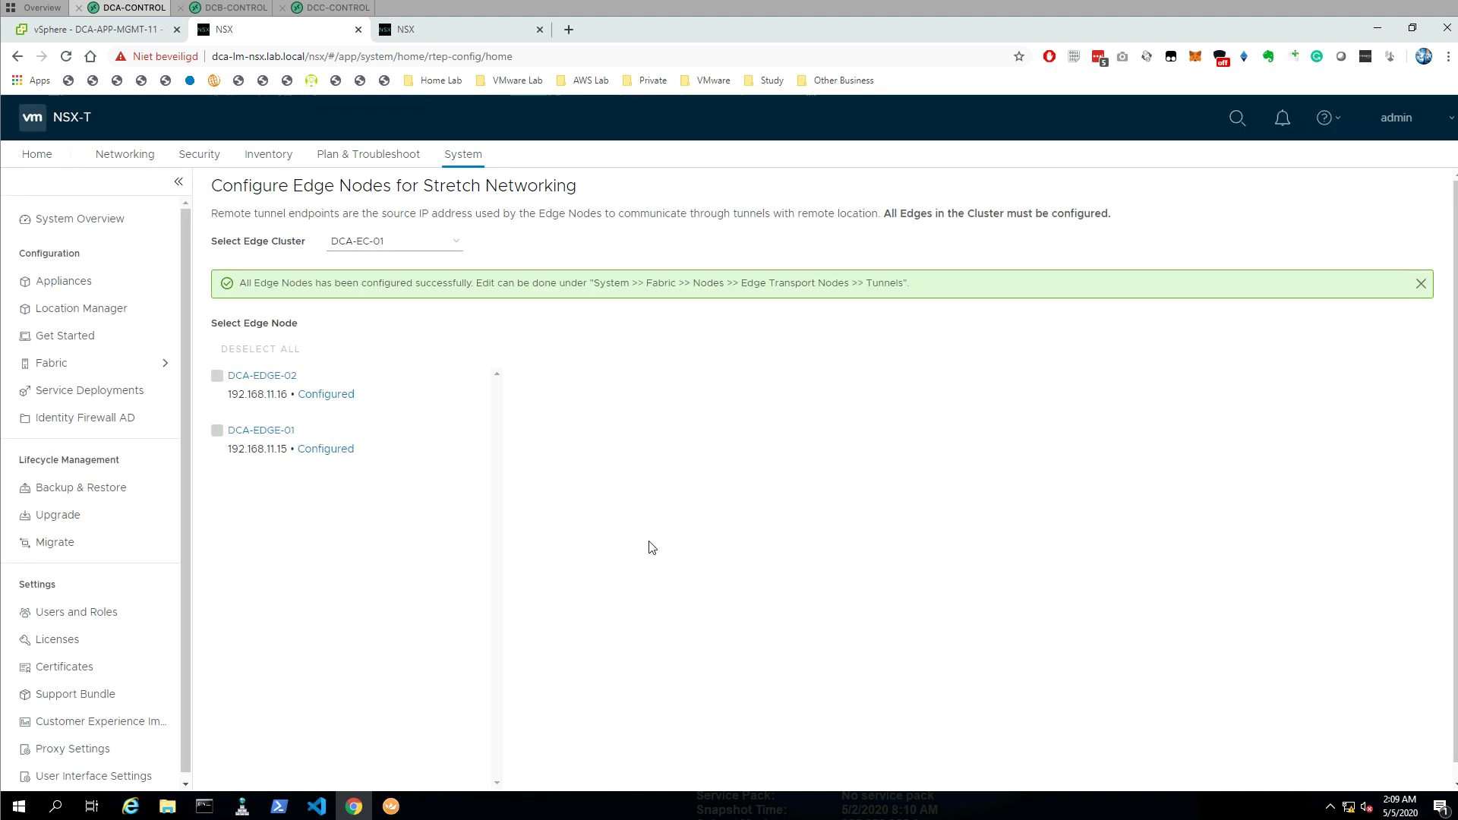
left_click(234, 10)
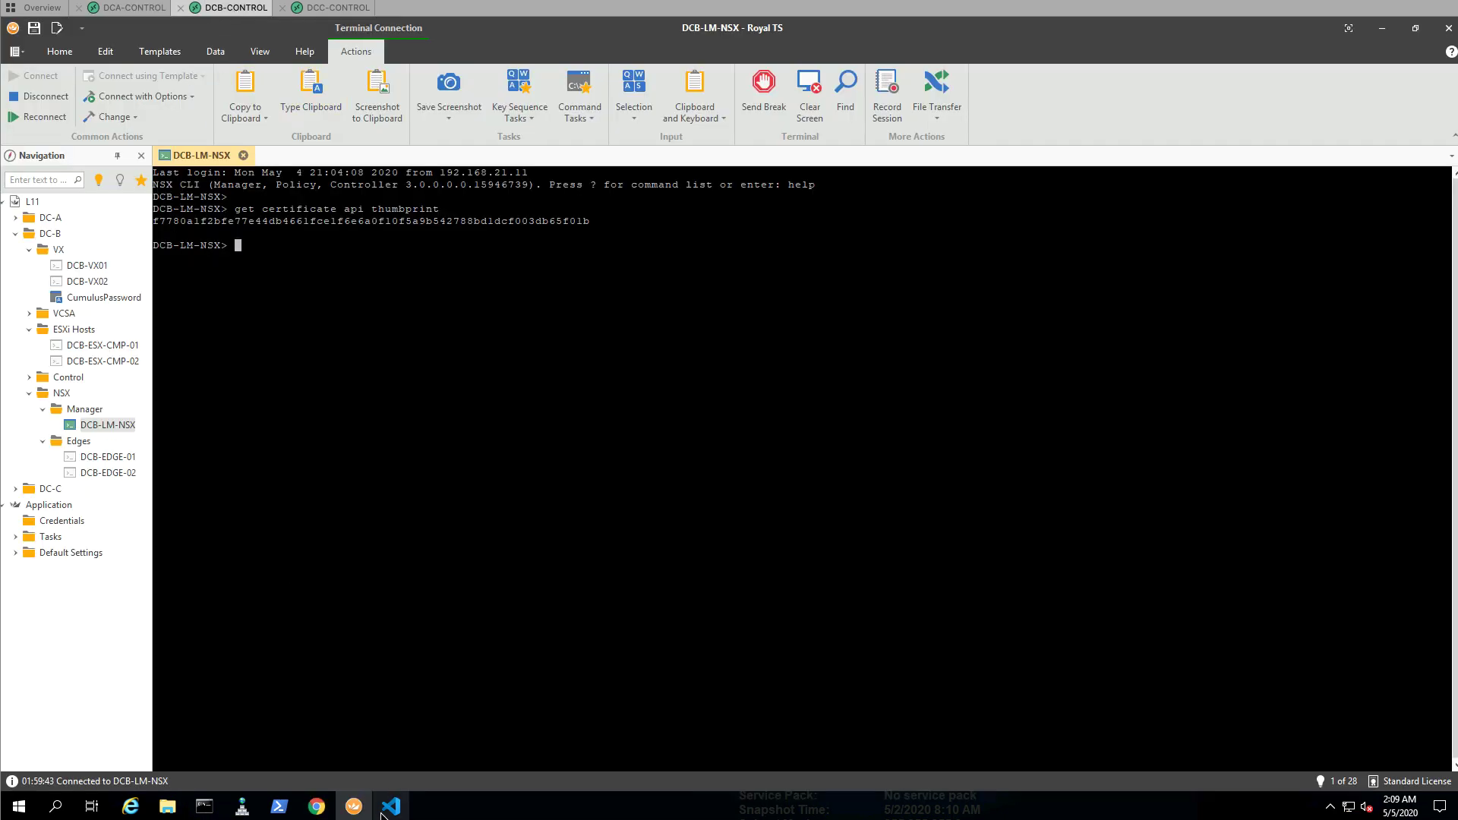
left_click(317, 807)
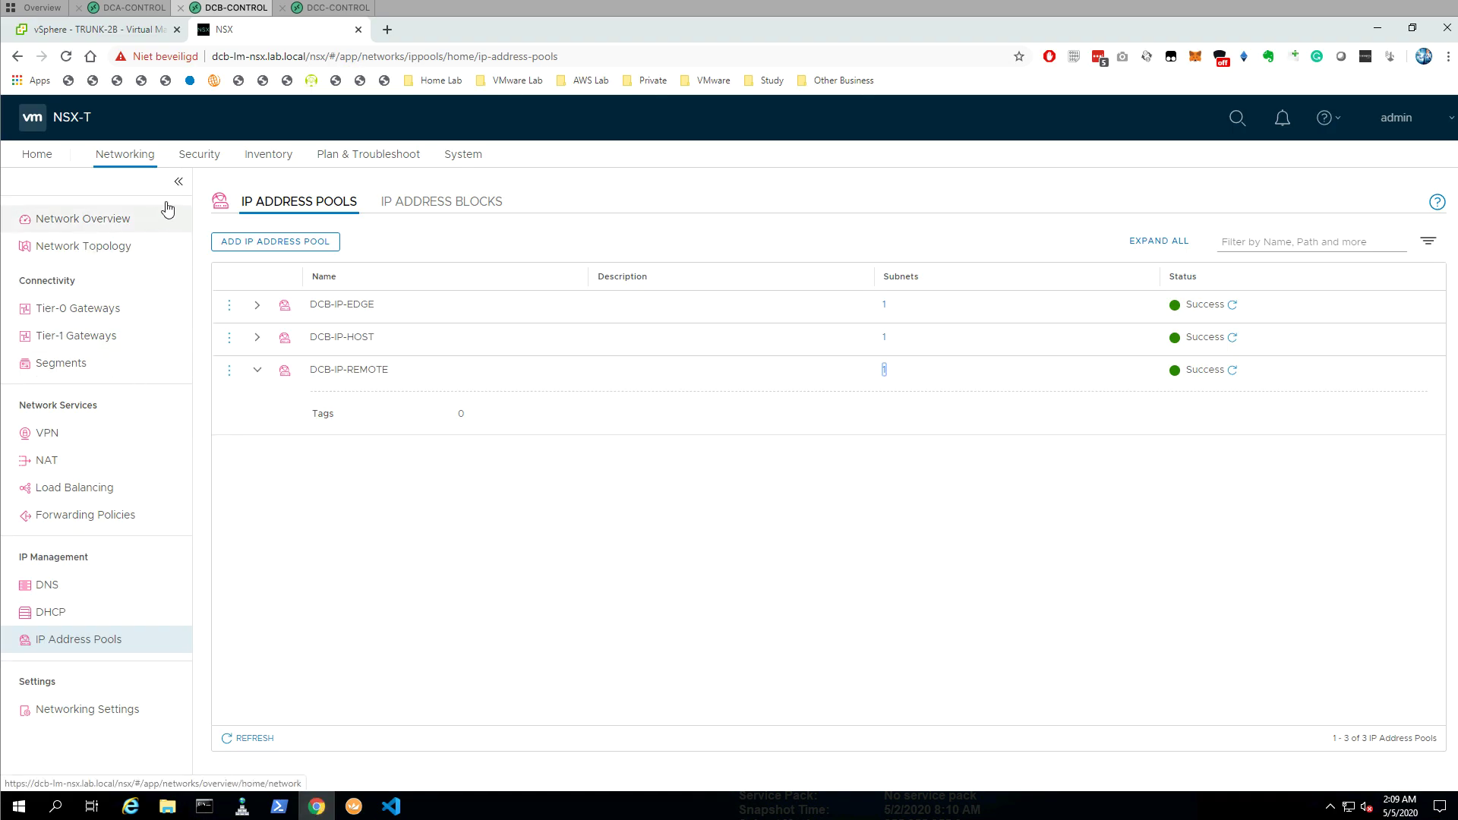
On the DC-B manager, clear notifications and open DCB-EC-01 RTEP setup with both edges selected
left_click(465, 155)
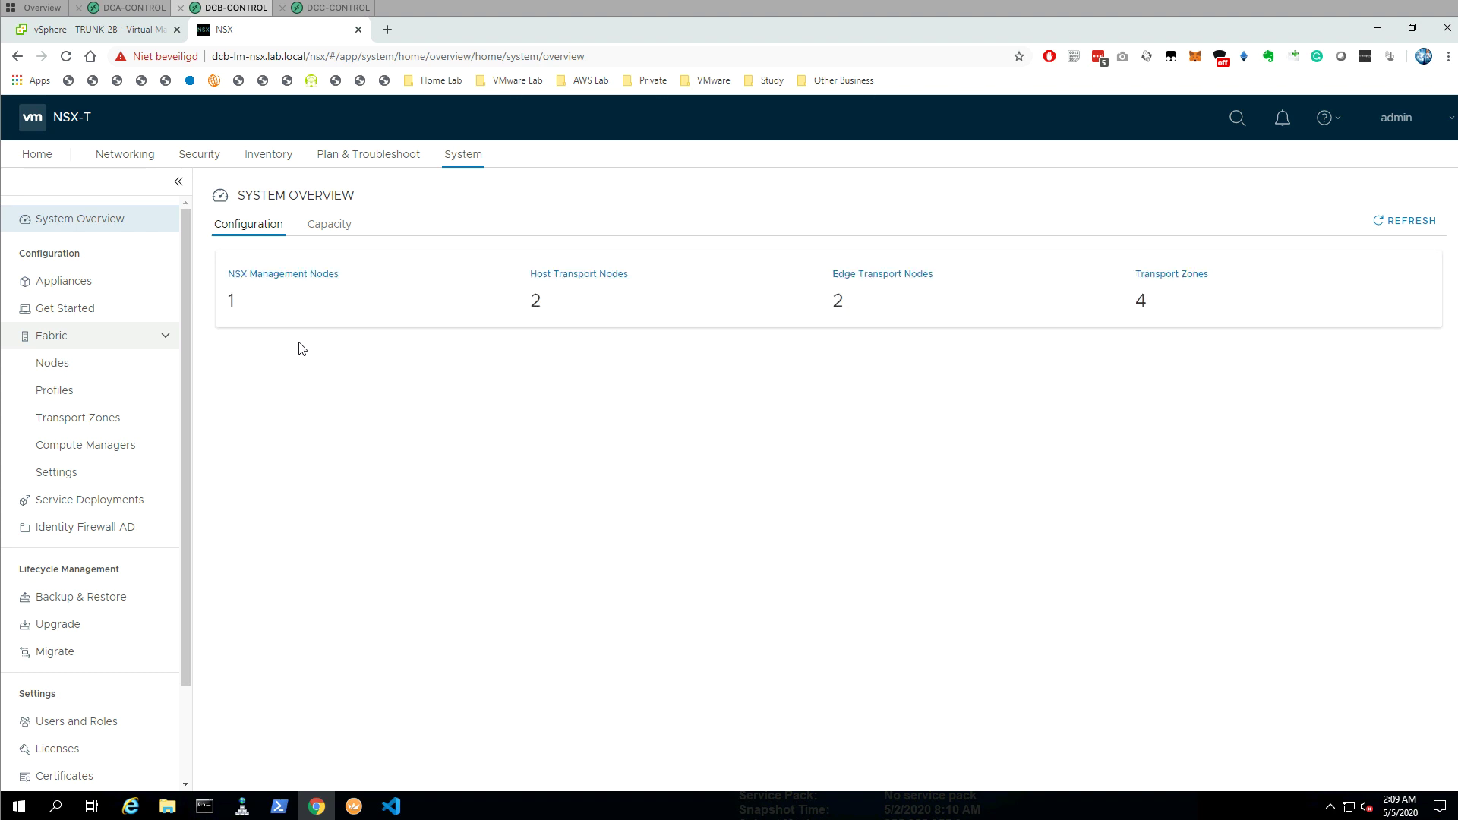
left_click(127, 310)
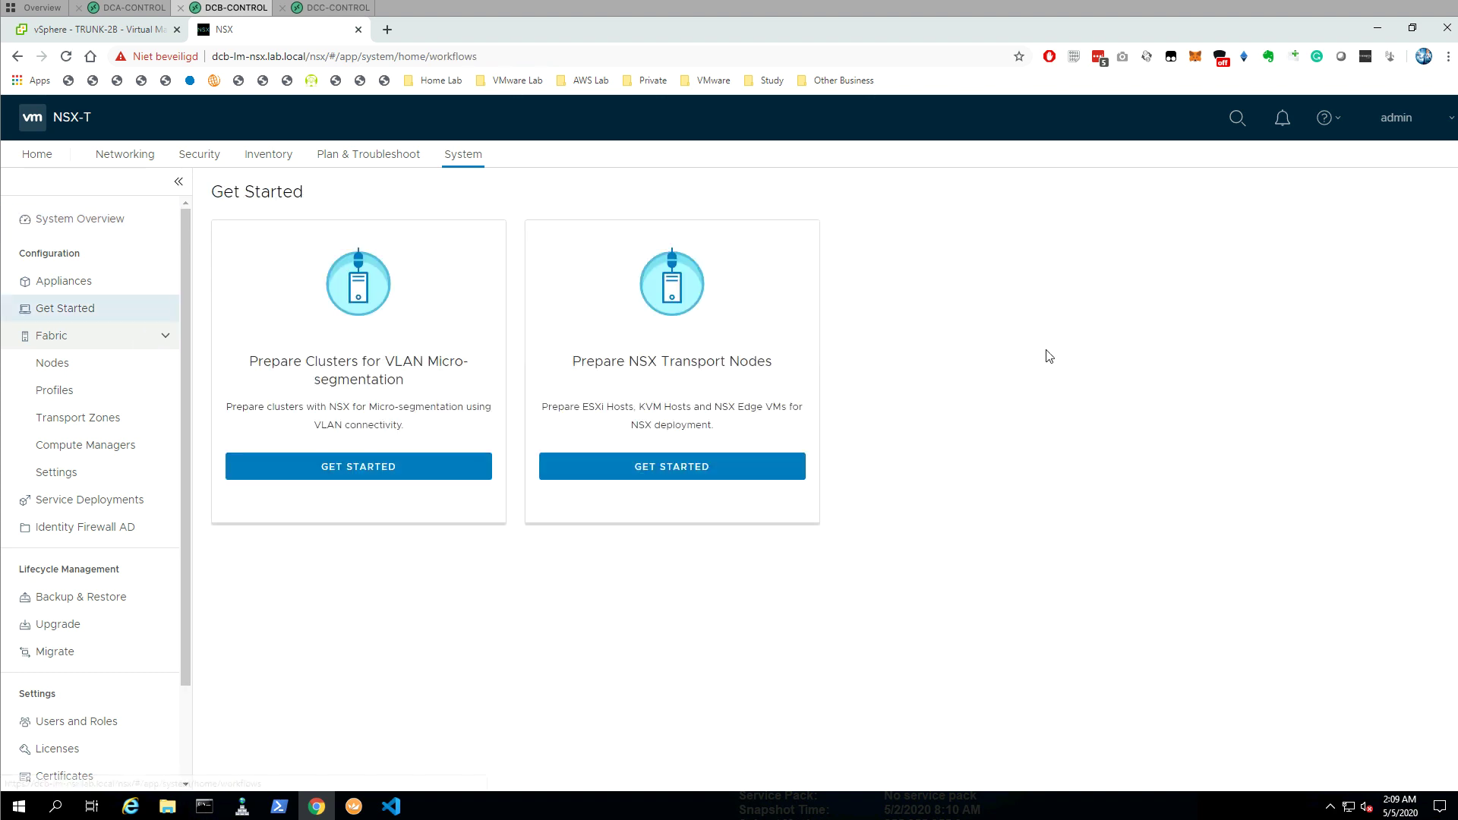
key("F5")
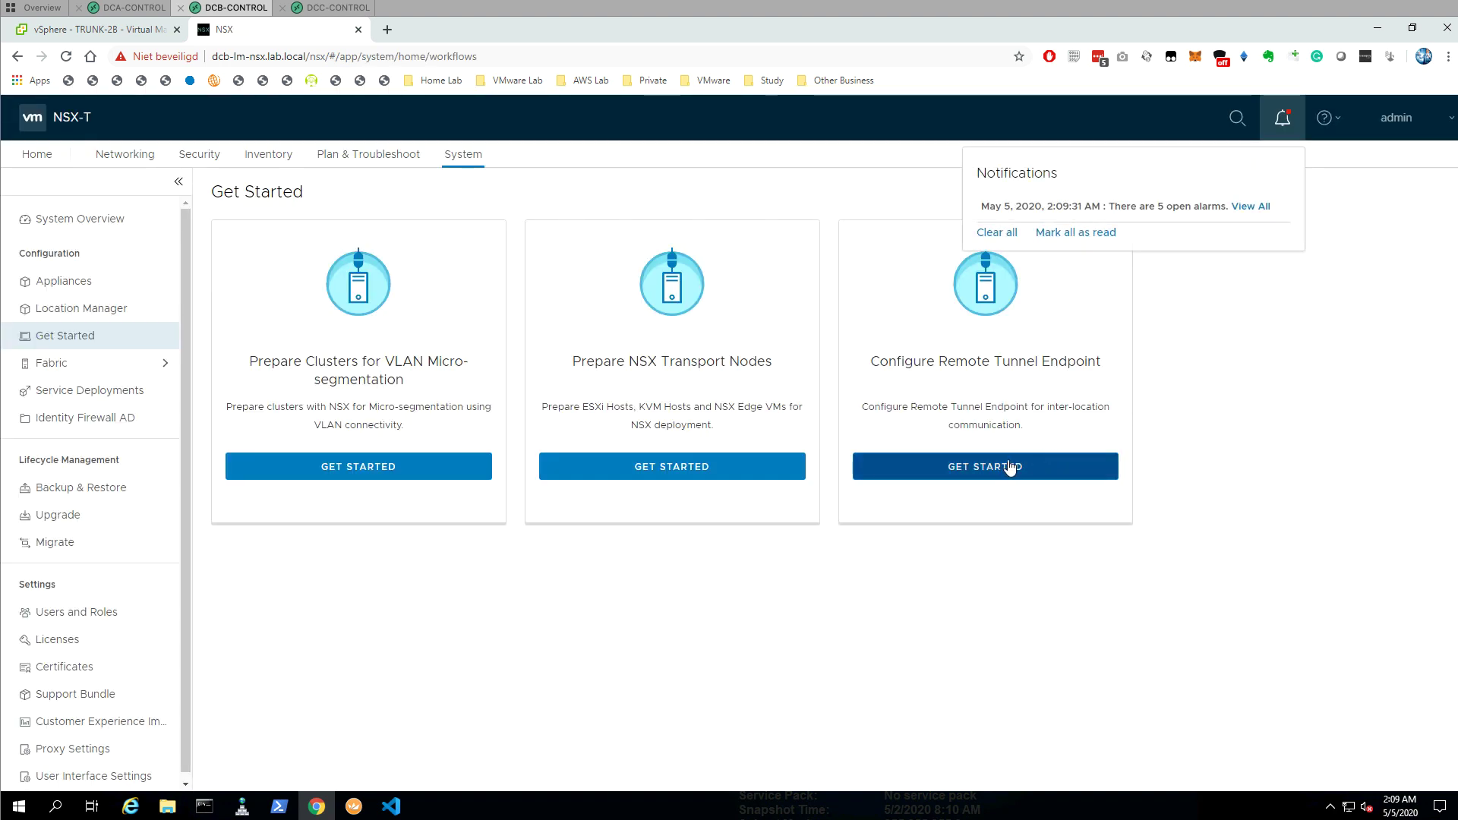
left_click(997, 232)
left_click(981, 467)
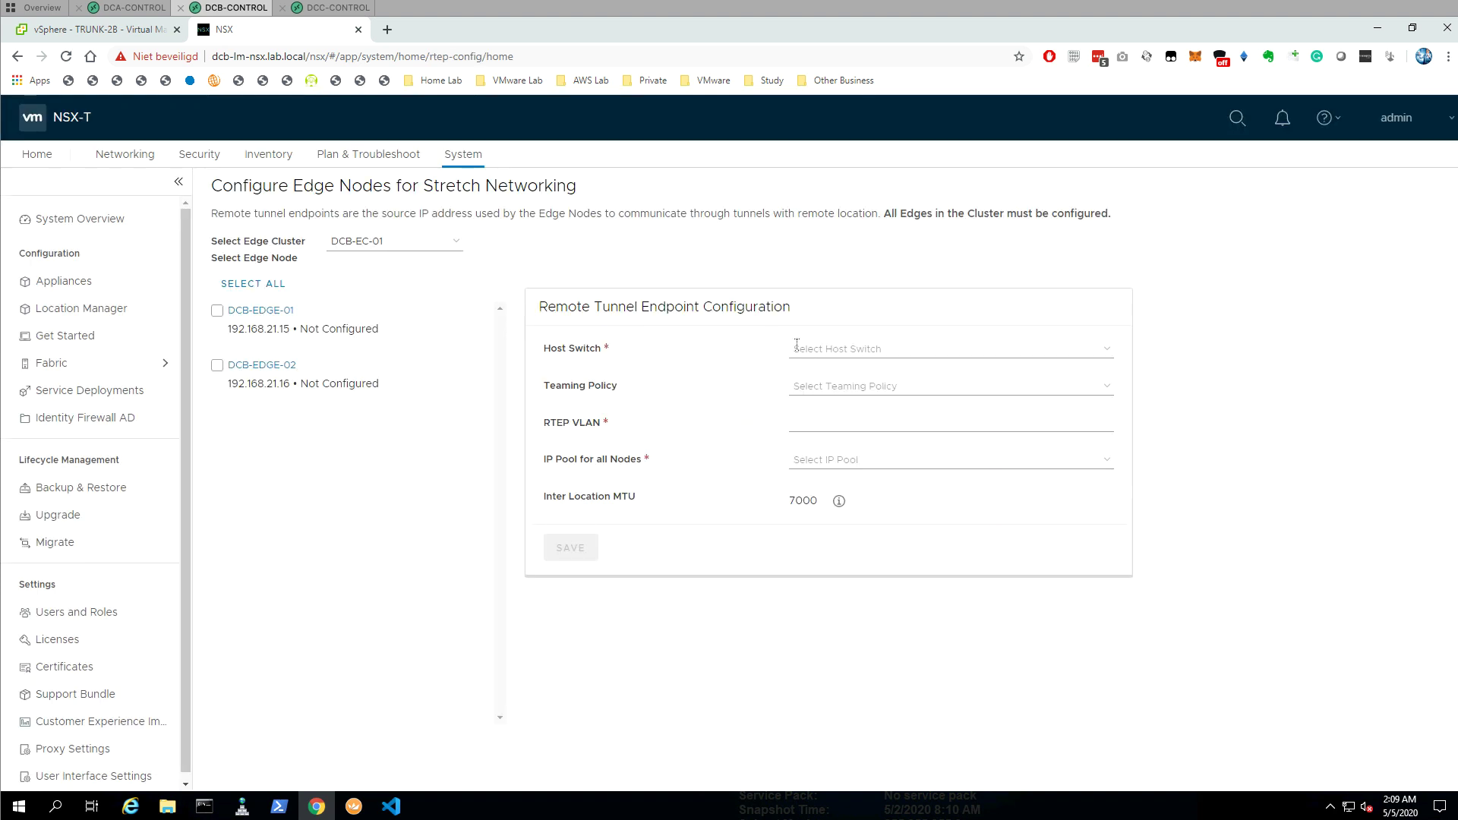
left_click(267, 283)
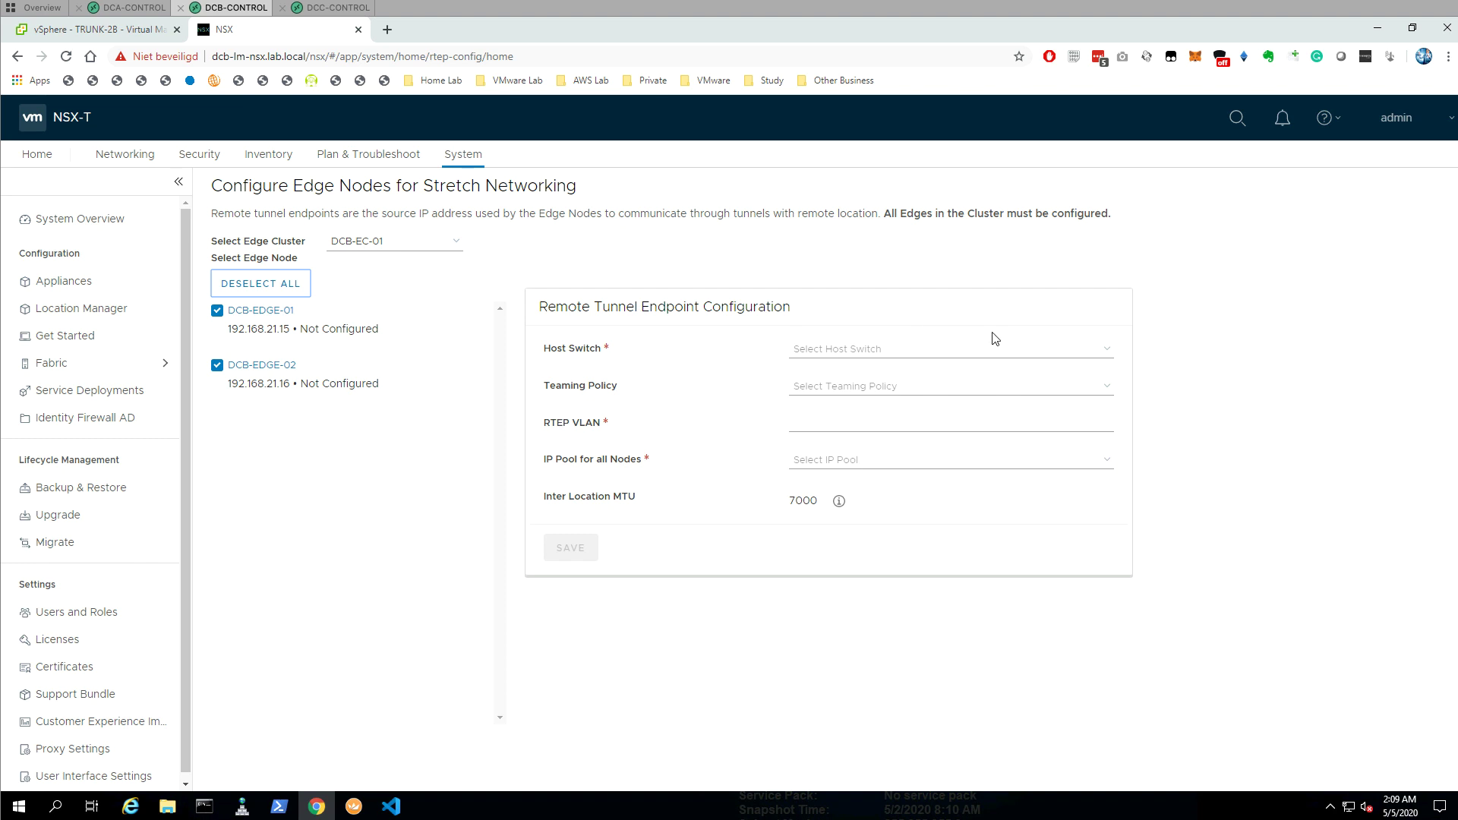
Save nvds1, VLAN 125 and pool DCB-IP-REMOTE for both DCB edges, then bring up the DC-C manager
left_click(1109, 351)
left_click(1021, 370)
left_click(1036, 425)
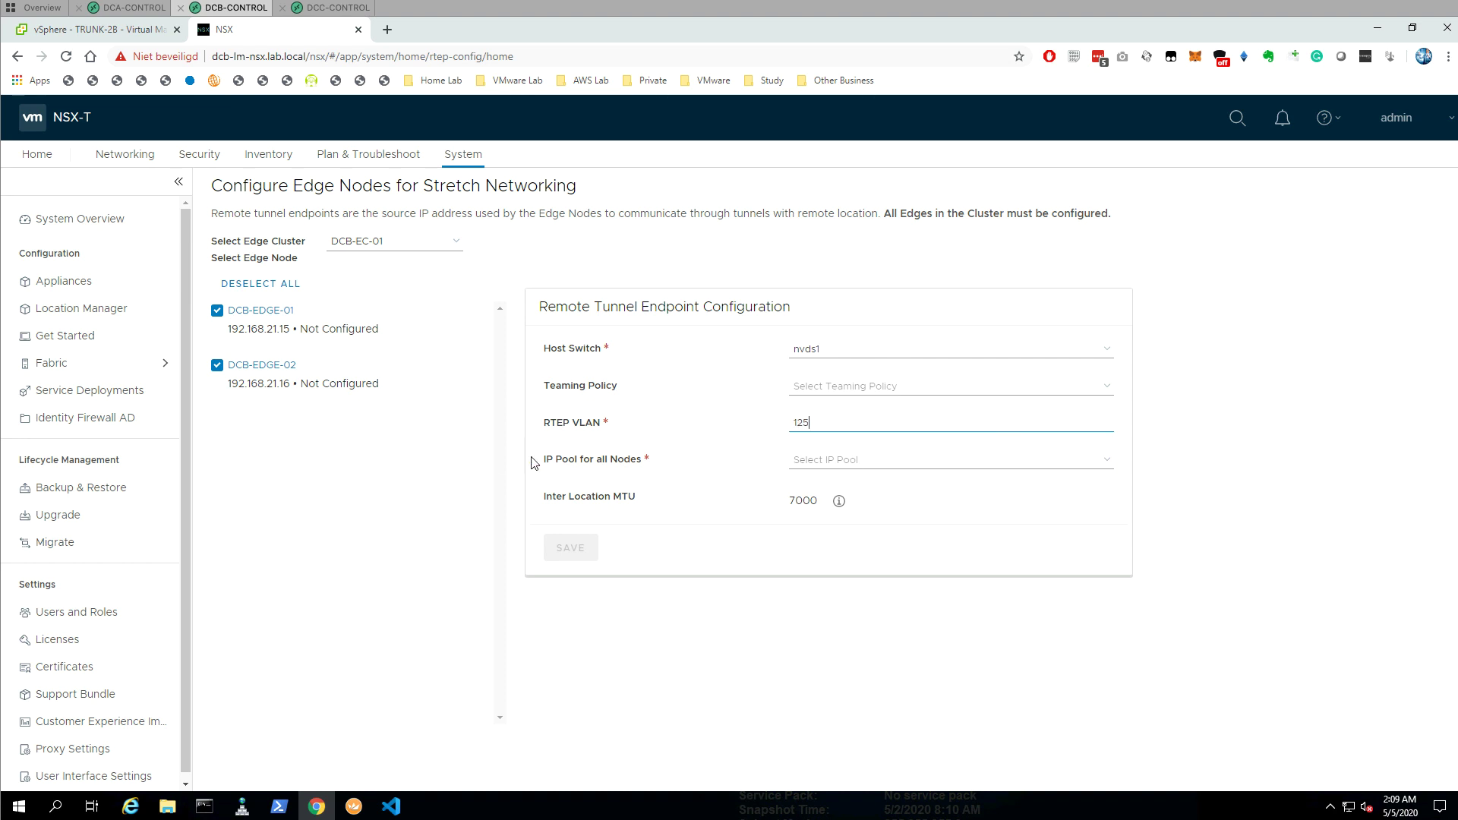
left_click(1106, 465)
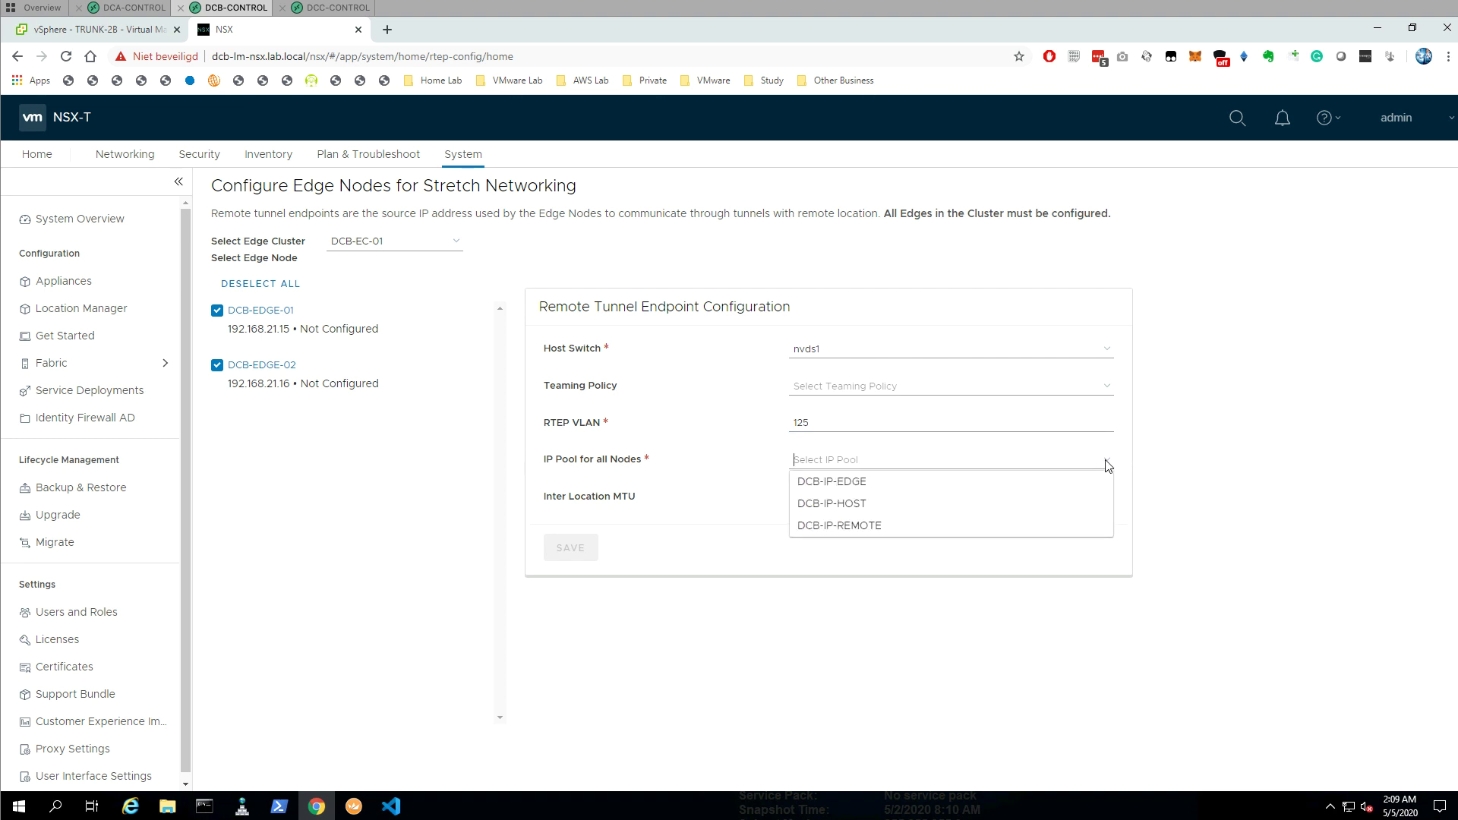
left_click(826, 524)
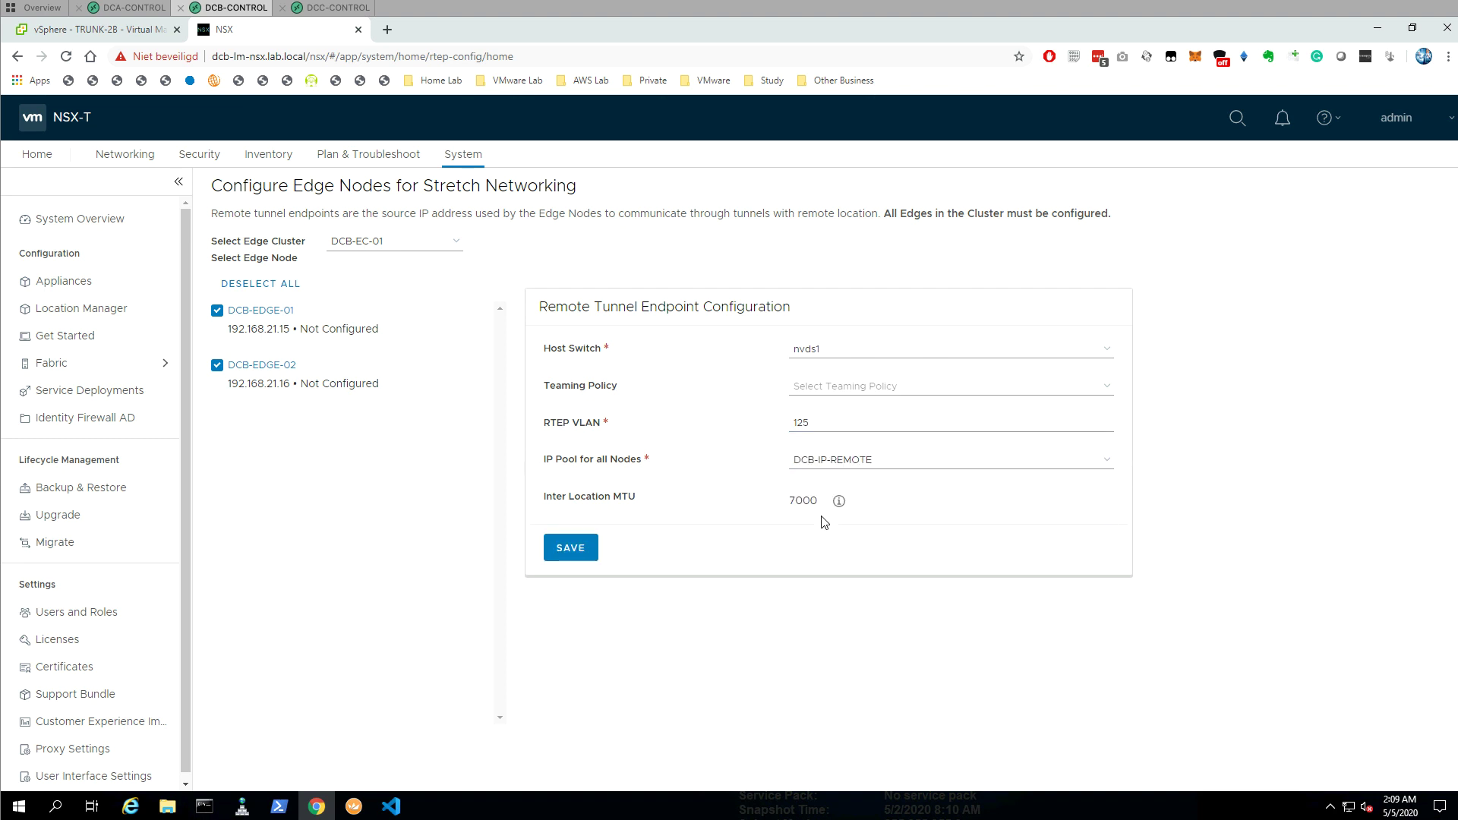
left_click(571, 548)
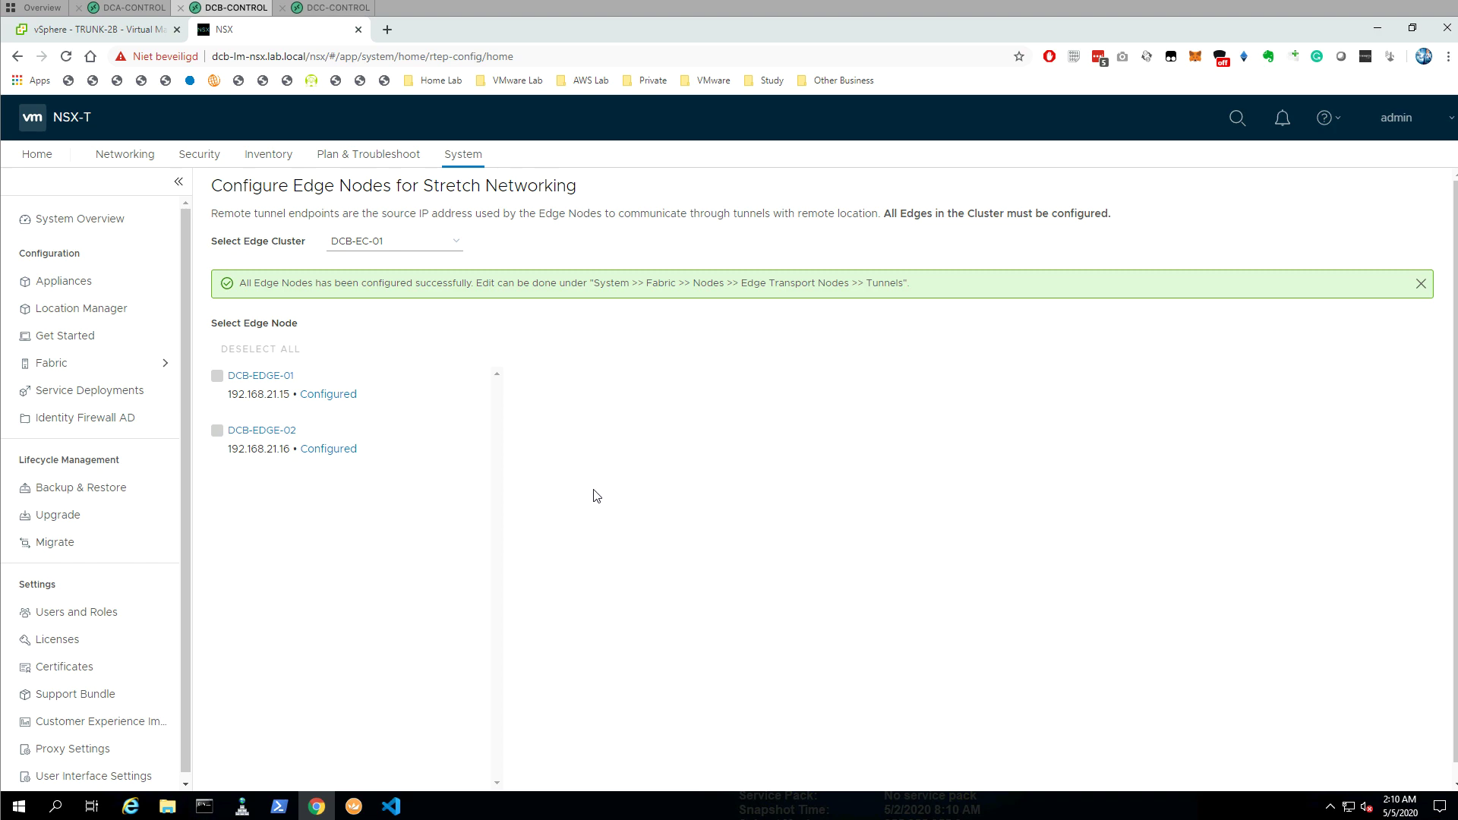
left_click(331, 11)
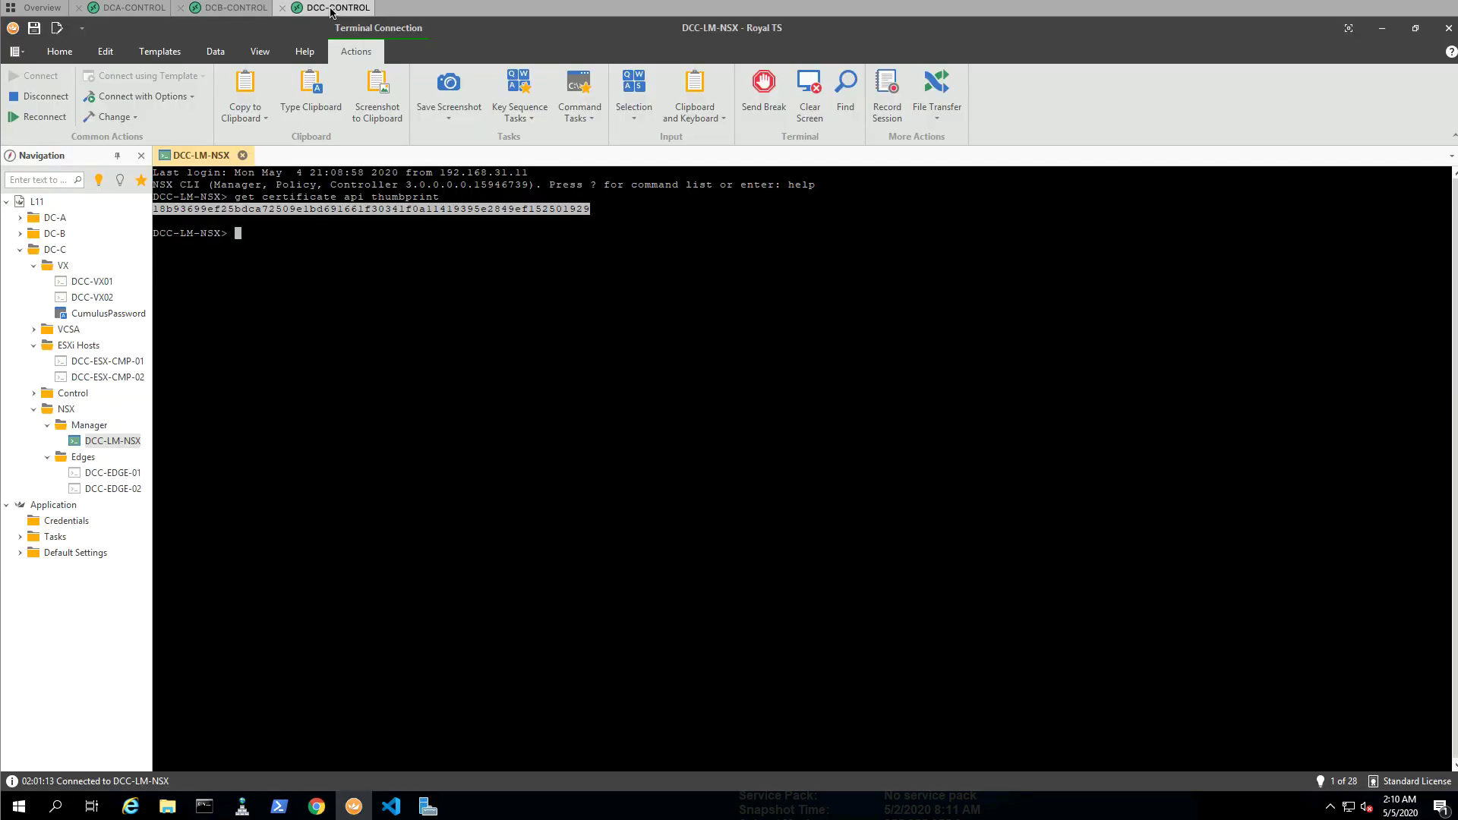
left_click(316, 807)
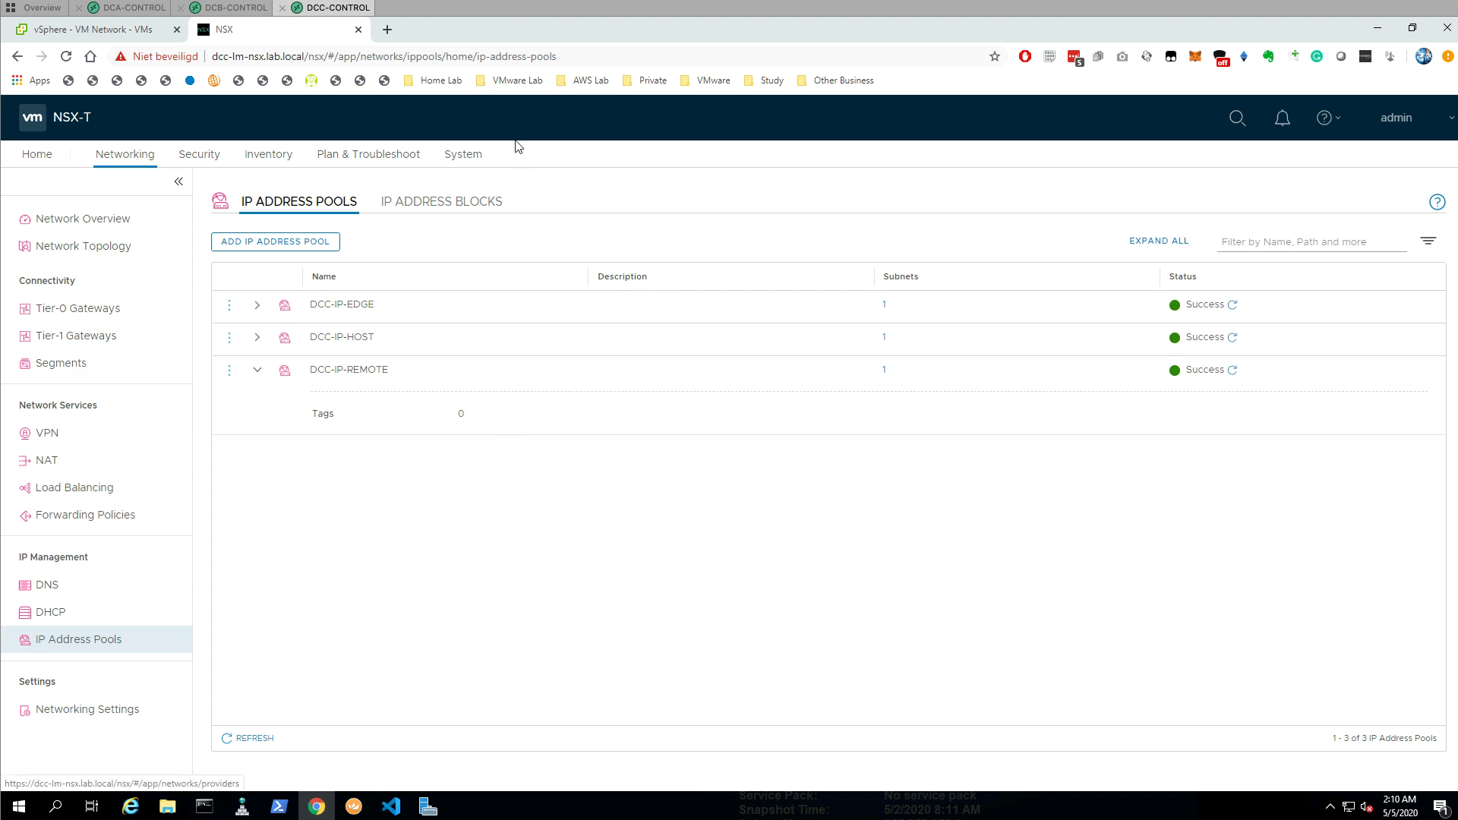
Reload DC-C's Get Started workflows, clear notifications, and start Configure Remote Tunnel Endpoint
left_click(467, 155)
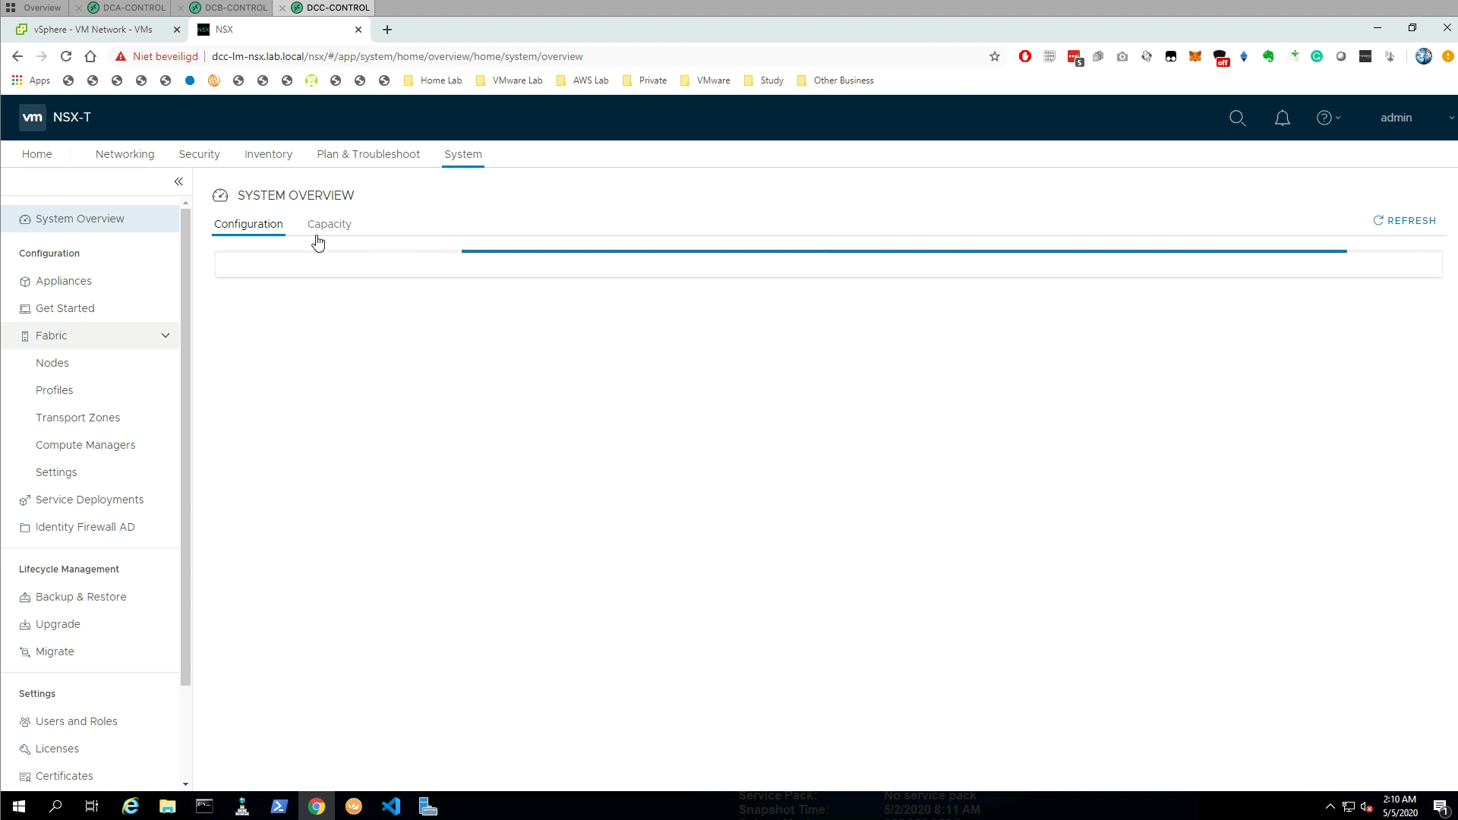
left_click(91, 309)
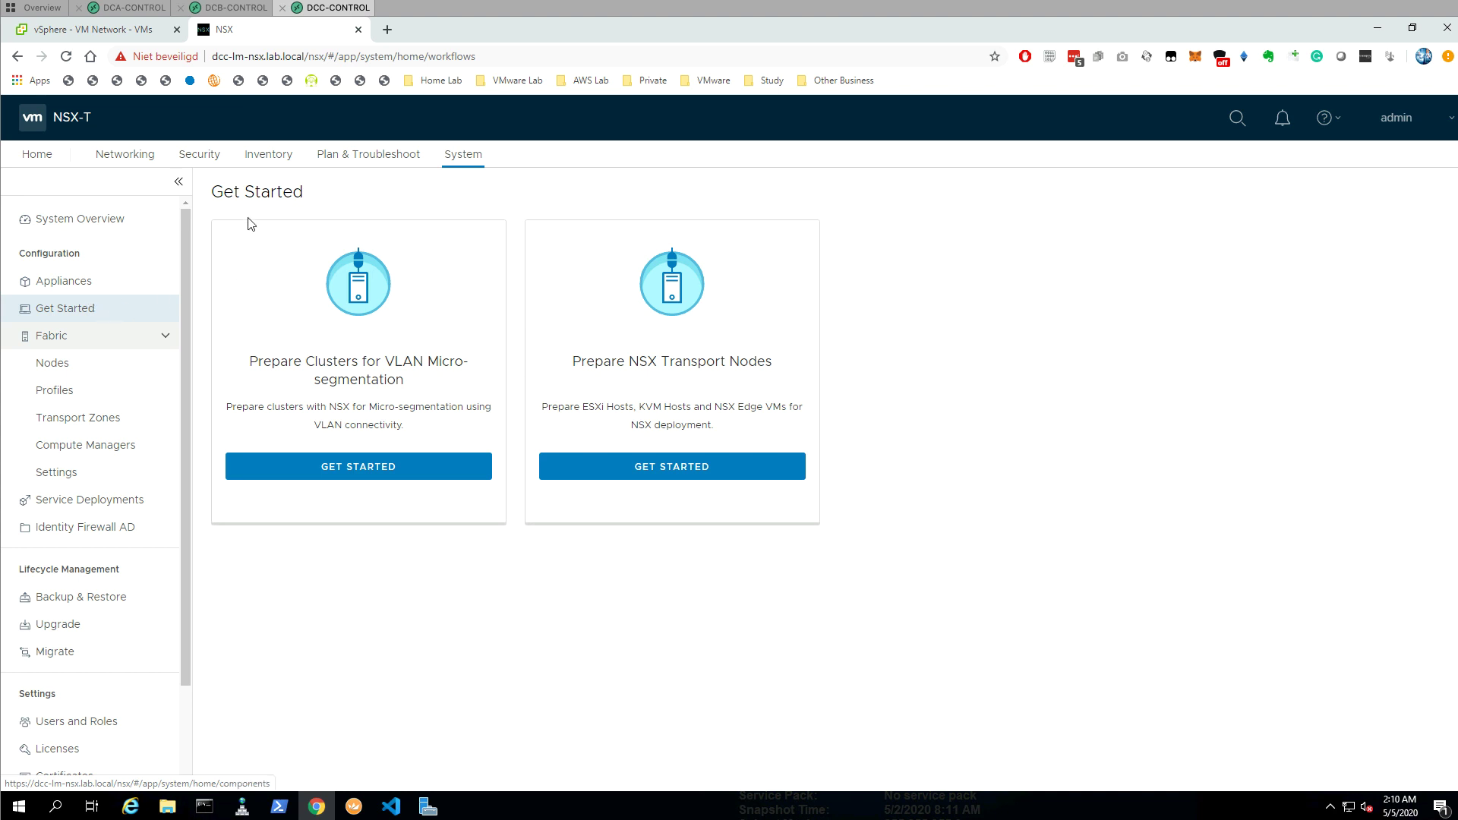
left_click(66, 54)
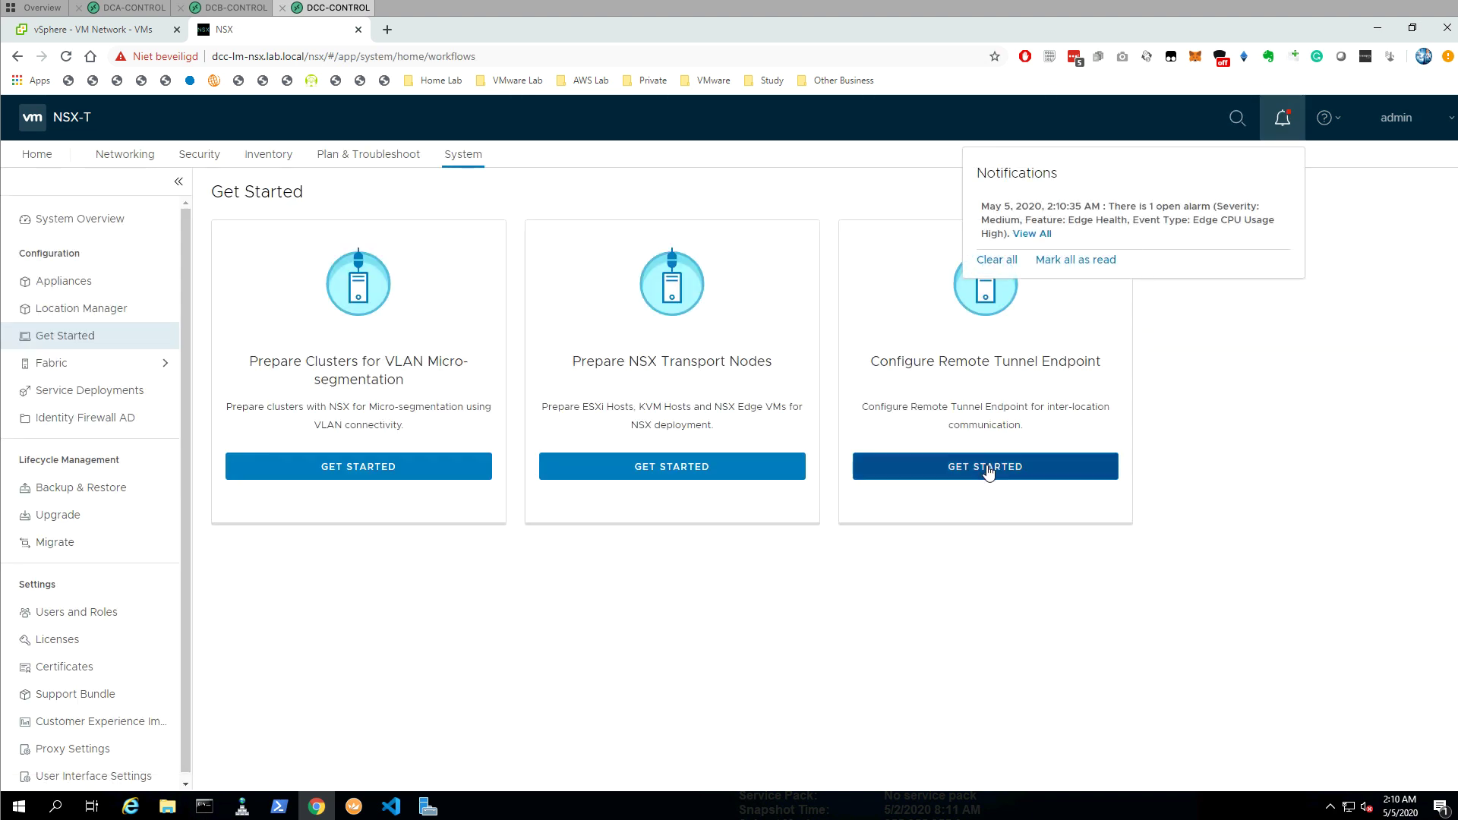
left_click(995, 260)
left_click(984, 465)
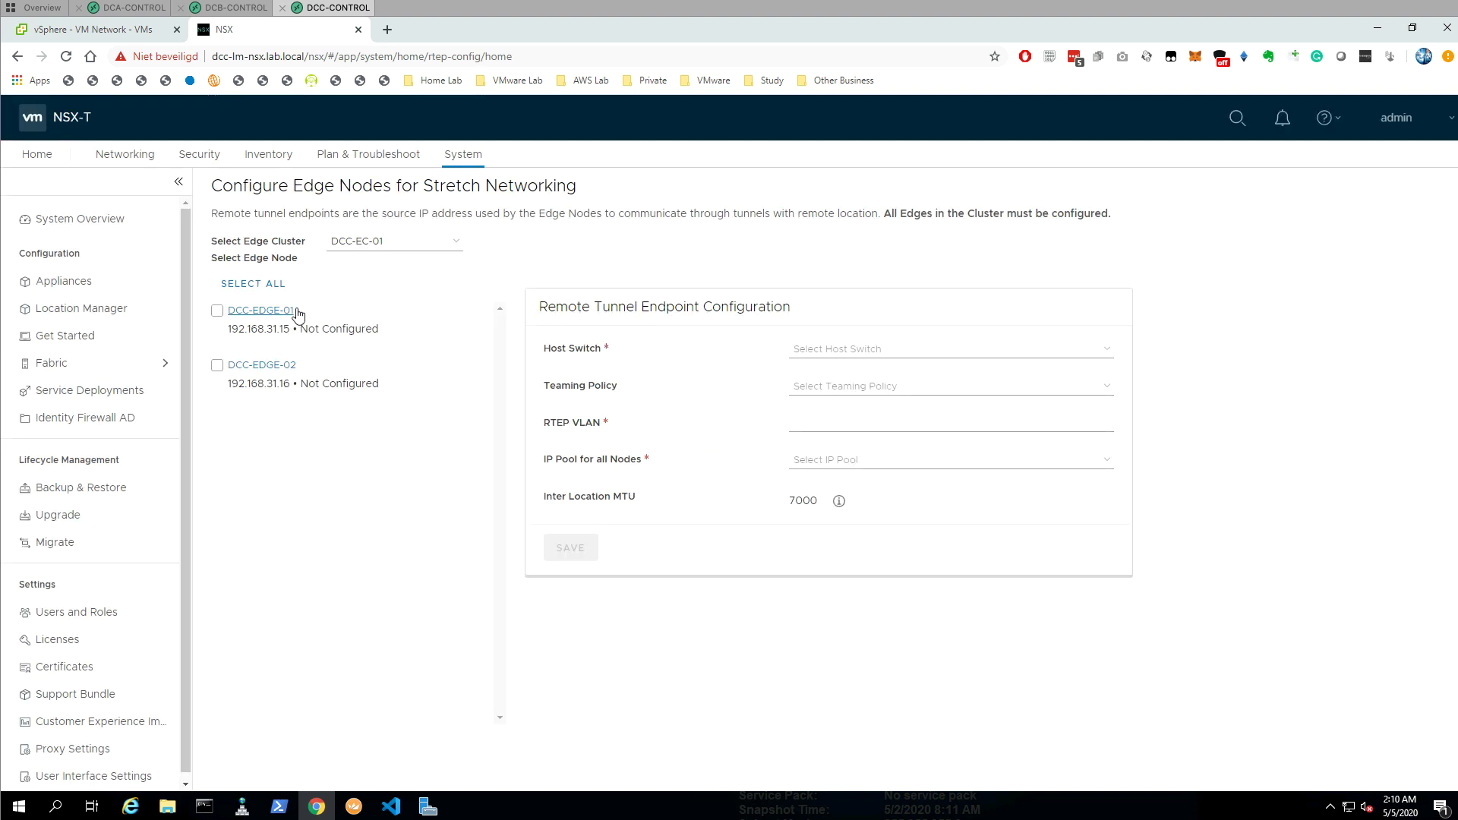
Give DCC-EDGE-01 and DCC-EDGE-02 remote tunnel endpoints on nvds1, VLAN 135, pool DCC-IP-REMOTE
left_click(247, 285)
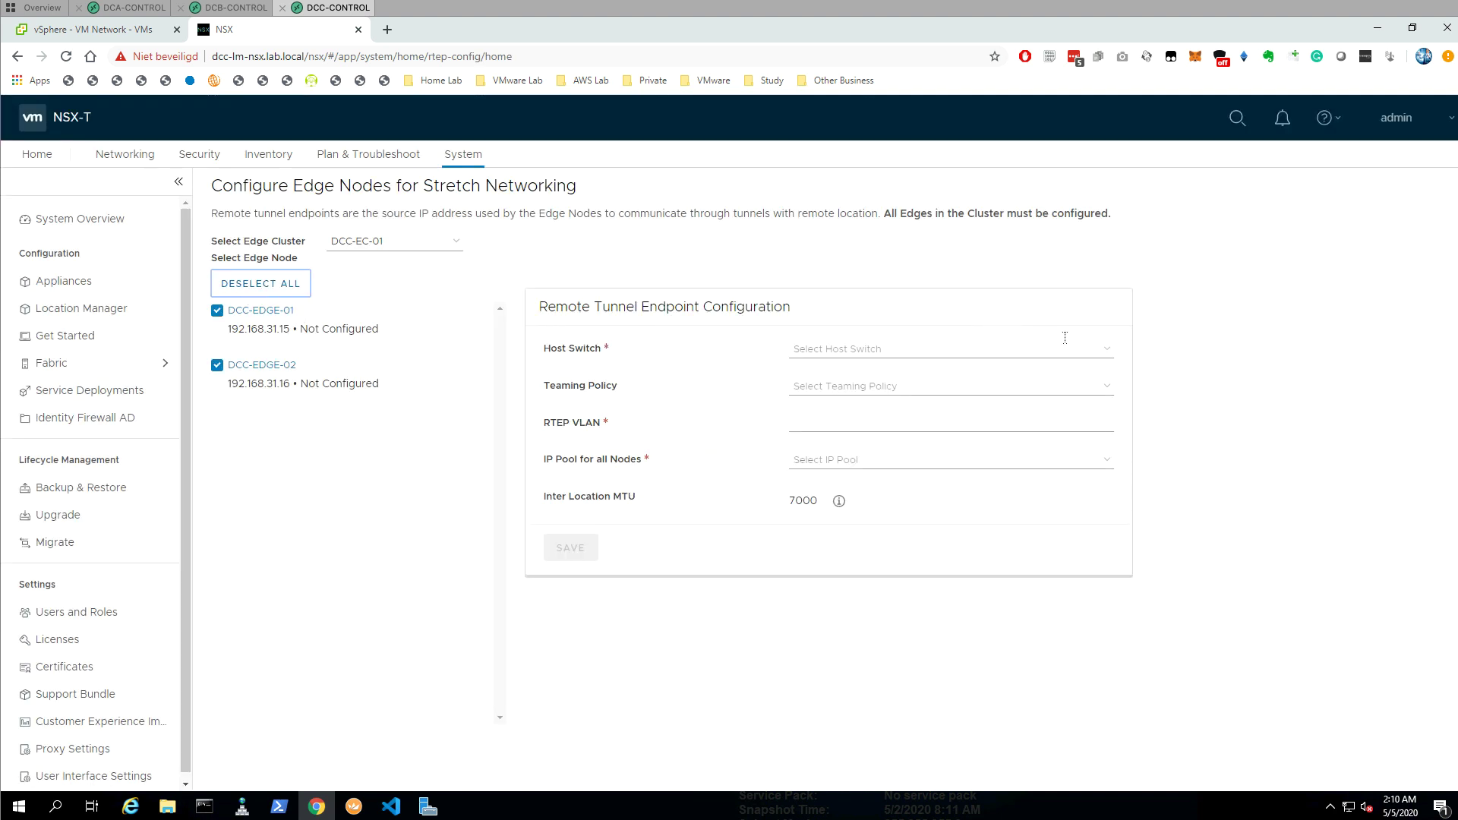
left_click(1111, 354)
left_click(999, 375)
left_click(1108, 388)
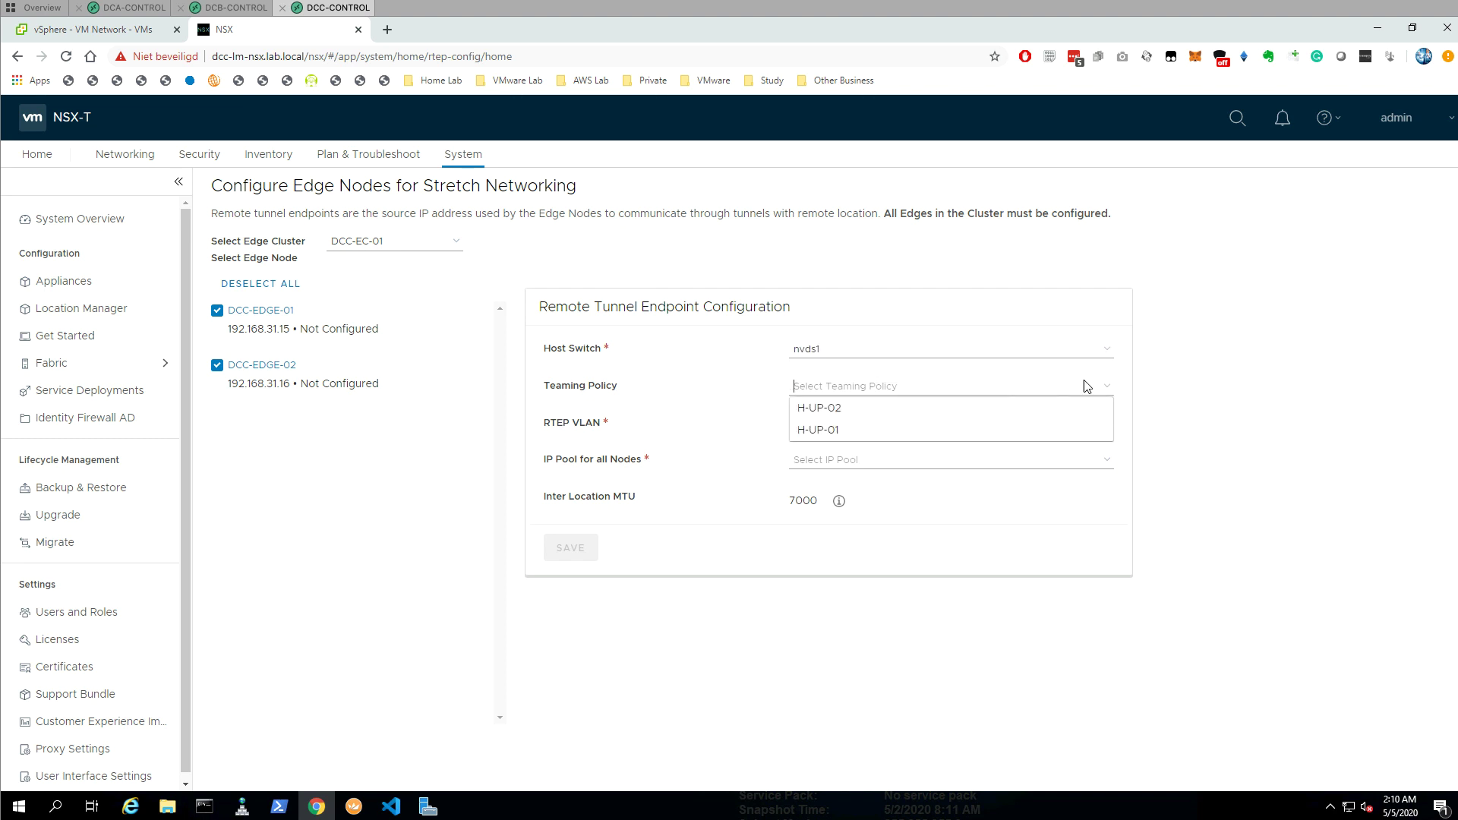
left_click(1137, 381)
left_click(1043, 427)
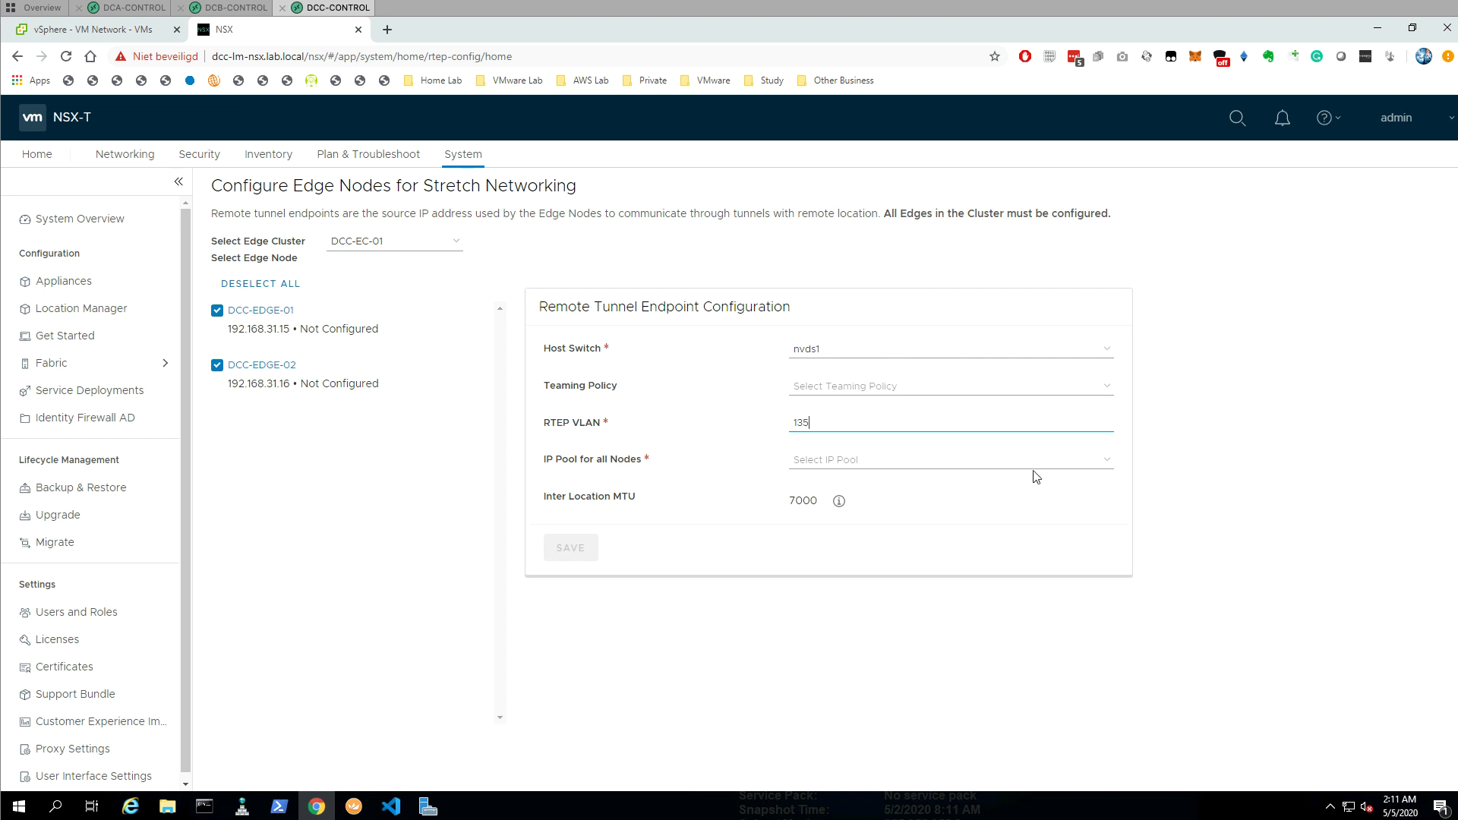
left_click(1106, 467)
left_click(862, 529)
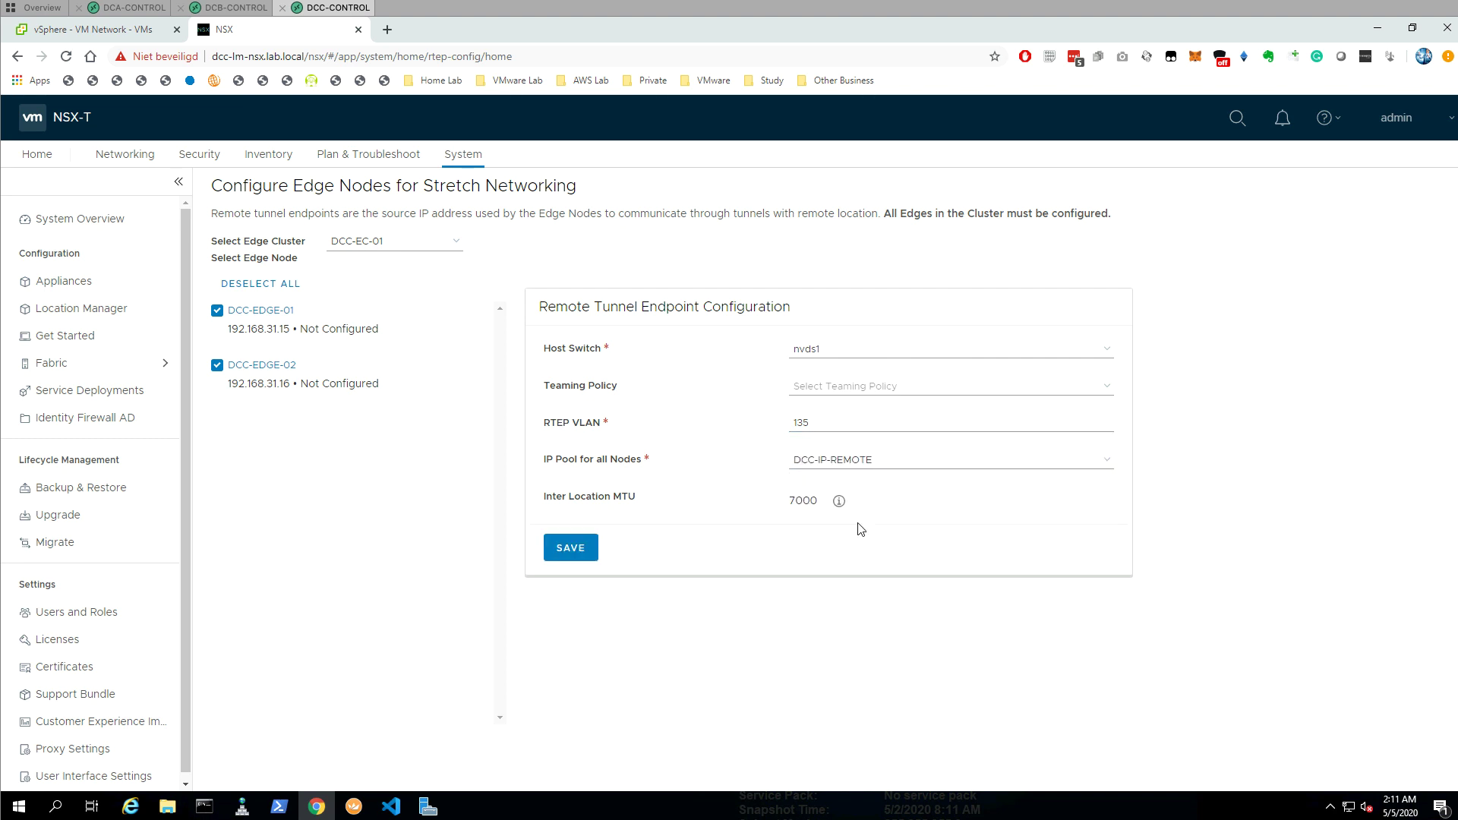
left_click(566, 549)
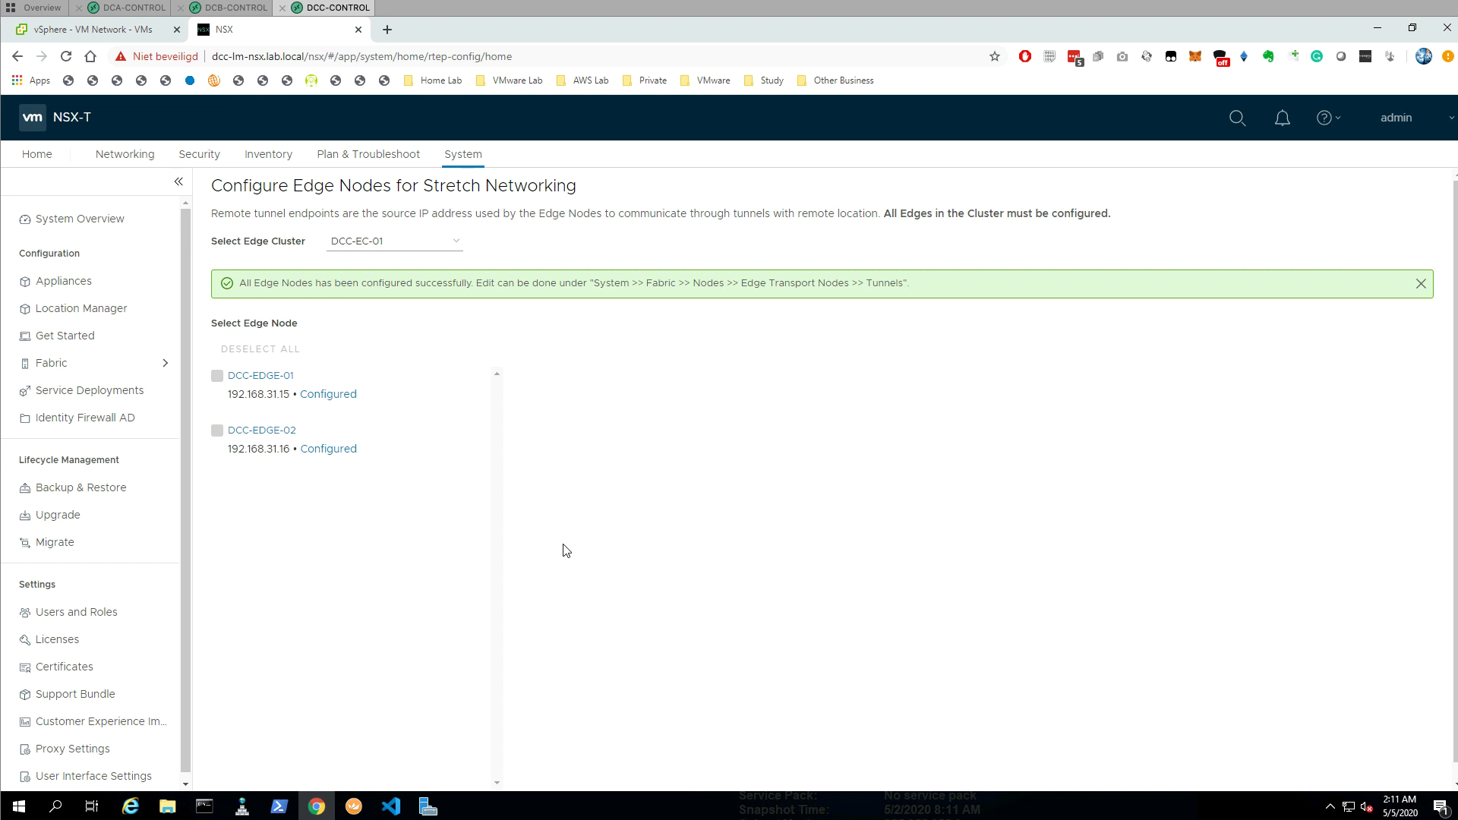
Check DCC-EDGE-01's tunnel status, then move to the DC-A session's edge tunnels
left_click(164, 363)
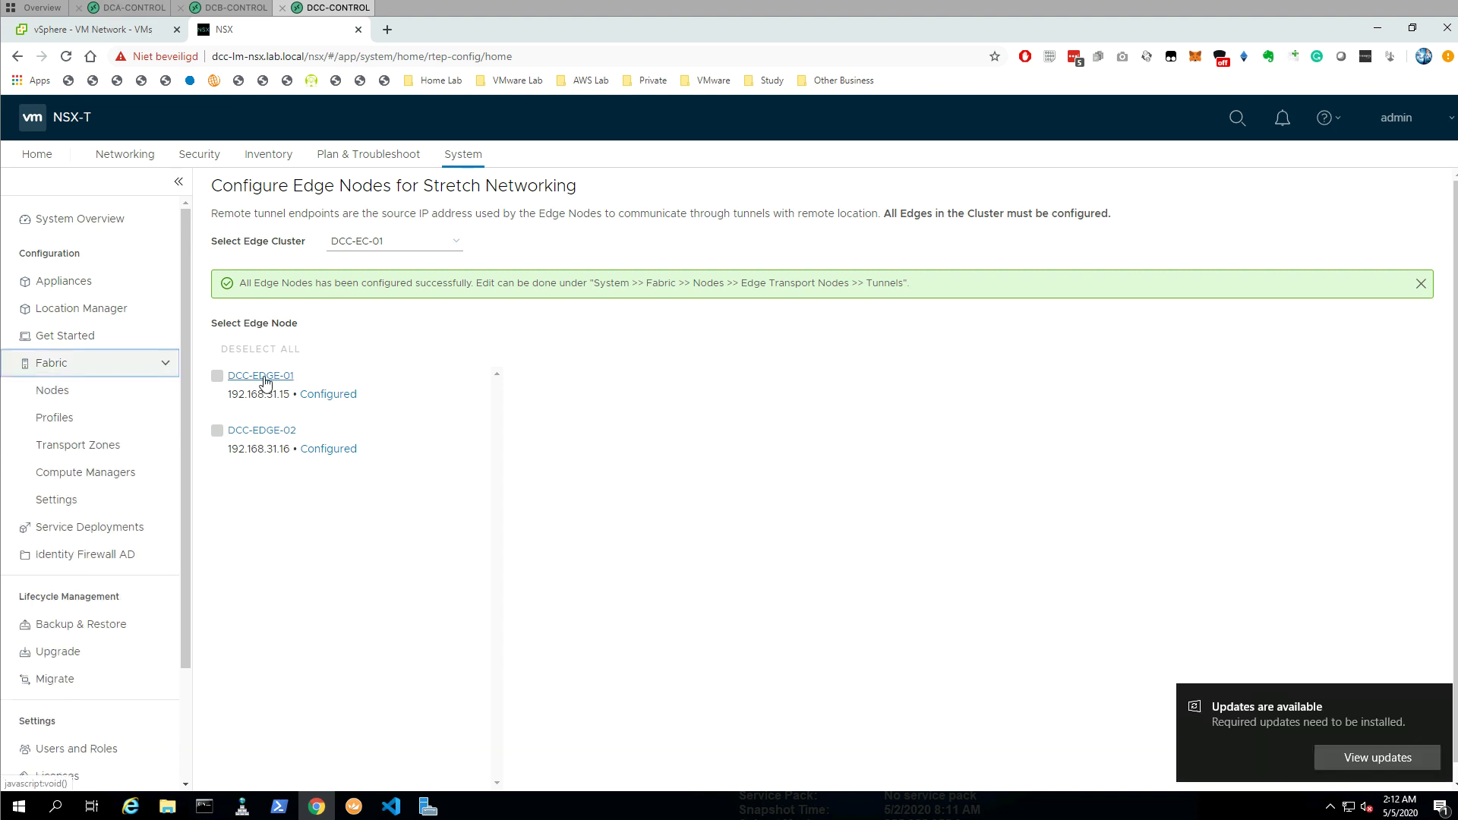
left_click(263, 376)
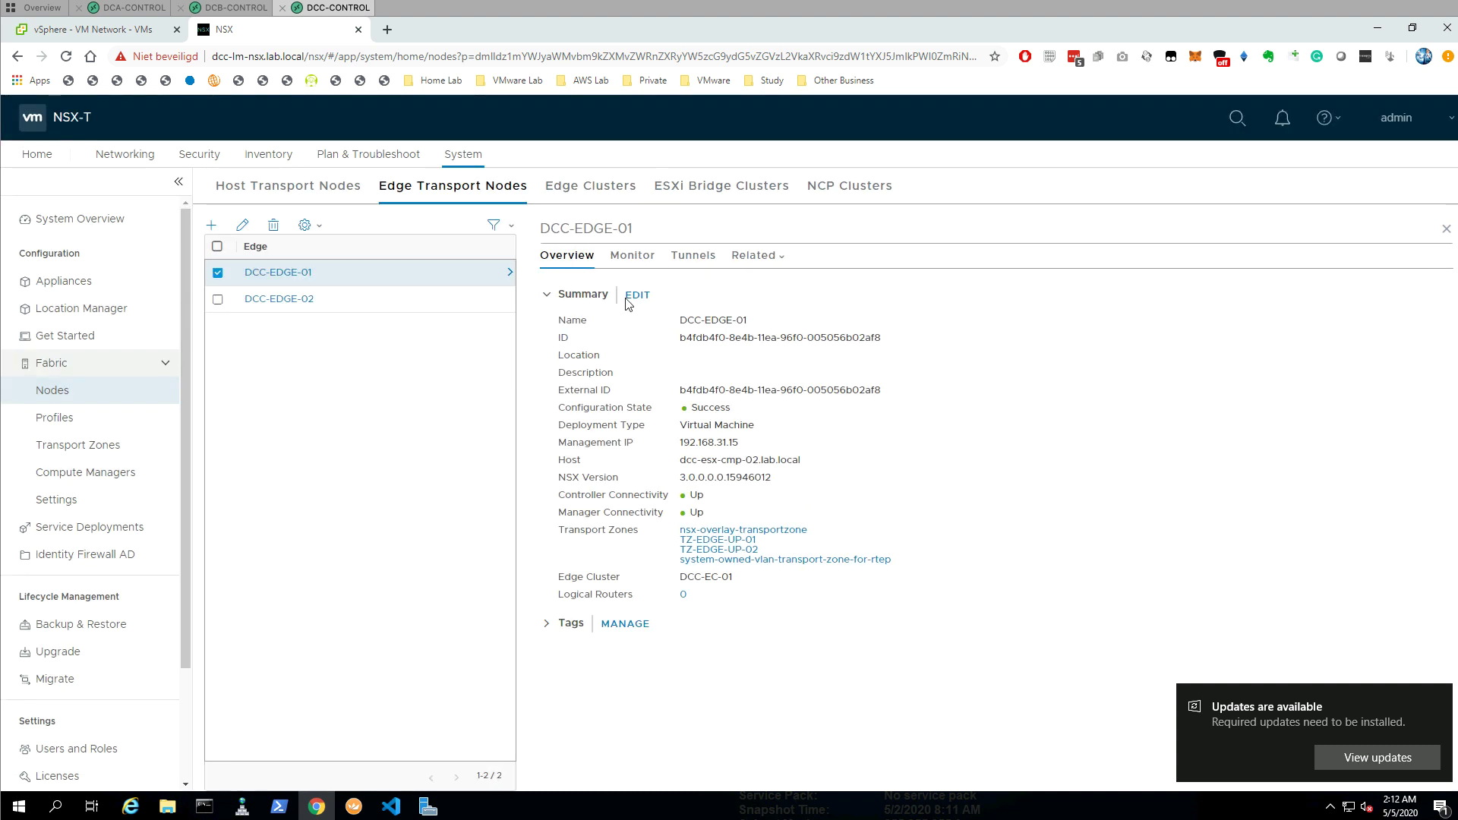
left_click(688, 254)
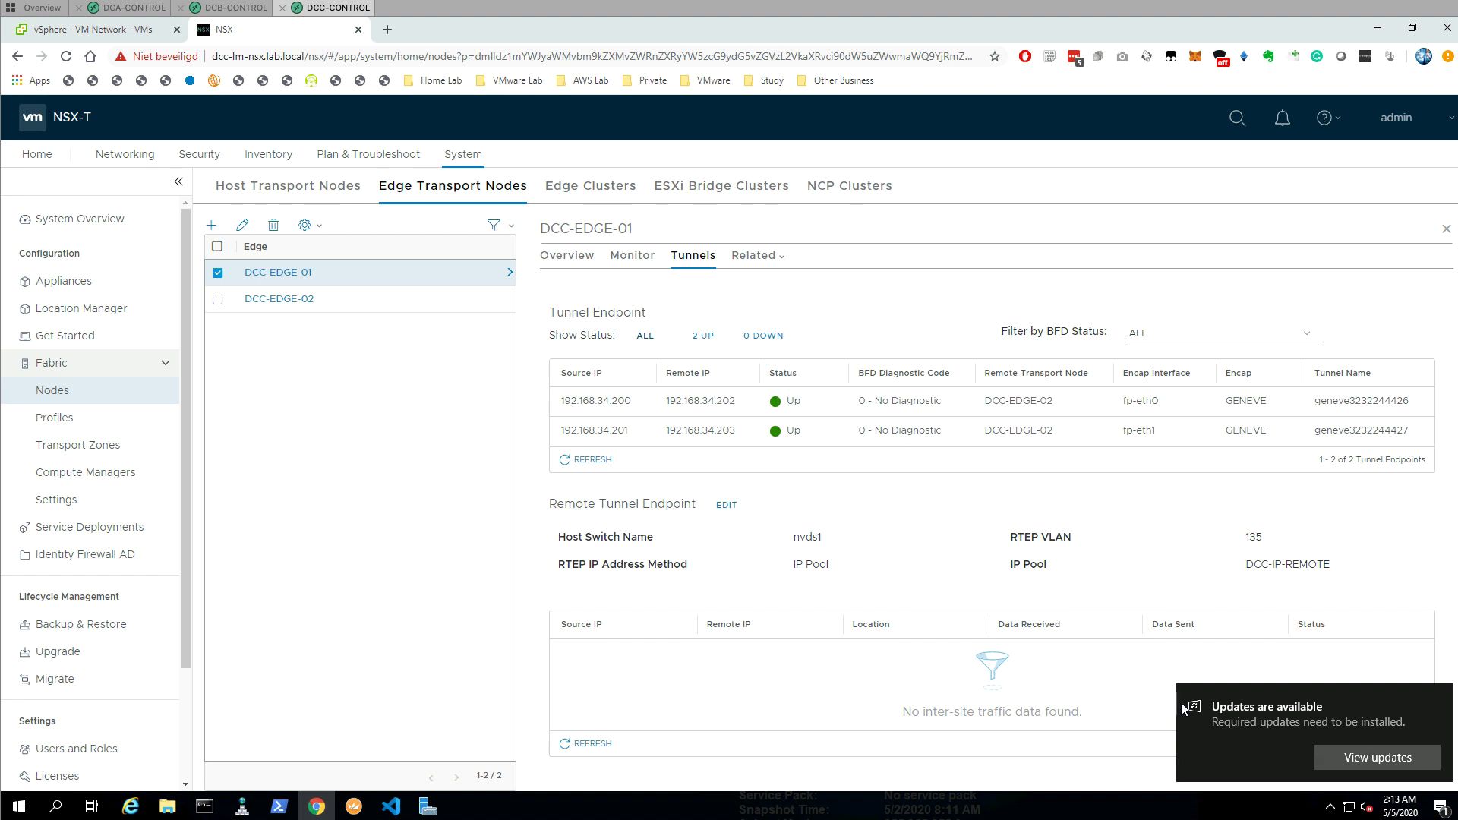
left_click_drag(1175, 702, 1306, 727)
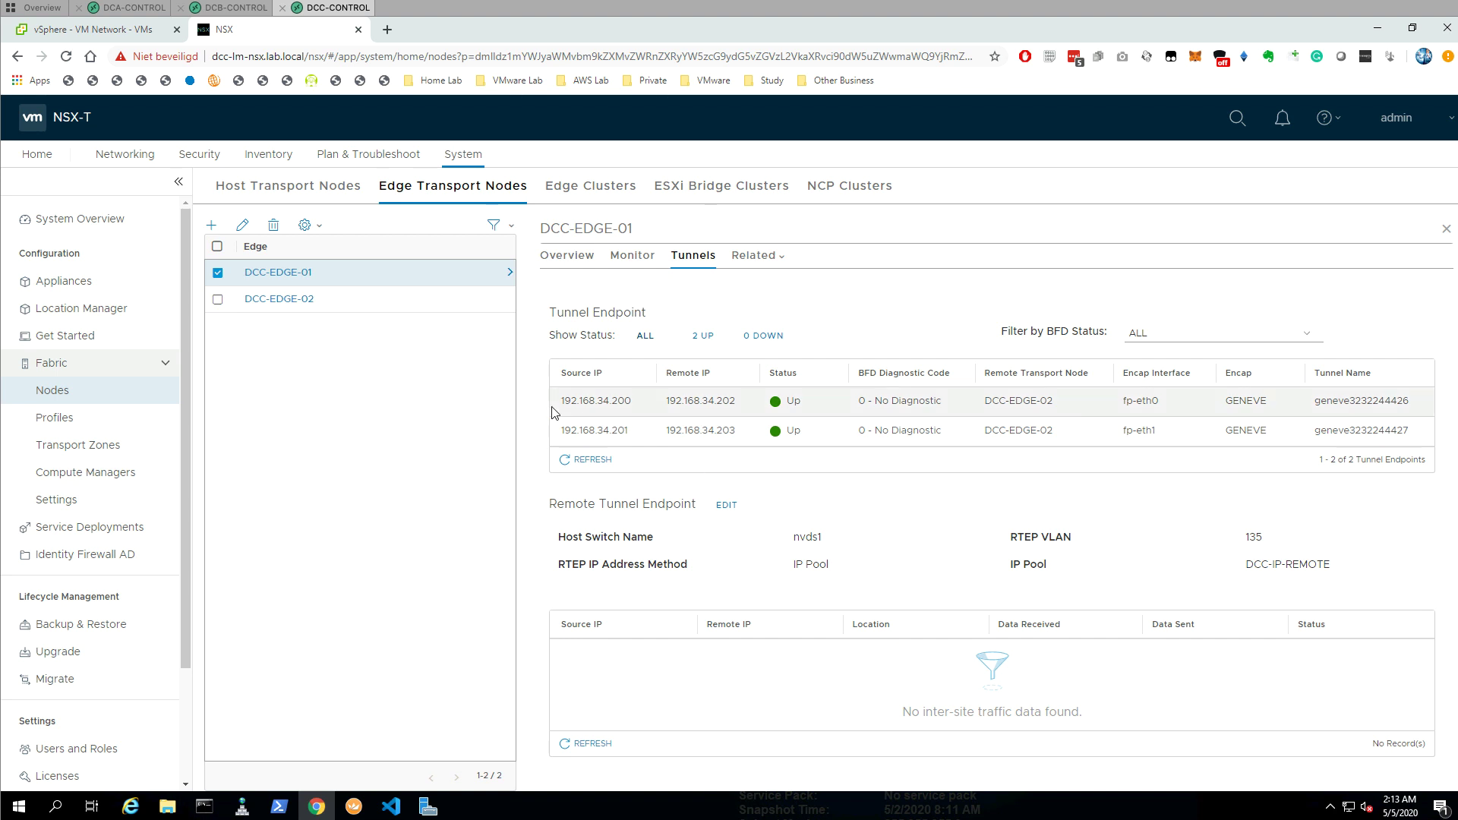
left_click(124, 9)
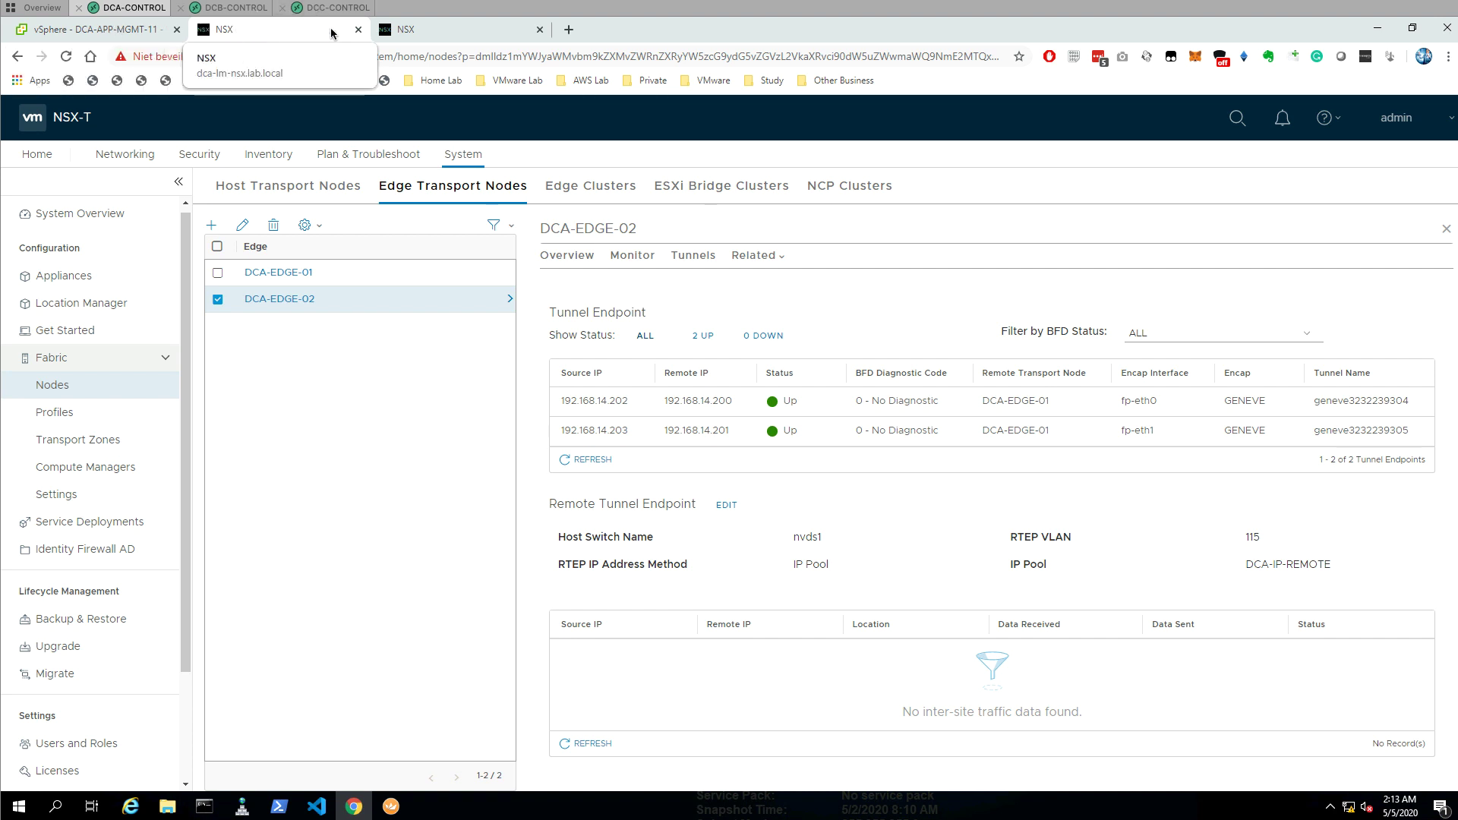
Review DC-A, DC-B and DC-C location status on the Global Manager's System Overview
left_click(467, 33)
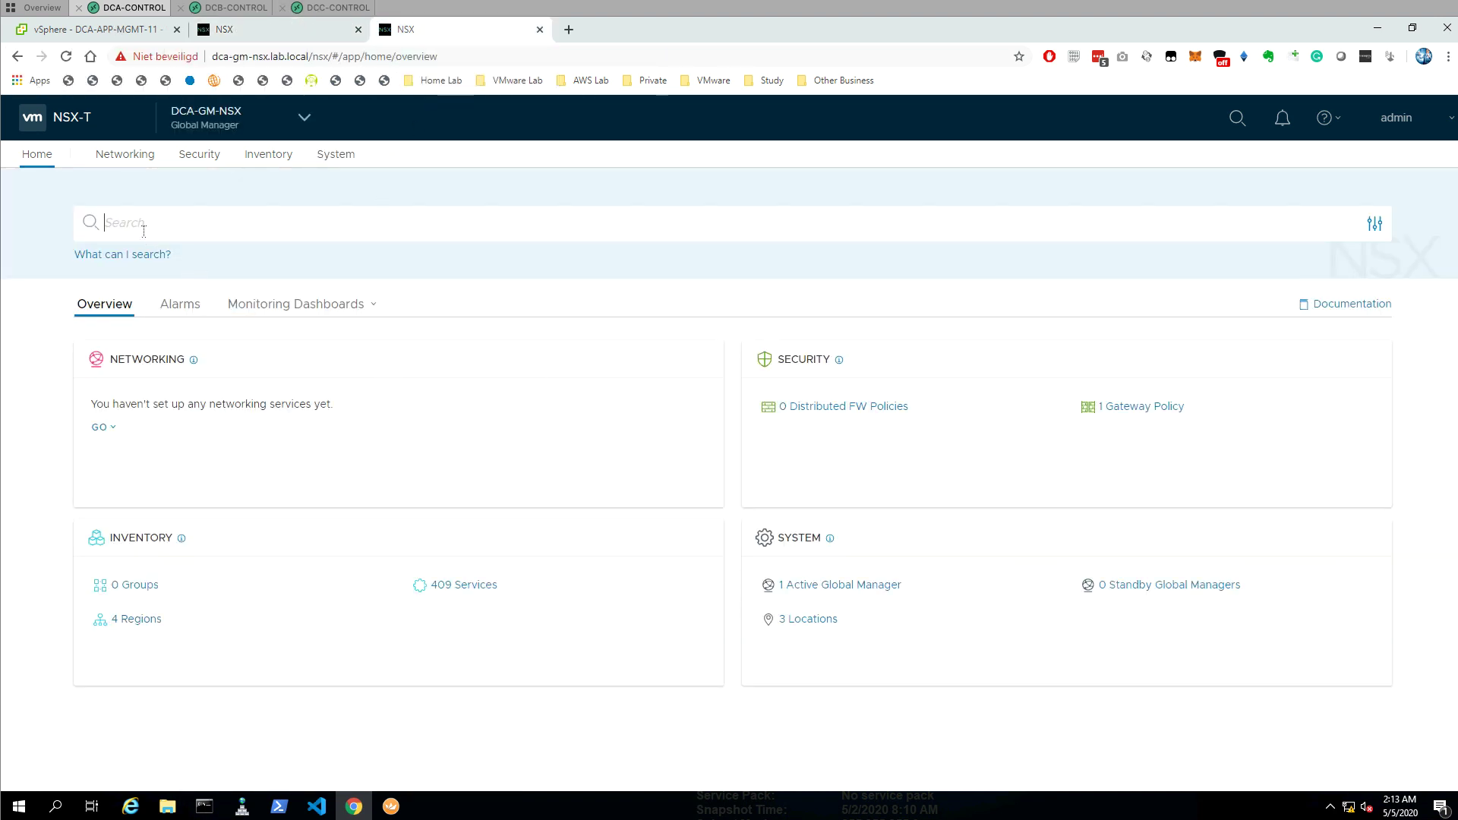
left_click(330, 156)
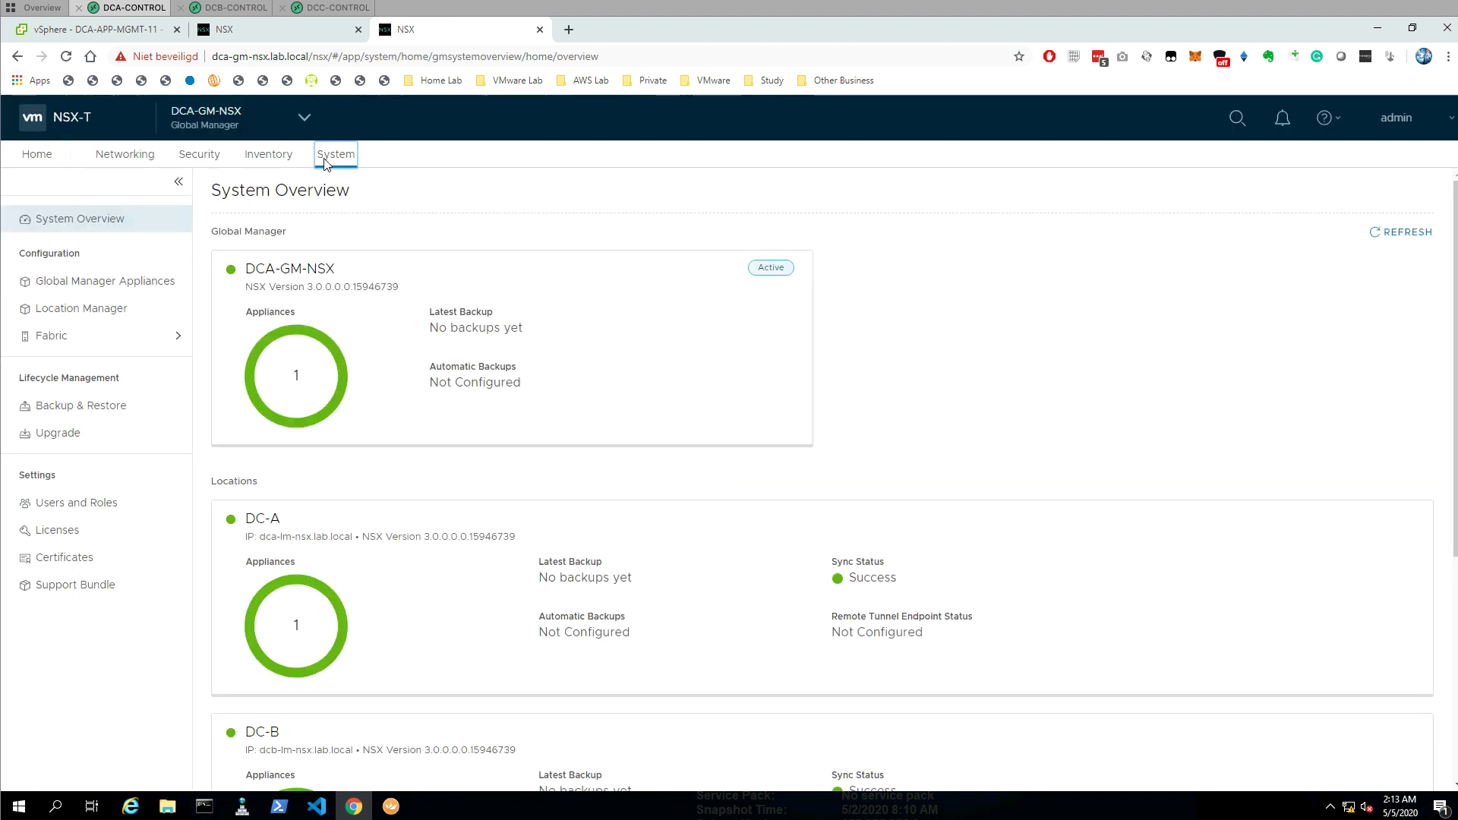
scroll(396, 339, "down", 1)
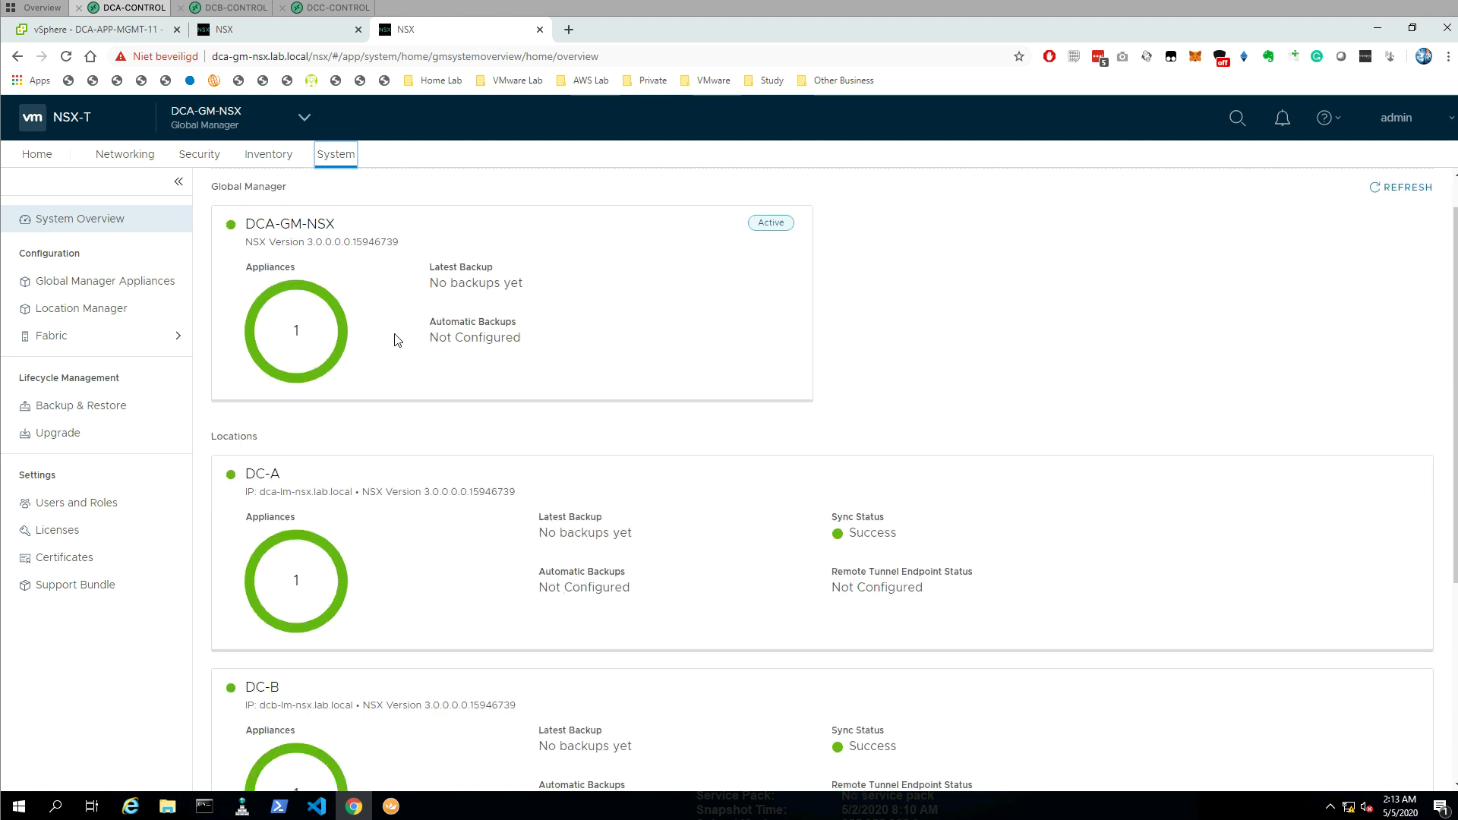
scroll(395, 339, "down", 3)
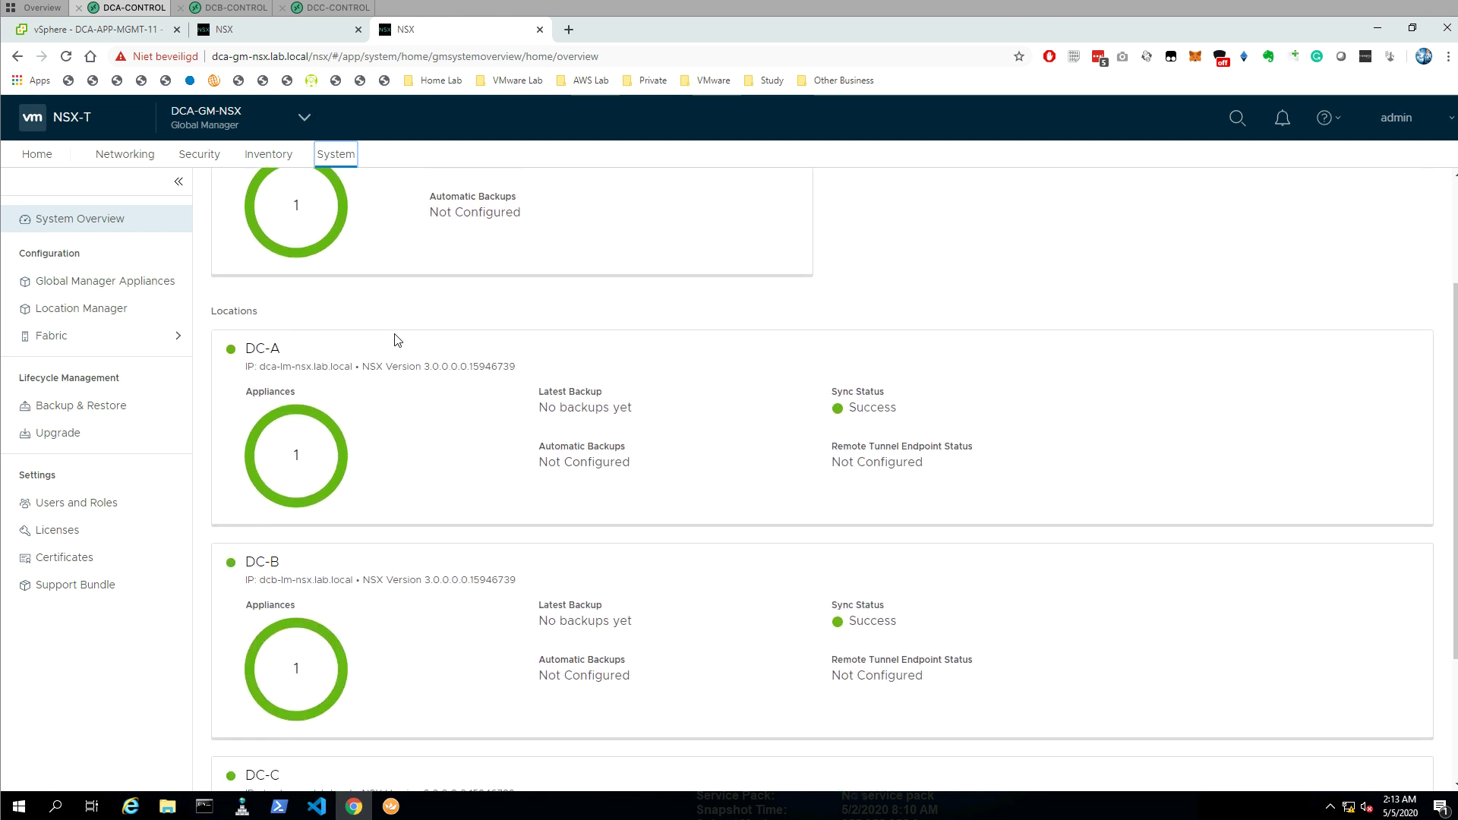
scroll(604, 402, "down", 4)
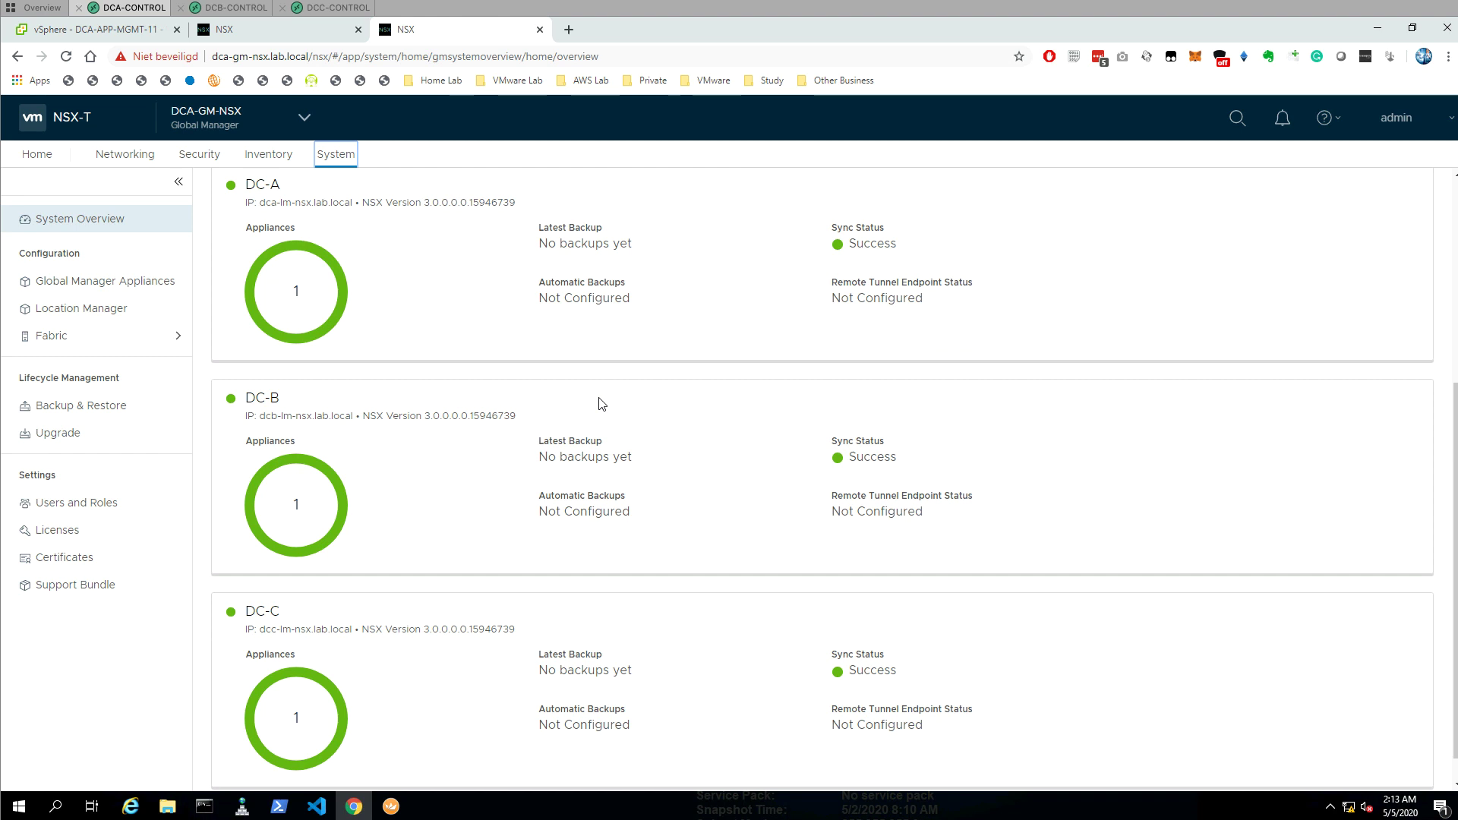
scroll(603, 403, "up", 2)
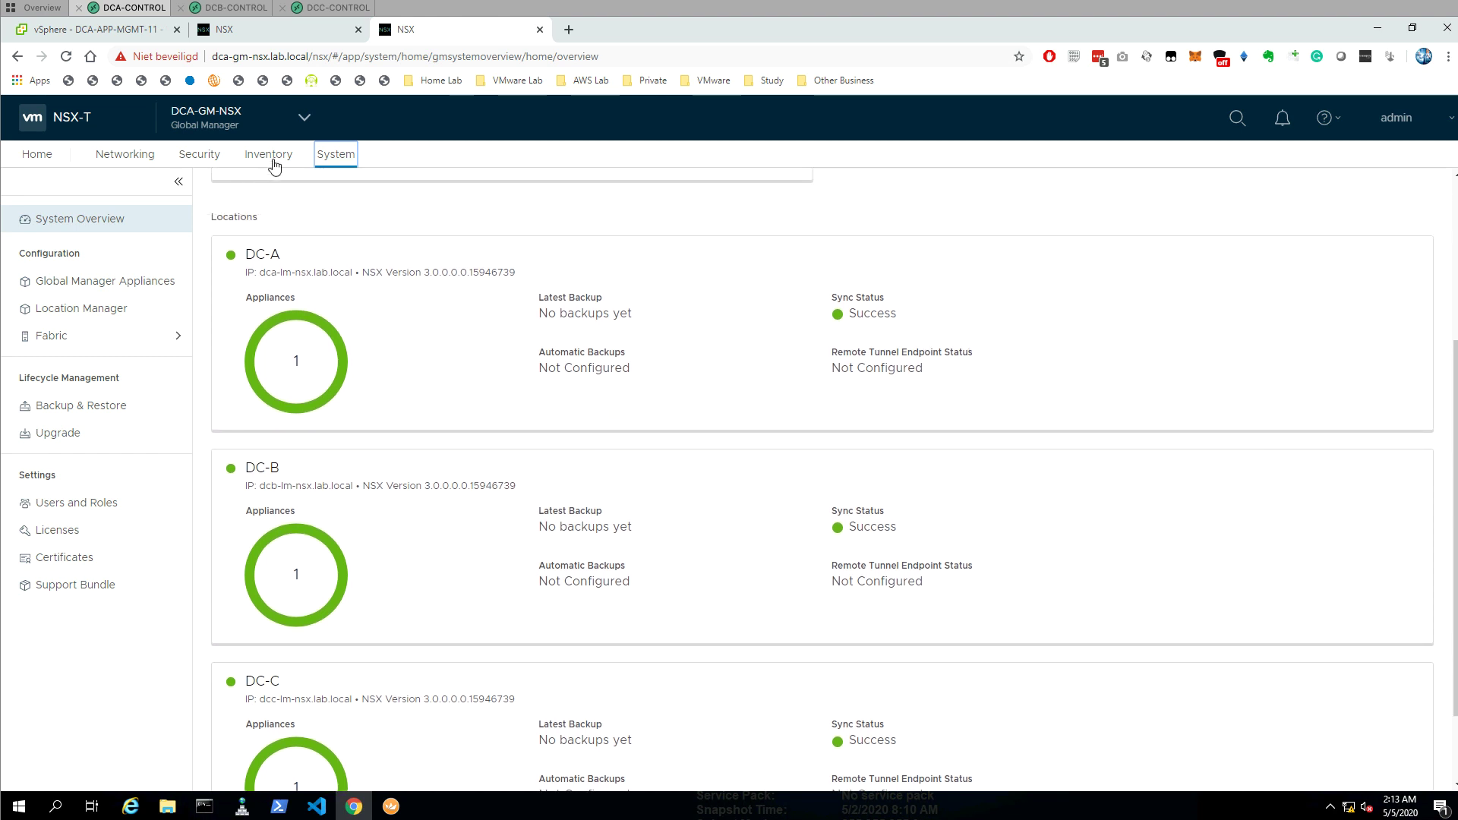
left_click(232, 7)
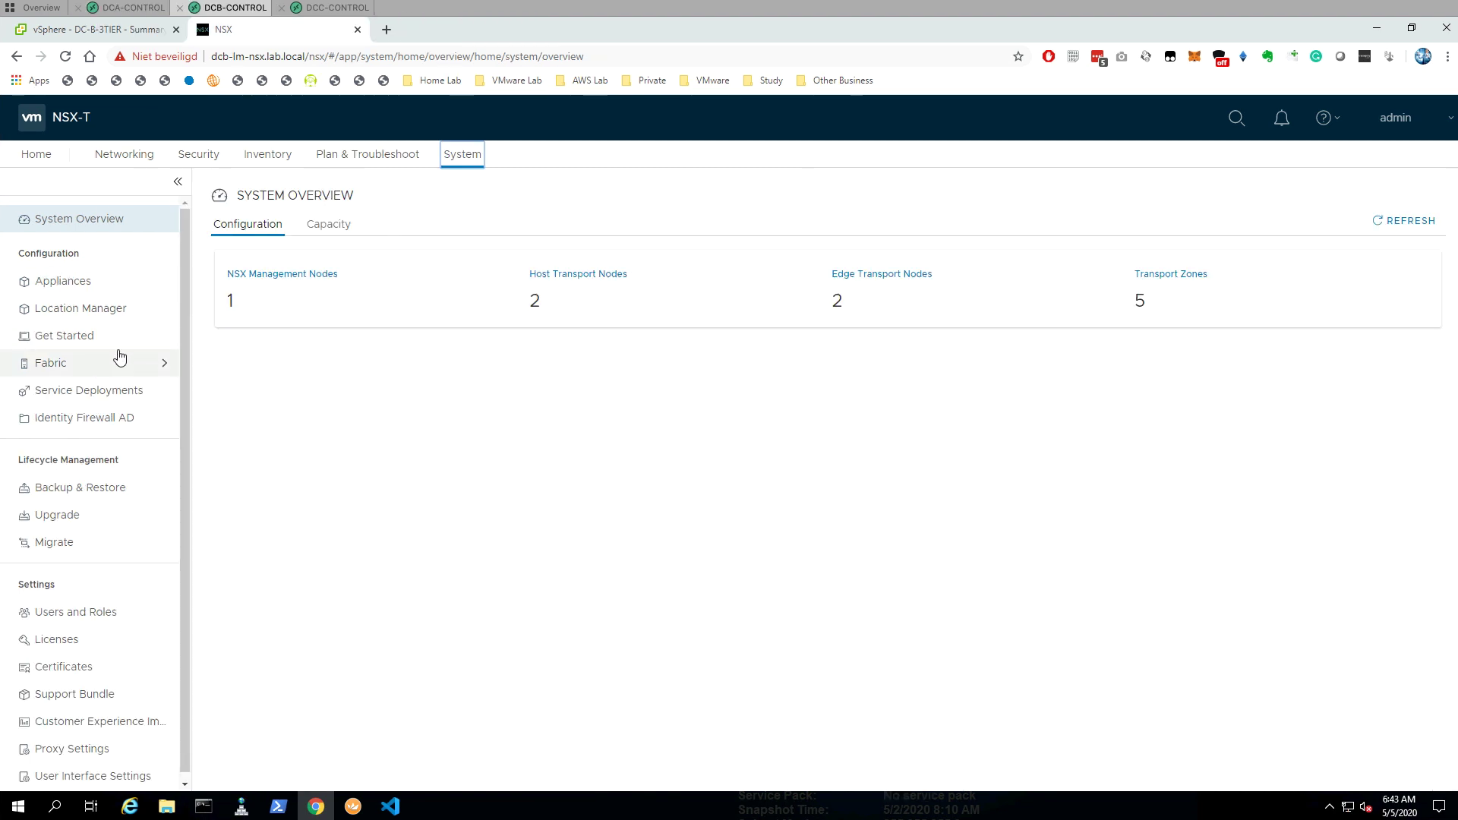
List DC-B's edge clusters under System > Fabric > Nodes and select DCB-EC-01
left_click(142, 363)
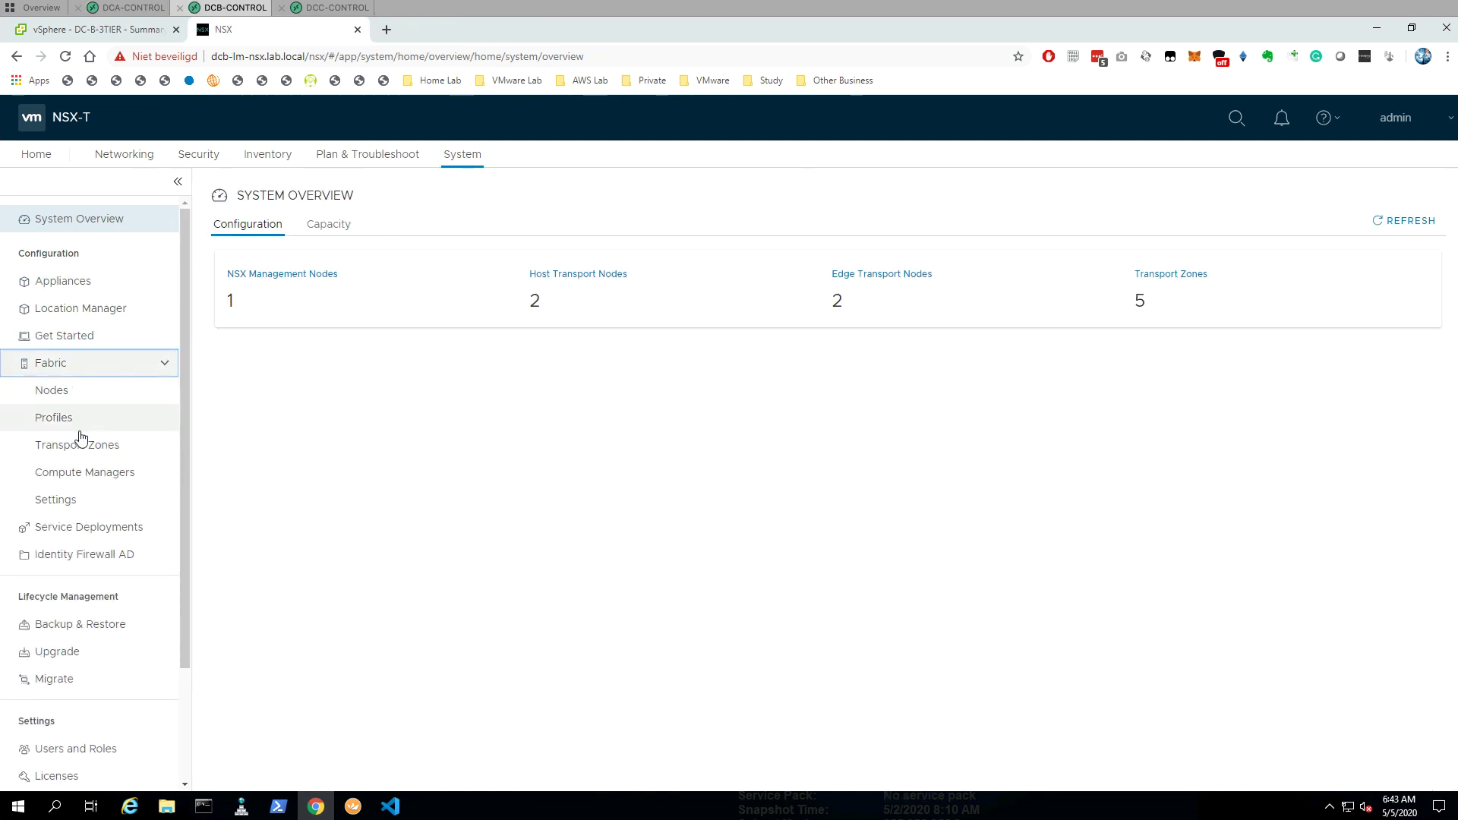
left_click(77, 396)
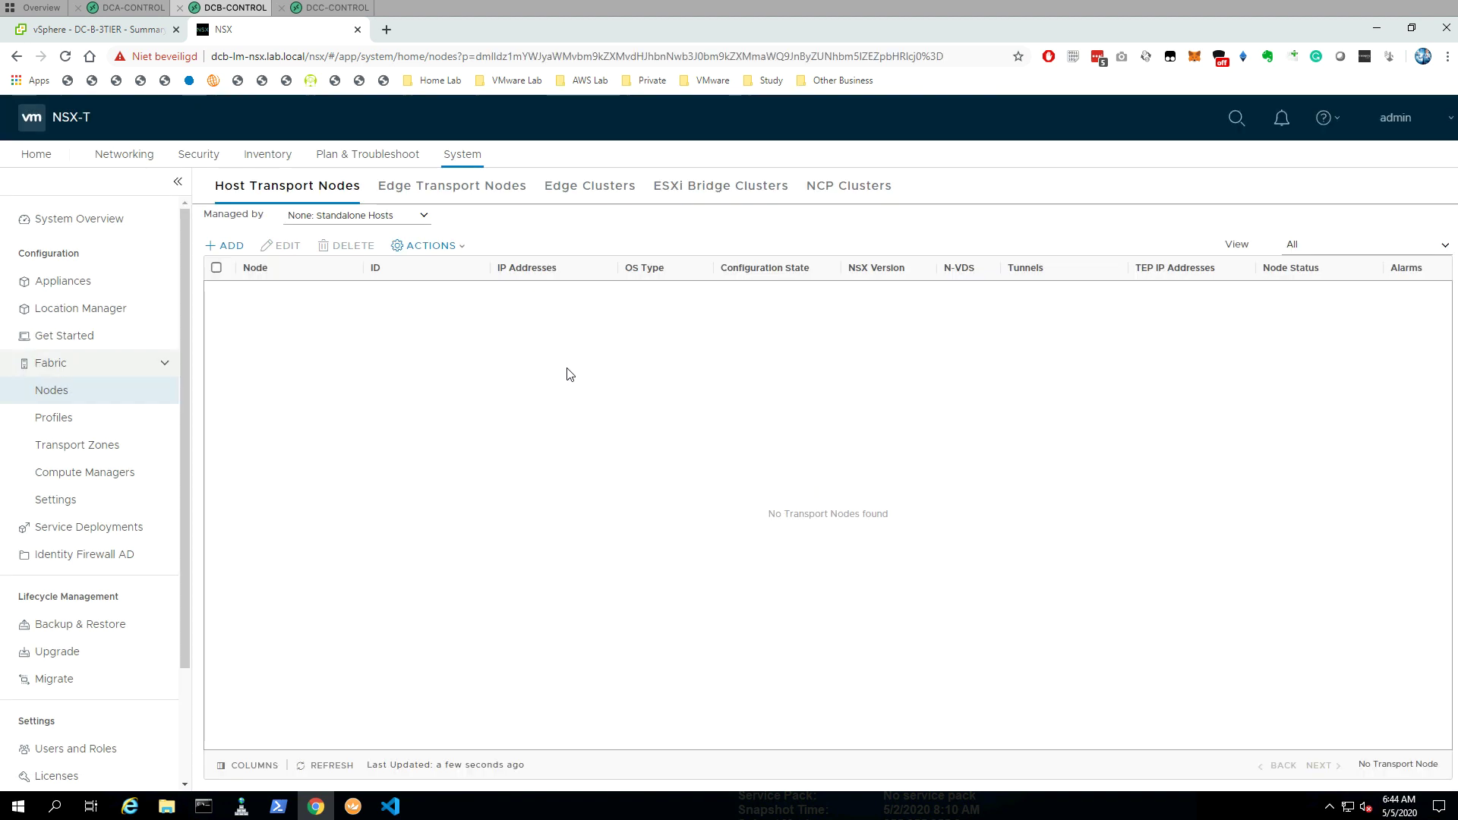
left_click(586, 186)
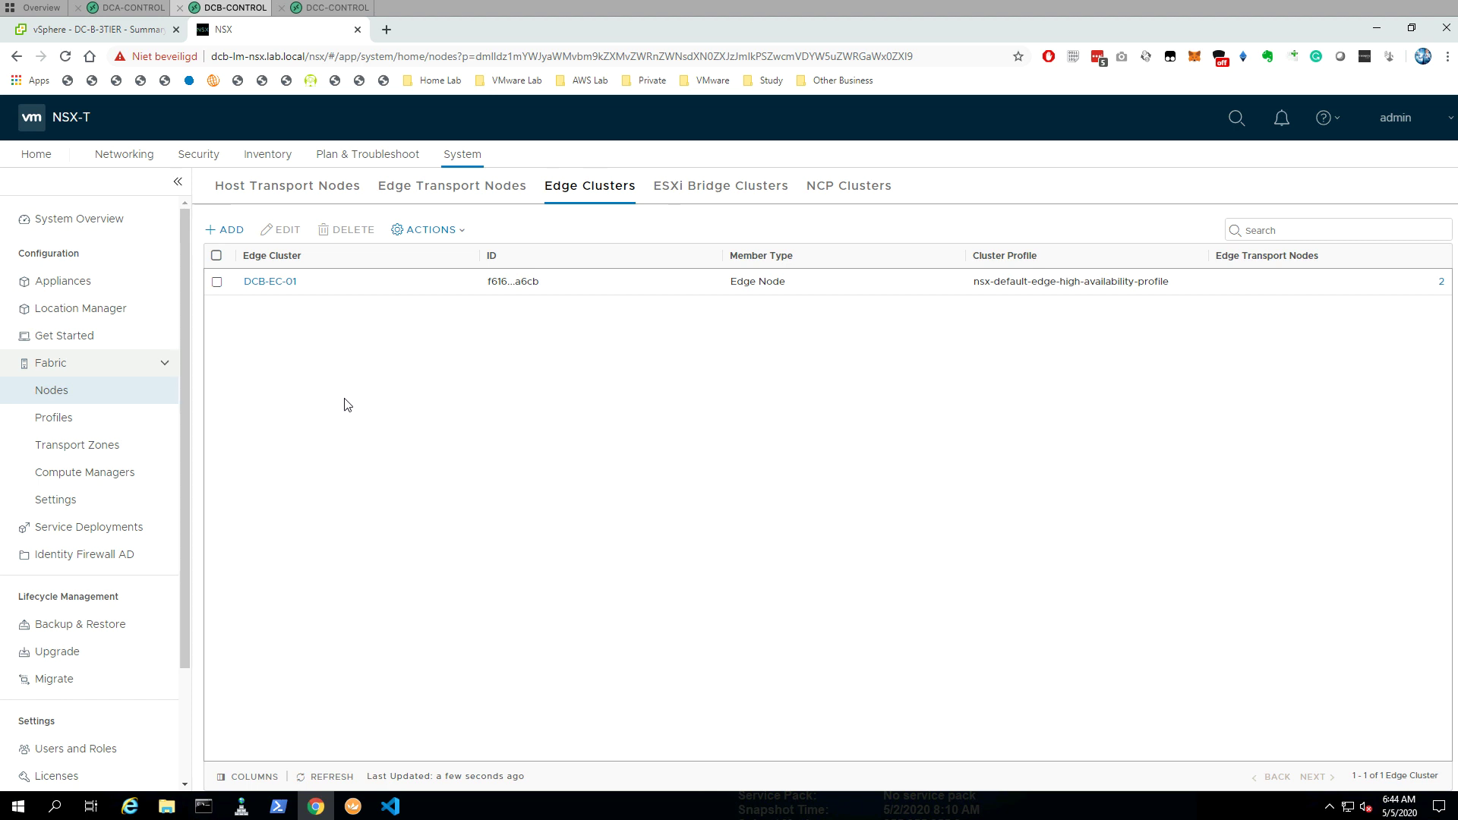
left_click(276, 287)
Remove both edge nodes from DCB-EC-01 and save the empty cluster
left_click(275, 283)
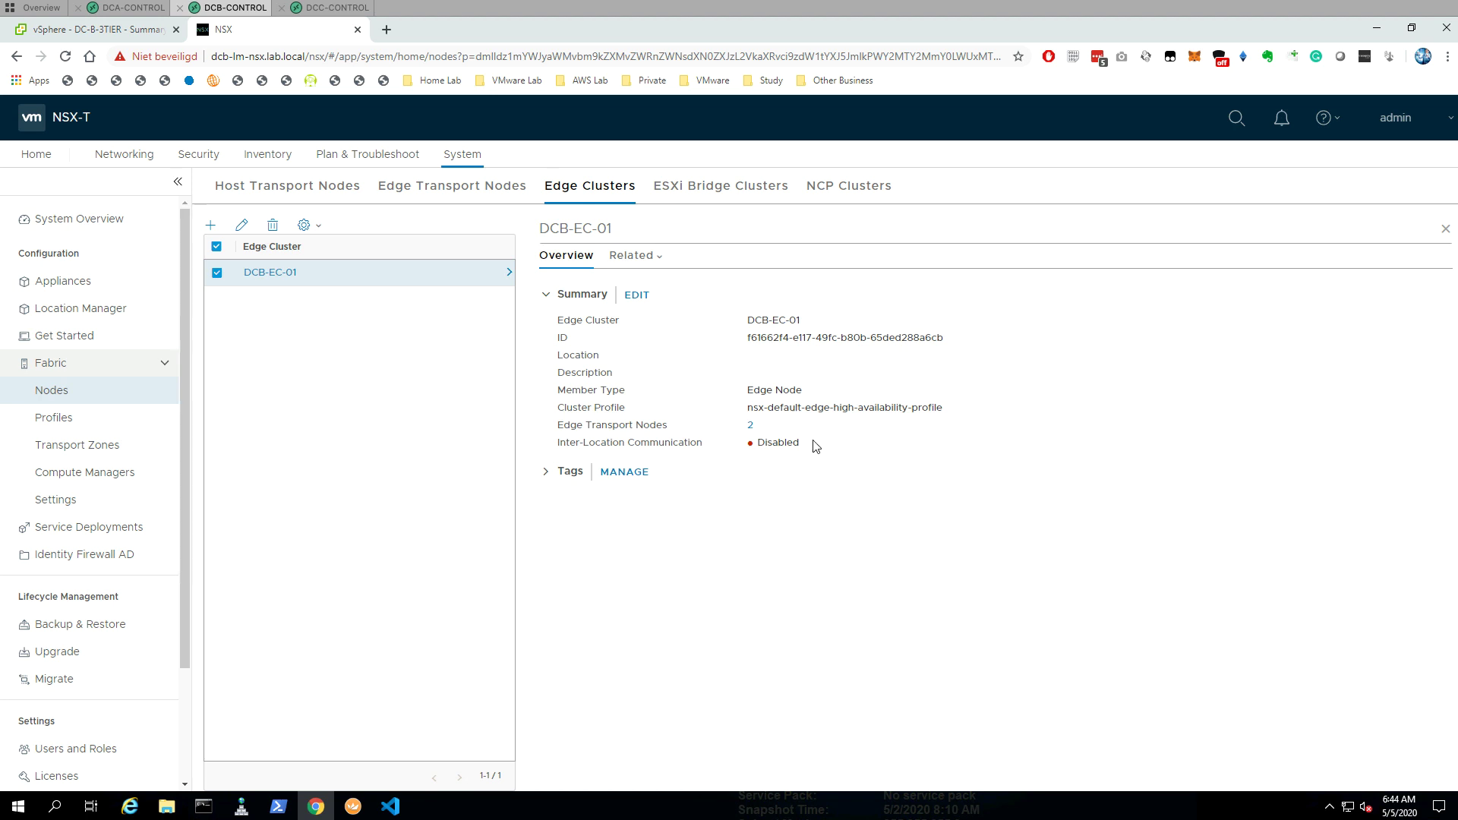
left_click(242, 228)
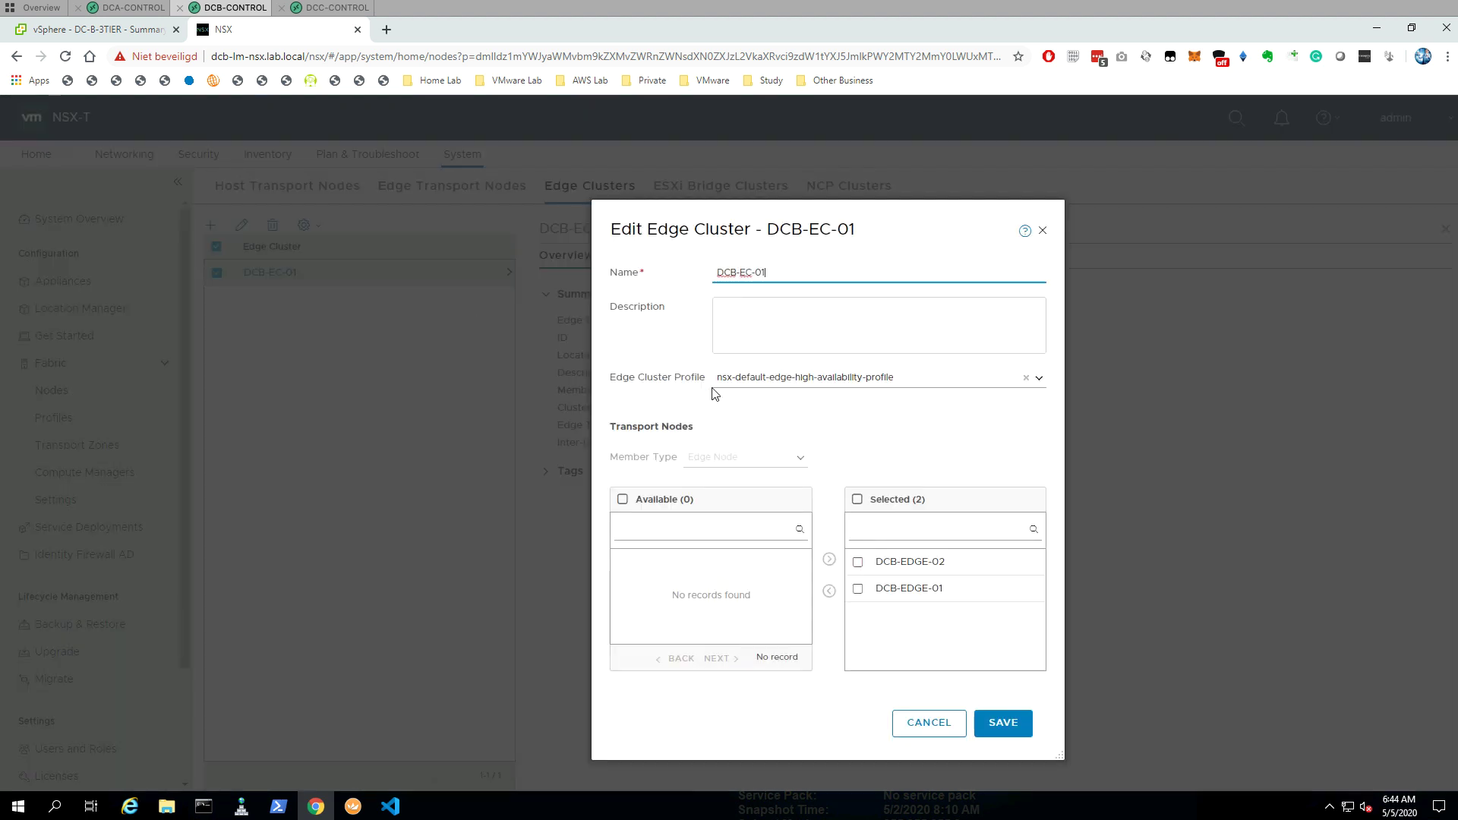
left_click(858, 500)
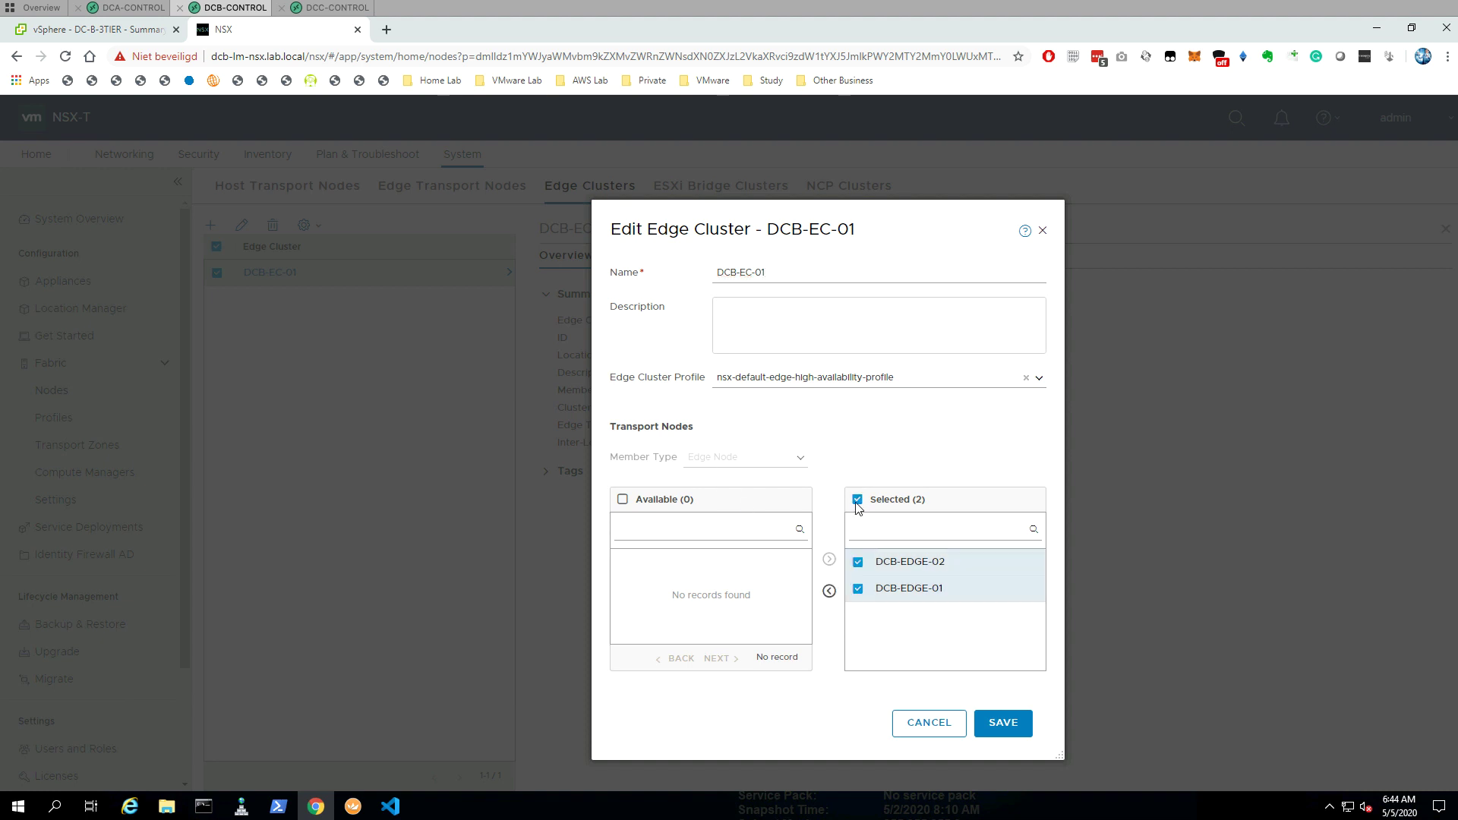
left_click(829, 591)
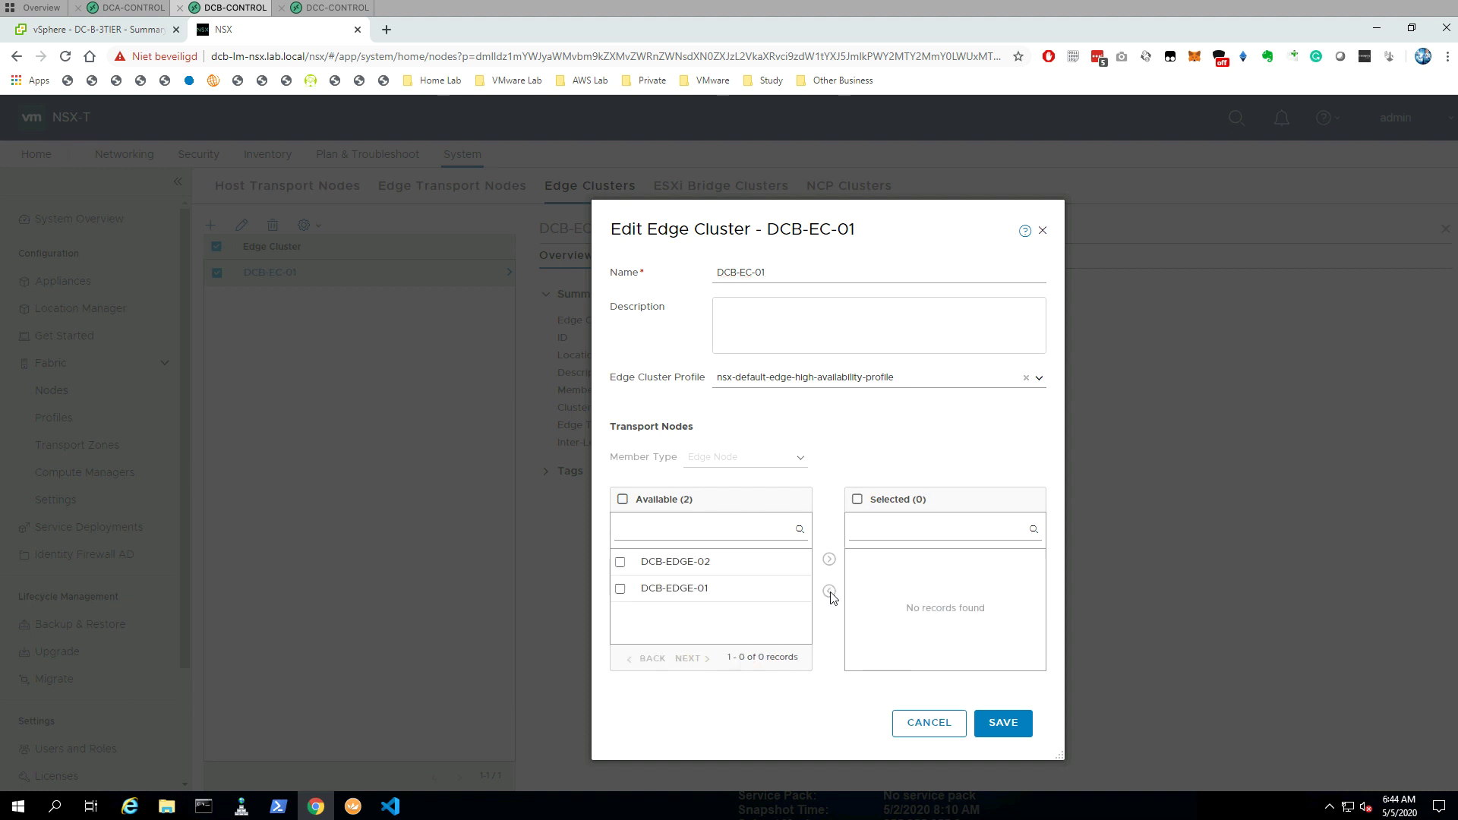
left_click(1001, 722)
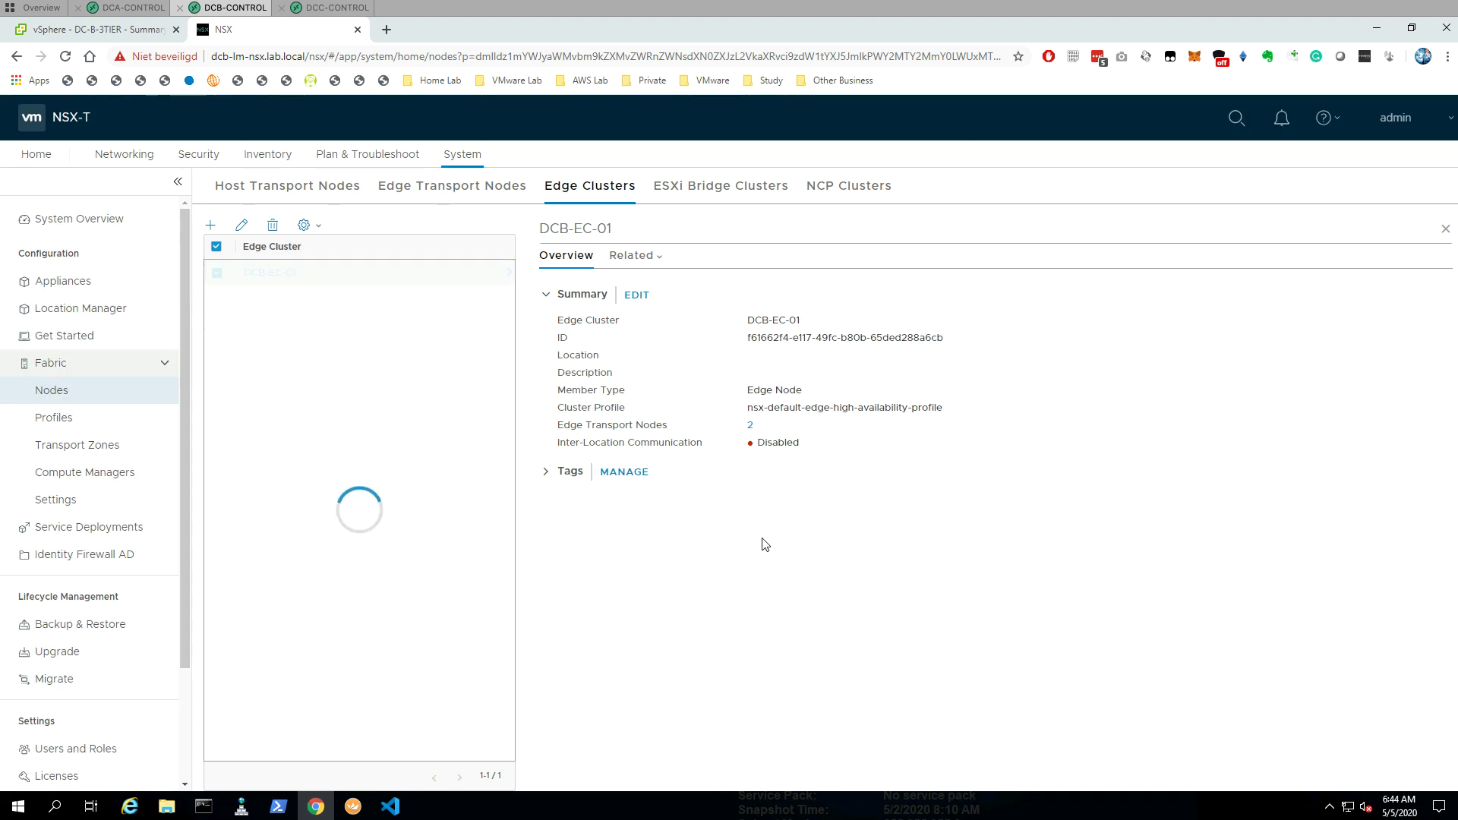
Add both edge nodes back to DCB-EC-01 and save, enabling inter-location communication
left_click(241, 227)
left_click(623, 499)
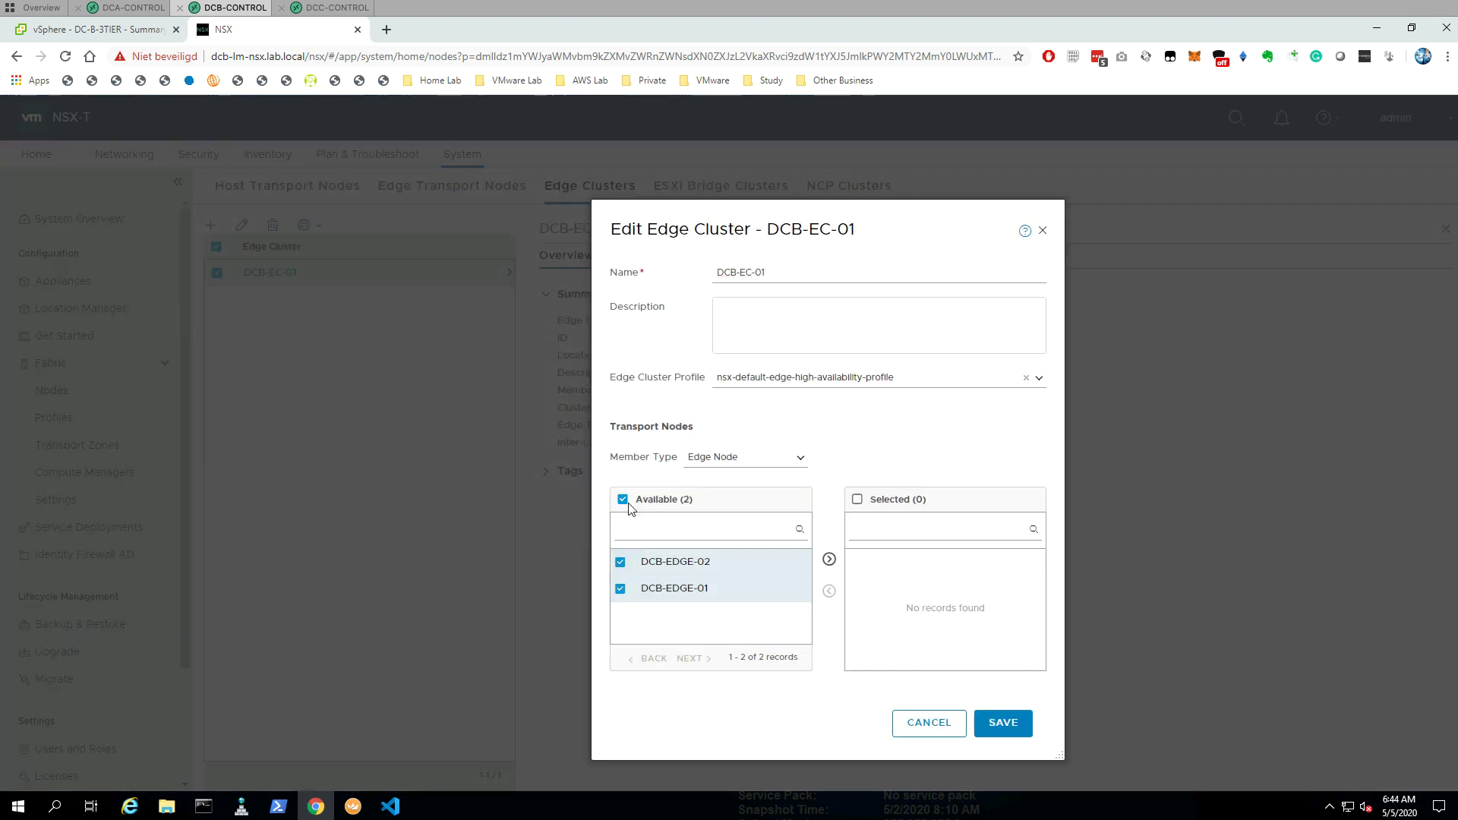
left_click(830, 561)
left_click(1017, 723)
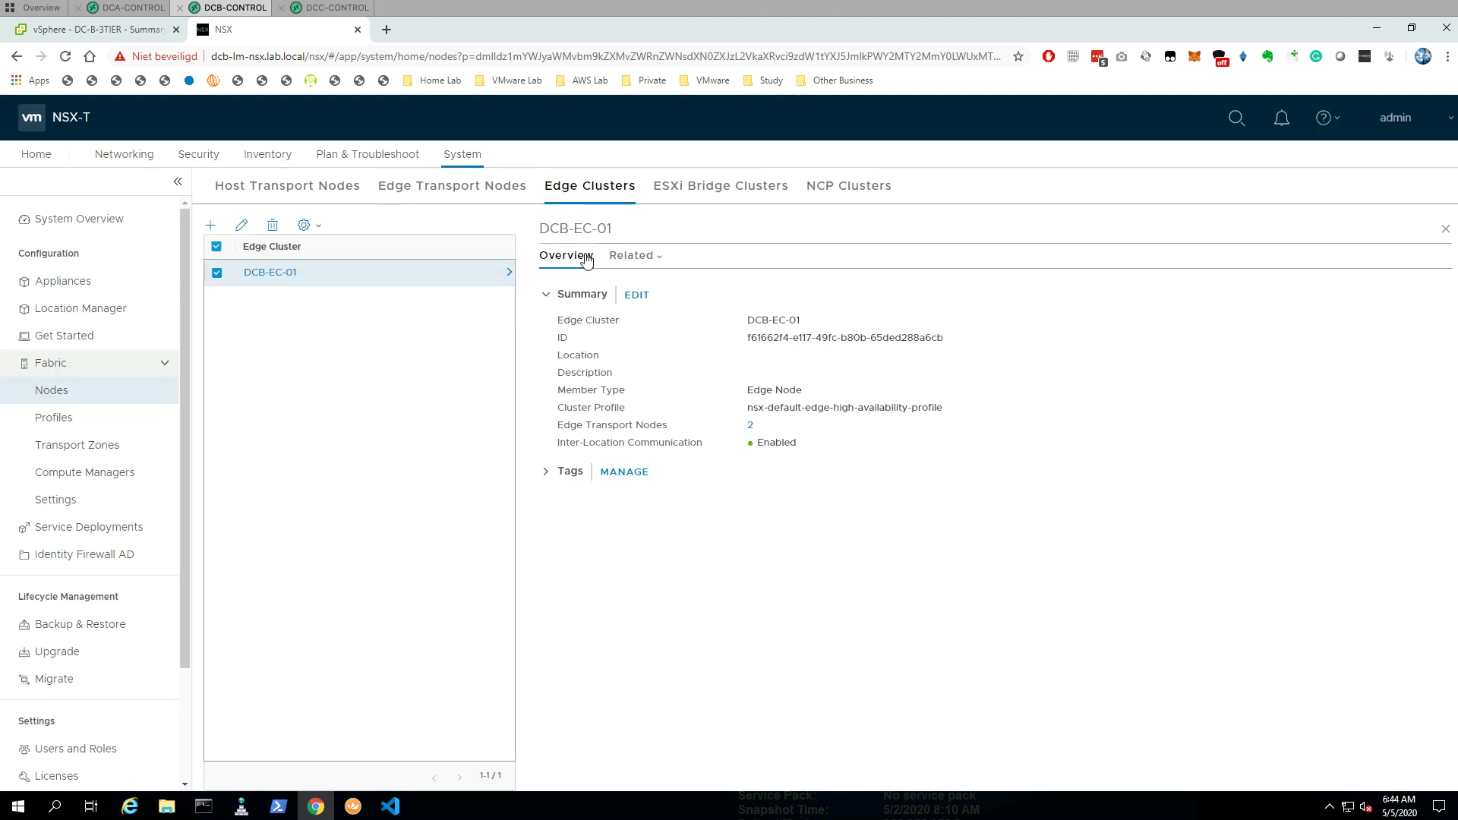
left_click(319, 9)
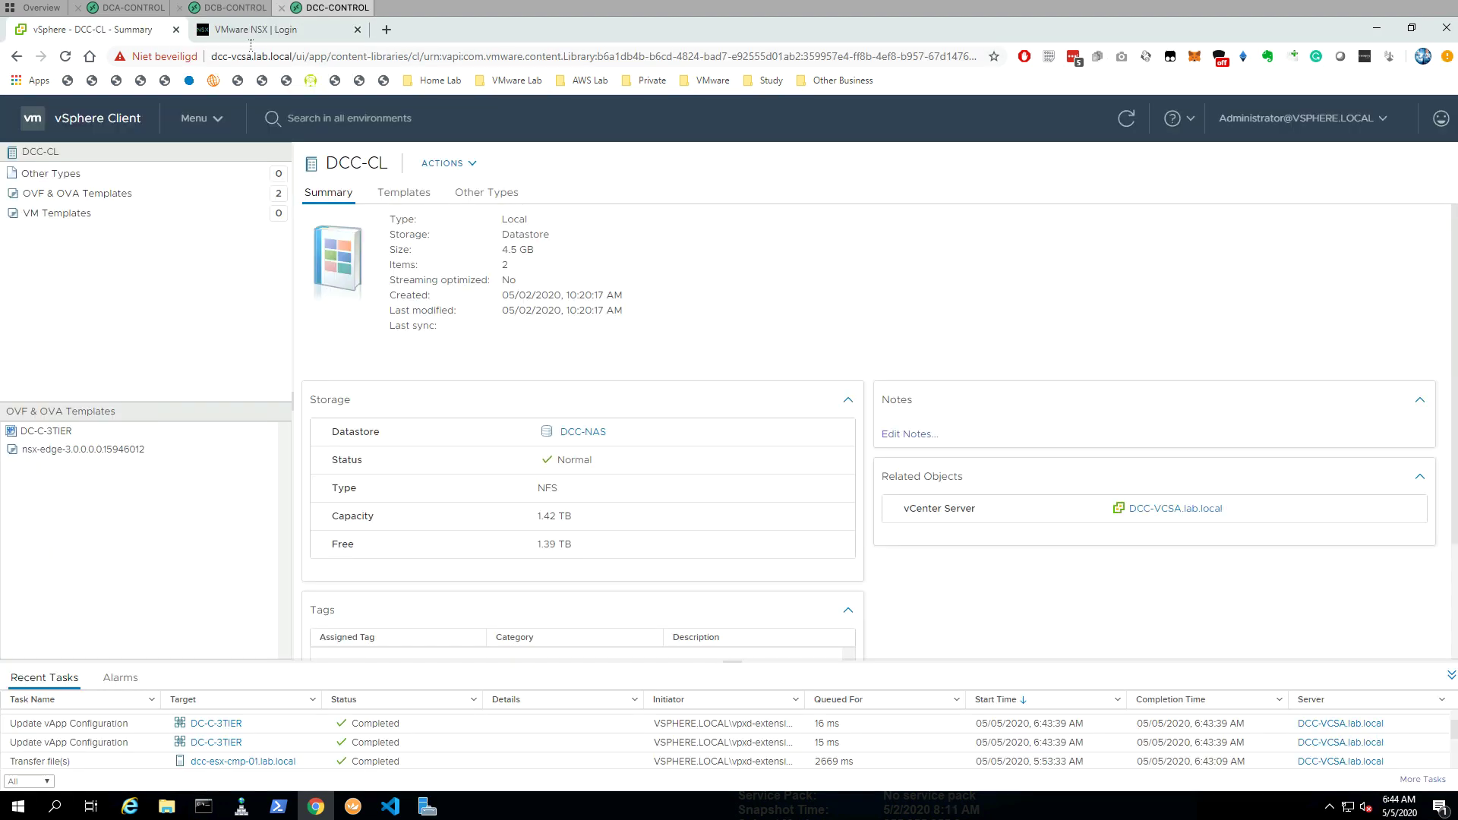
Log in to DC-C's NSX Manager, clear the open alarm, and go to System > Fabric > Nodes
left_click(289, 34)
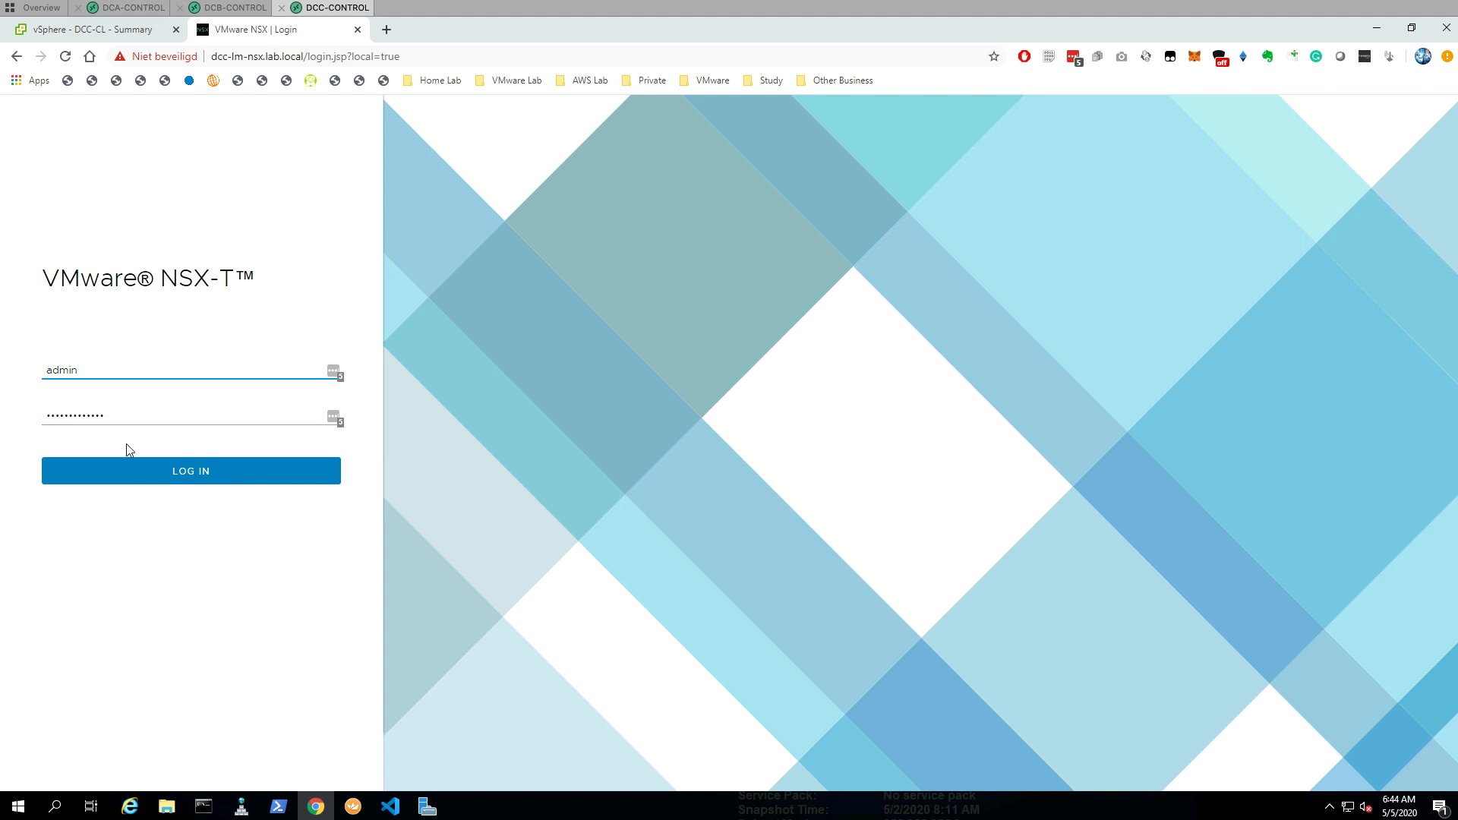
left_click(136, 469)
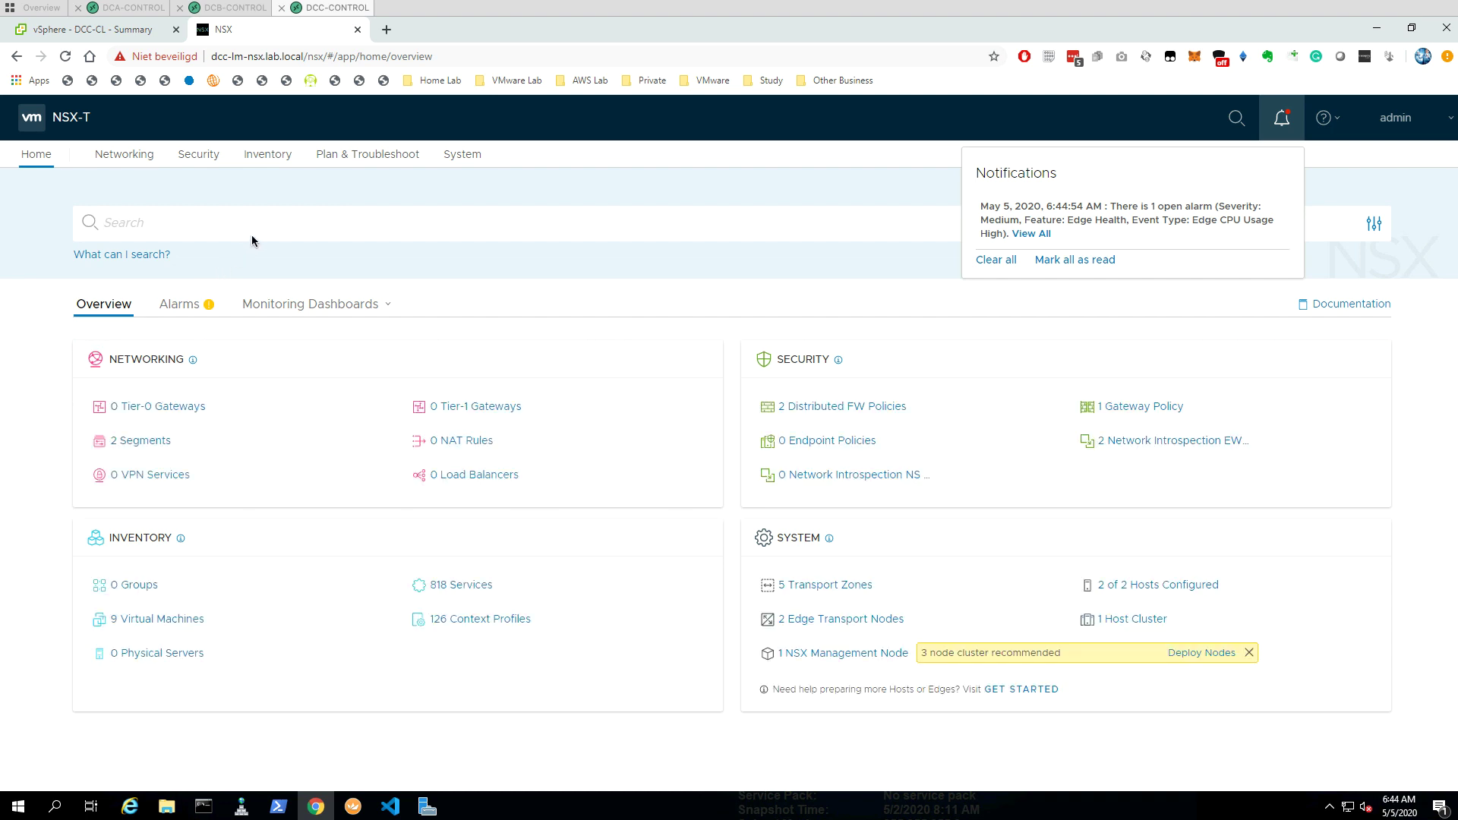
left_click(994, 261)
left_click(468, 158)
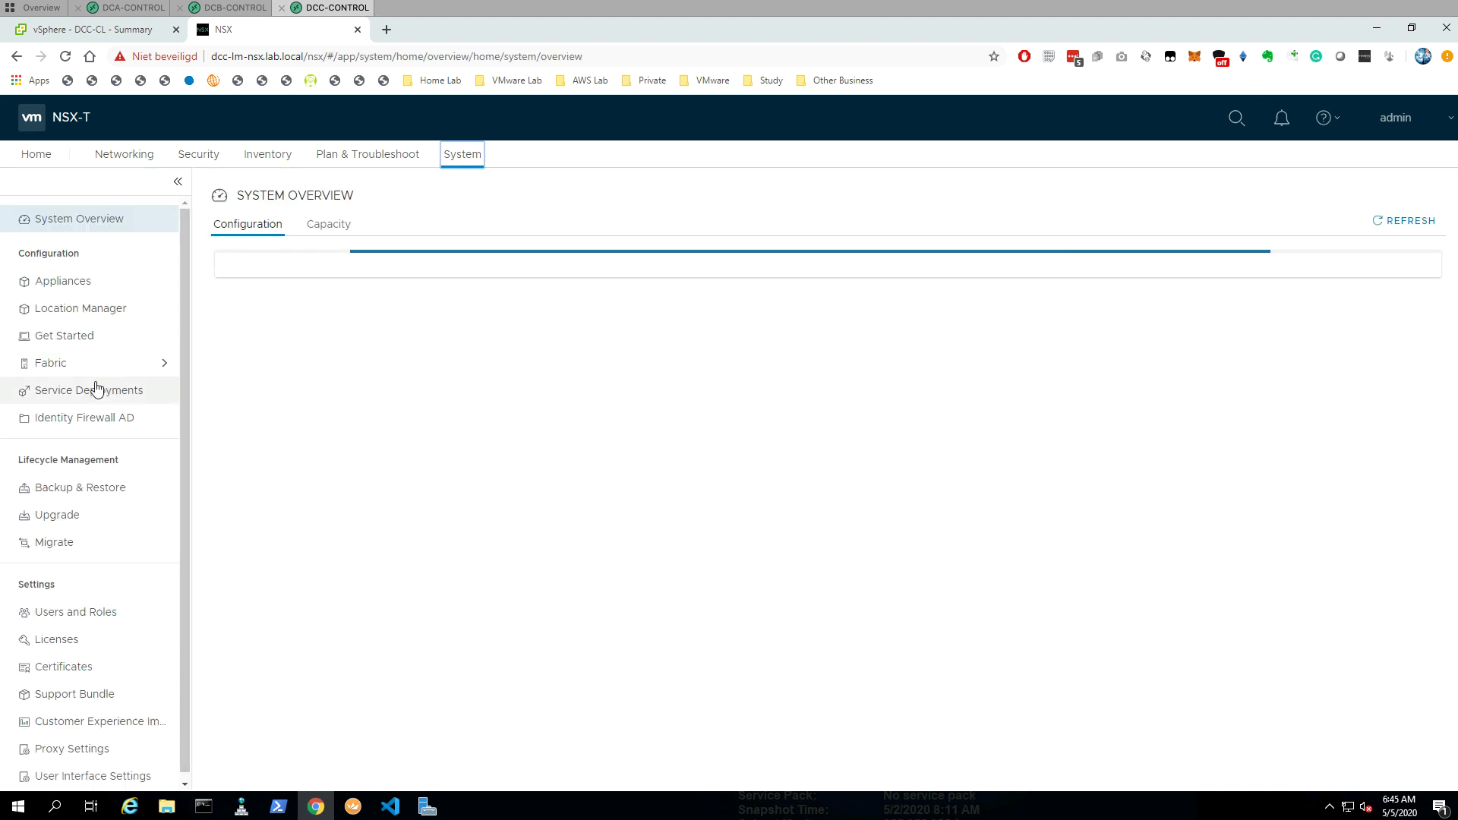
left_click(102, 364)
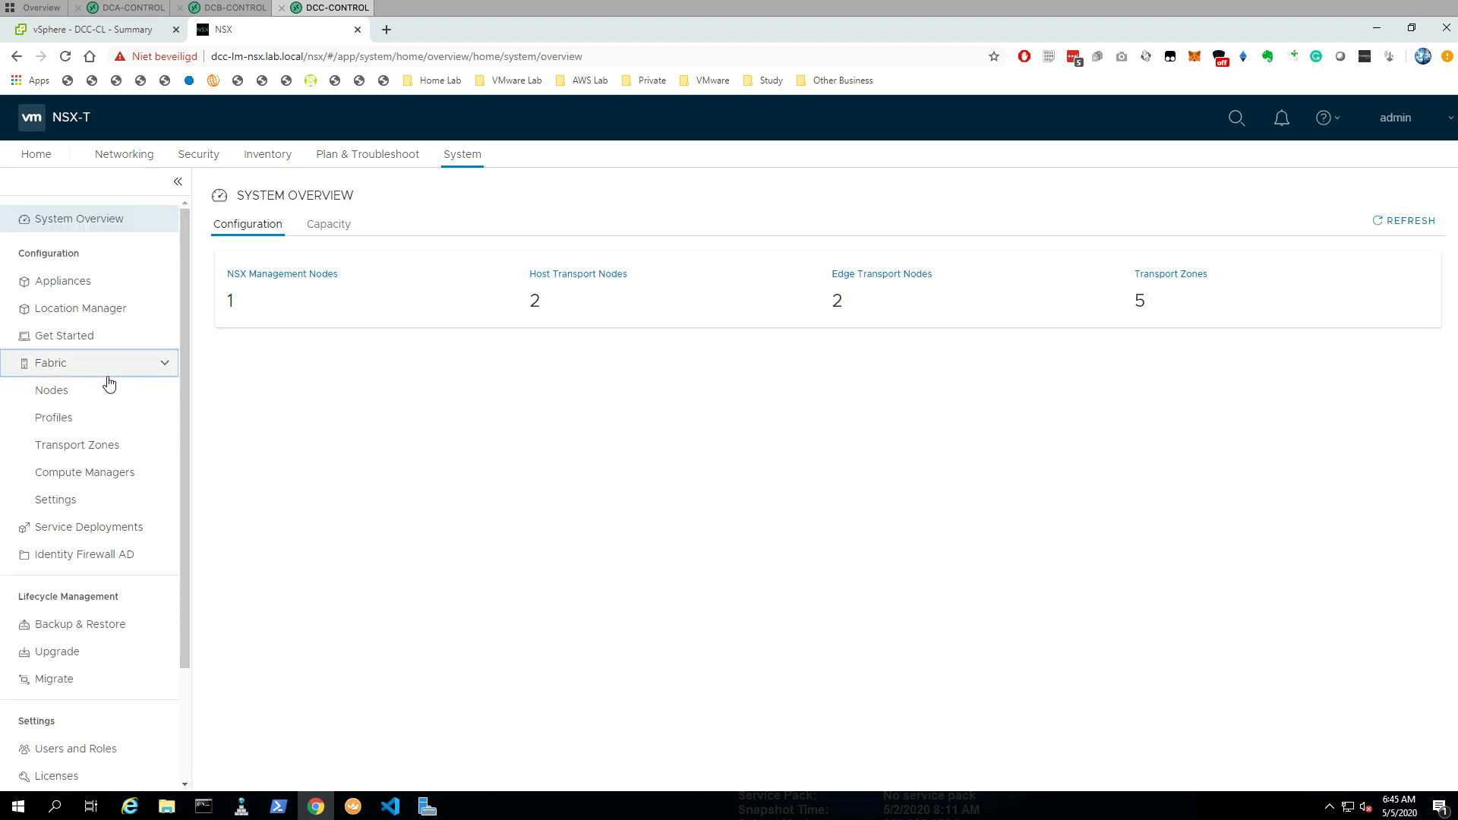
left_click(81, 392)
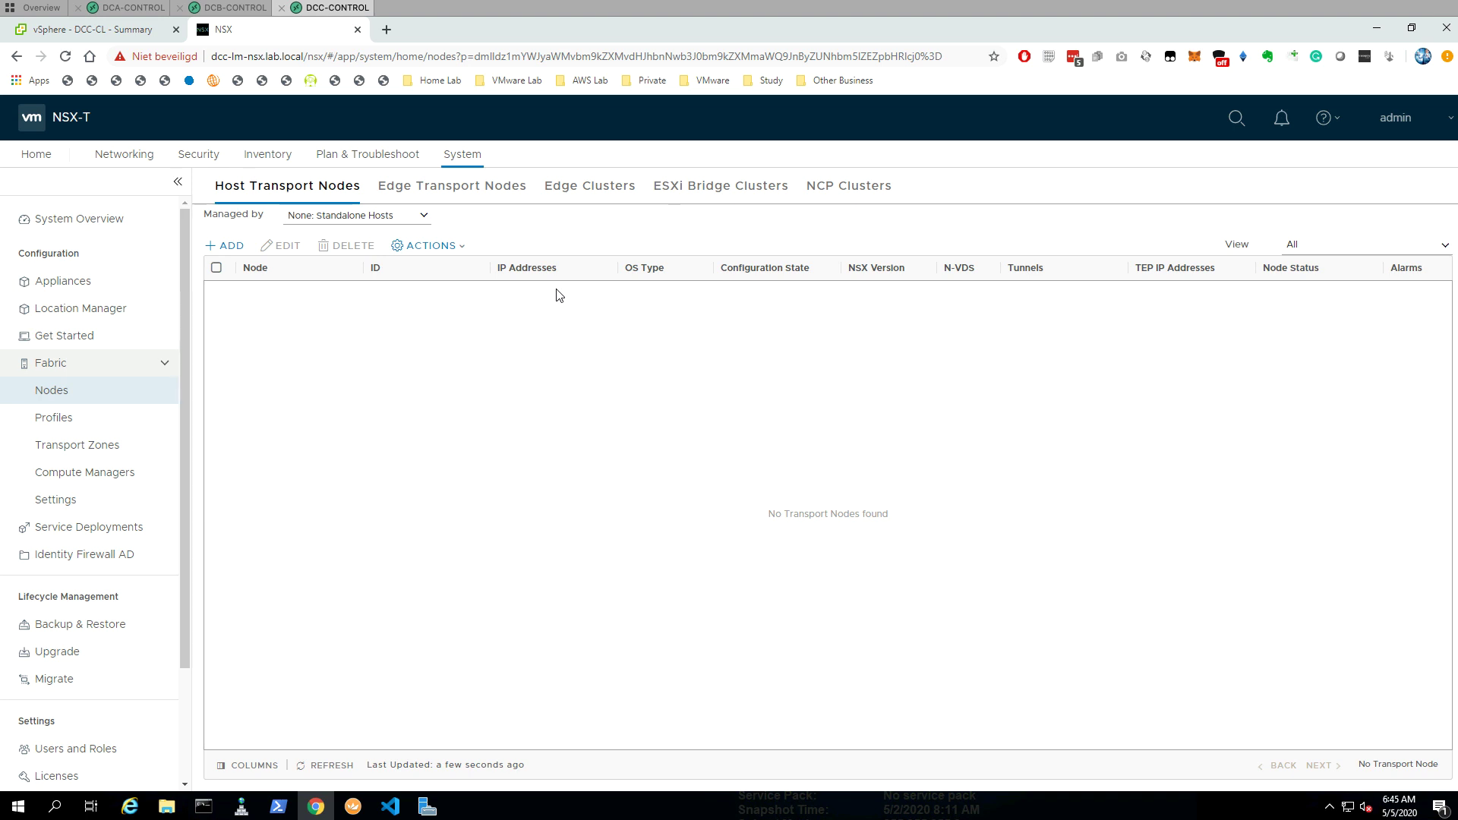
Open DCC-EC-01 from the Edge Clusters list, remove both edge nodes, and save
left_click(601, 192)
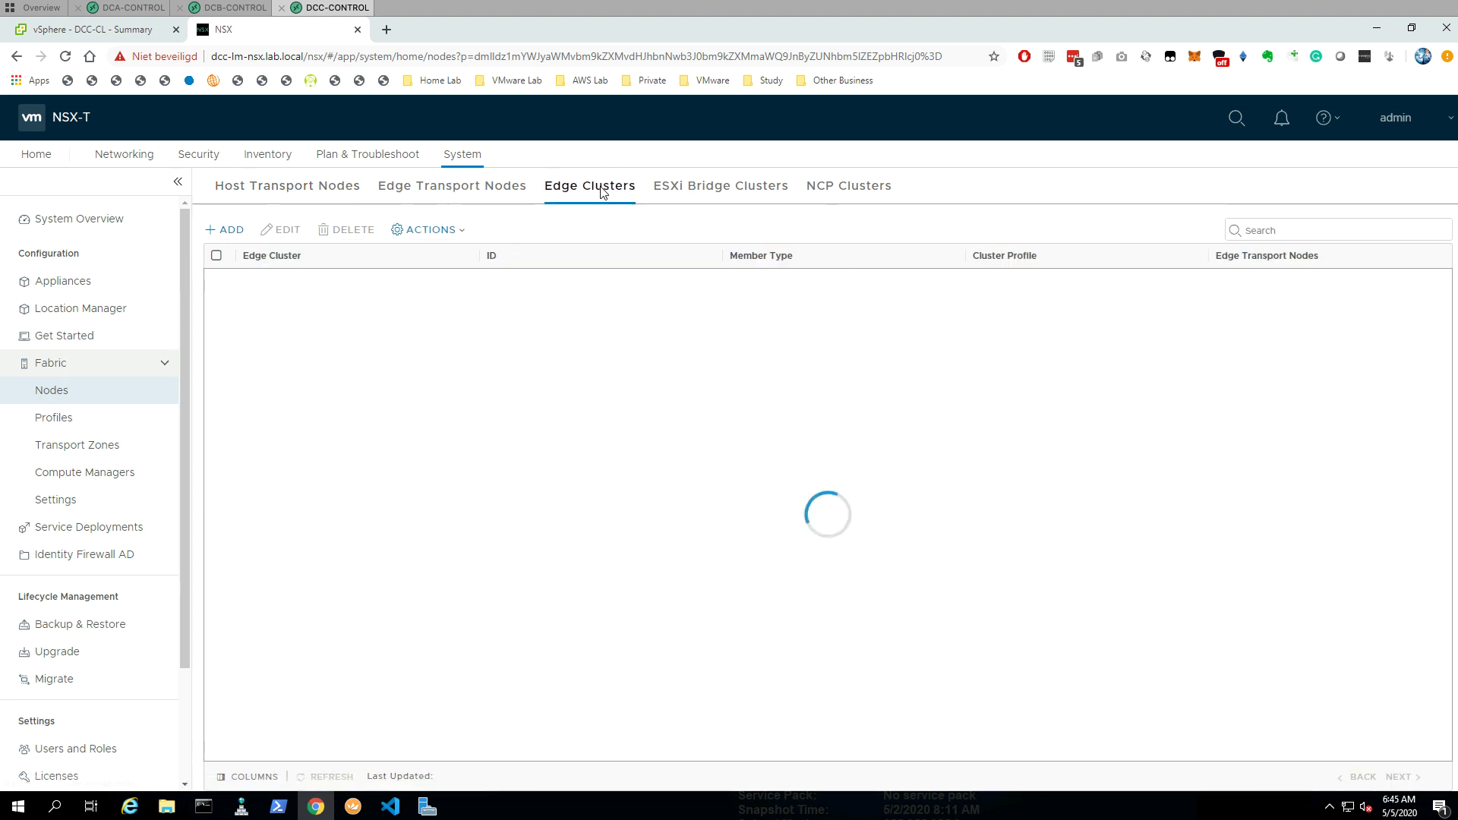
left_click(278, 282)
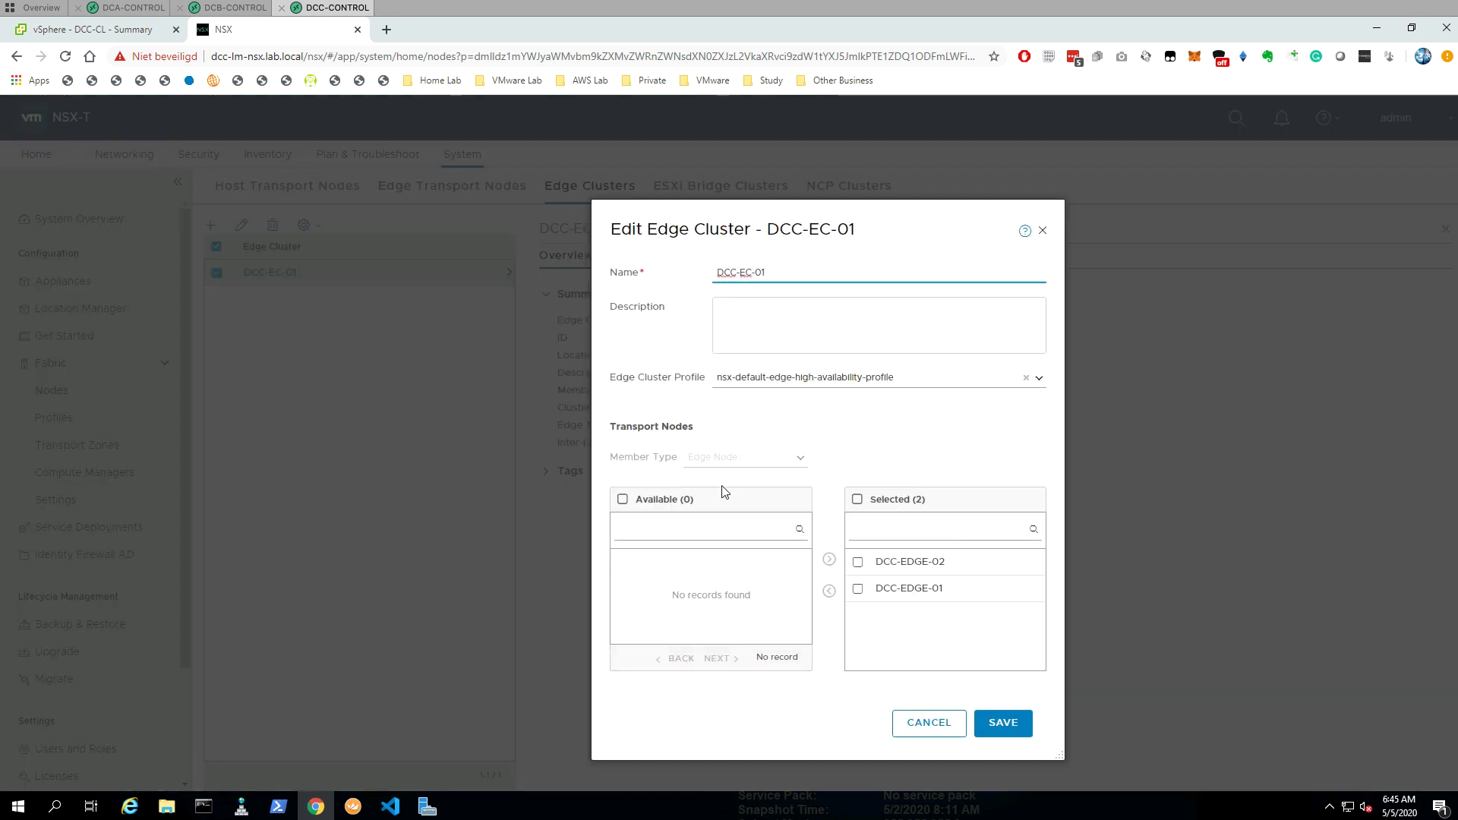
left_click(857, 500)
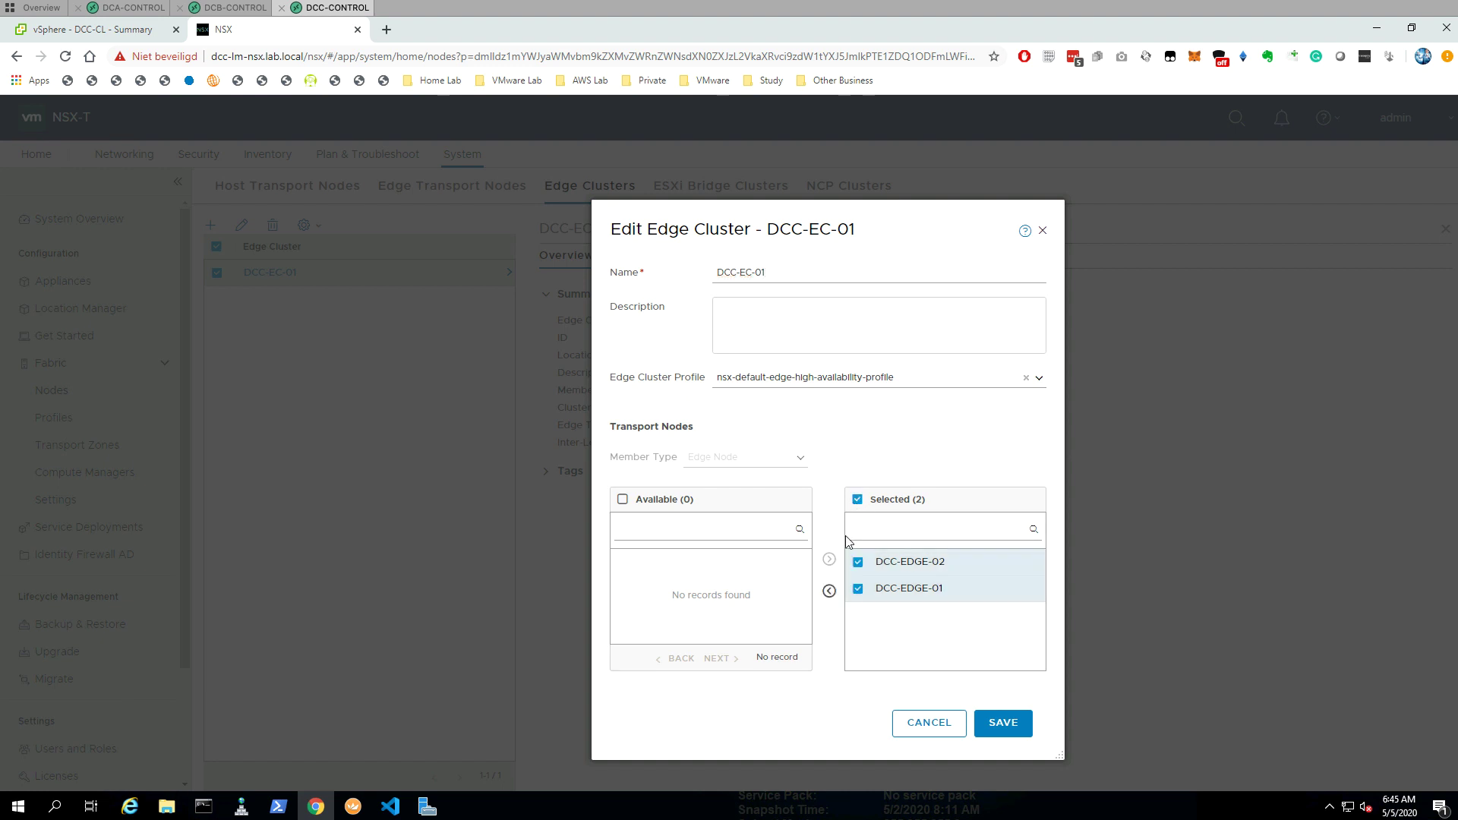
left_click(828, 591)
left_click(1001, 722)
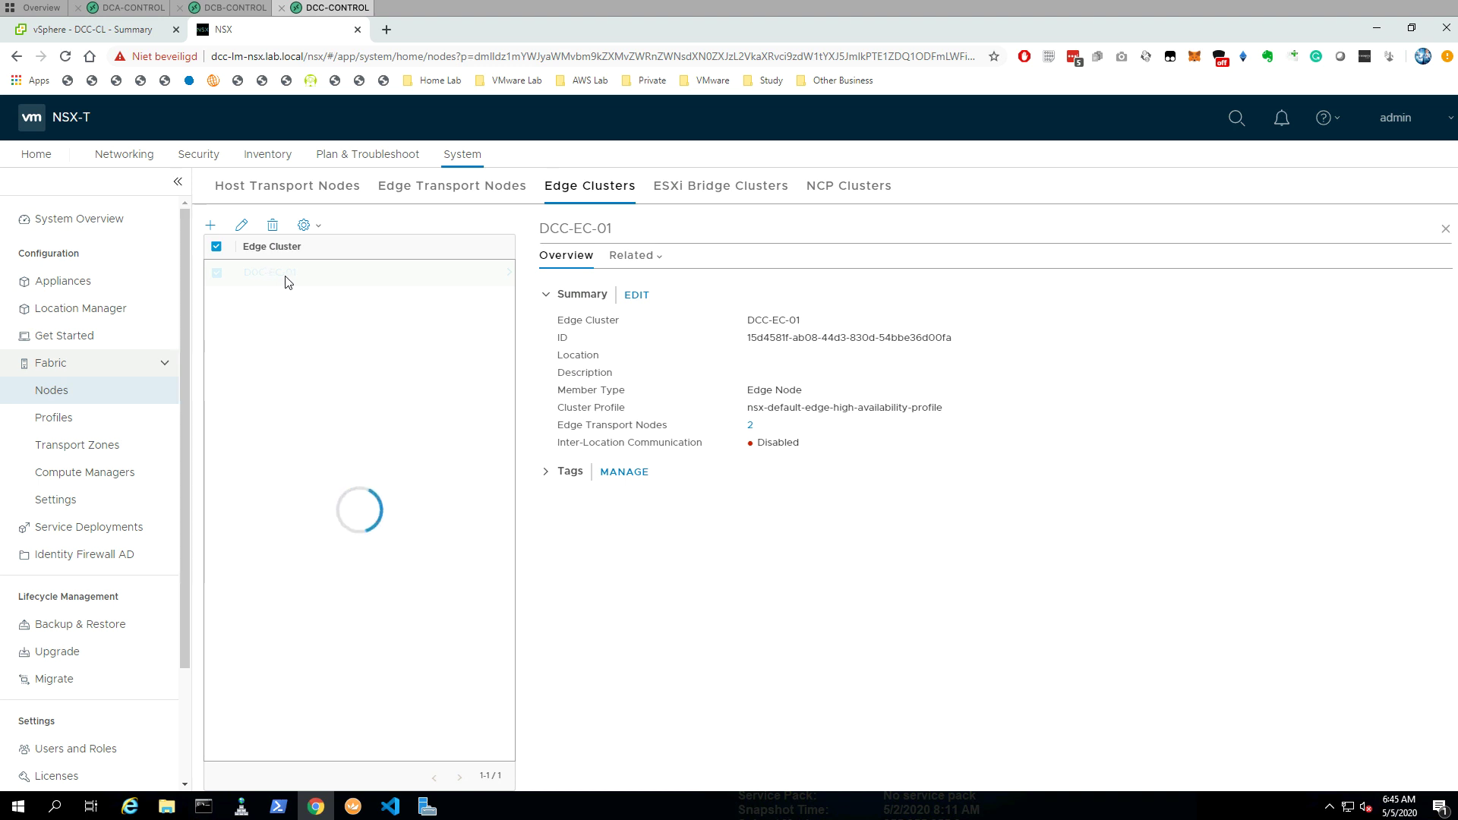
Add both DCC edge nodes back to DCC-EC-01 and save, enabling inter-location communication
left_click(242, 227)
left_click(623, 501)
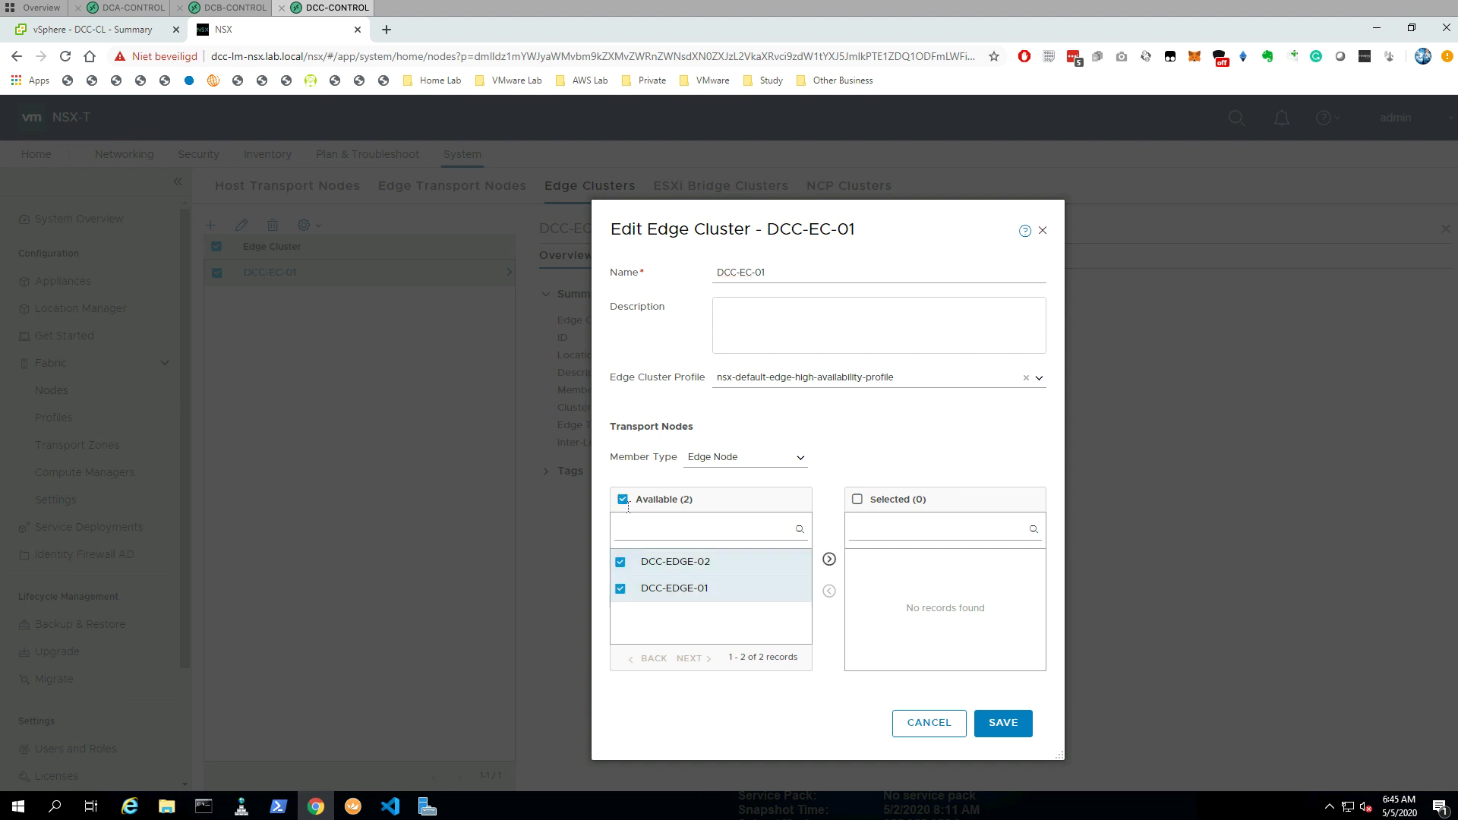
left_click(830, 562)
left_click(995, 726)
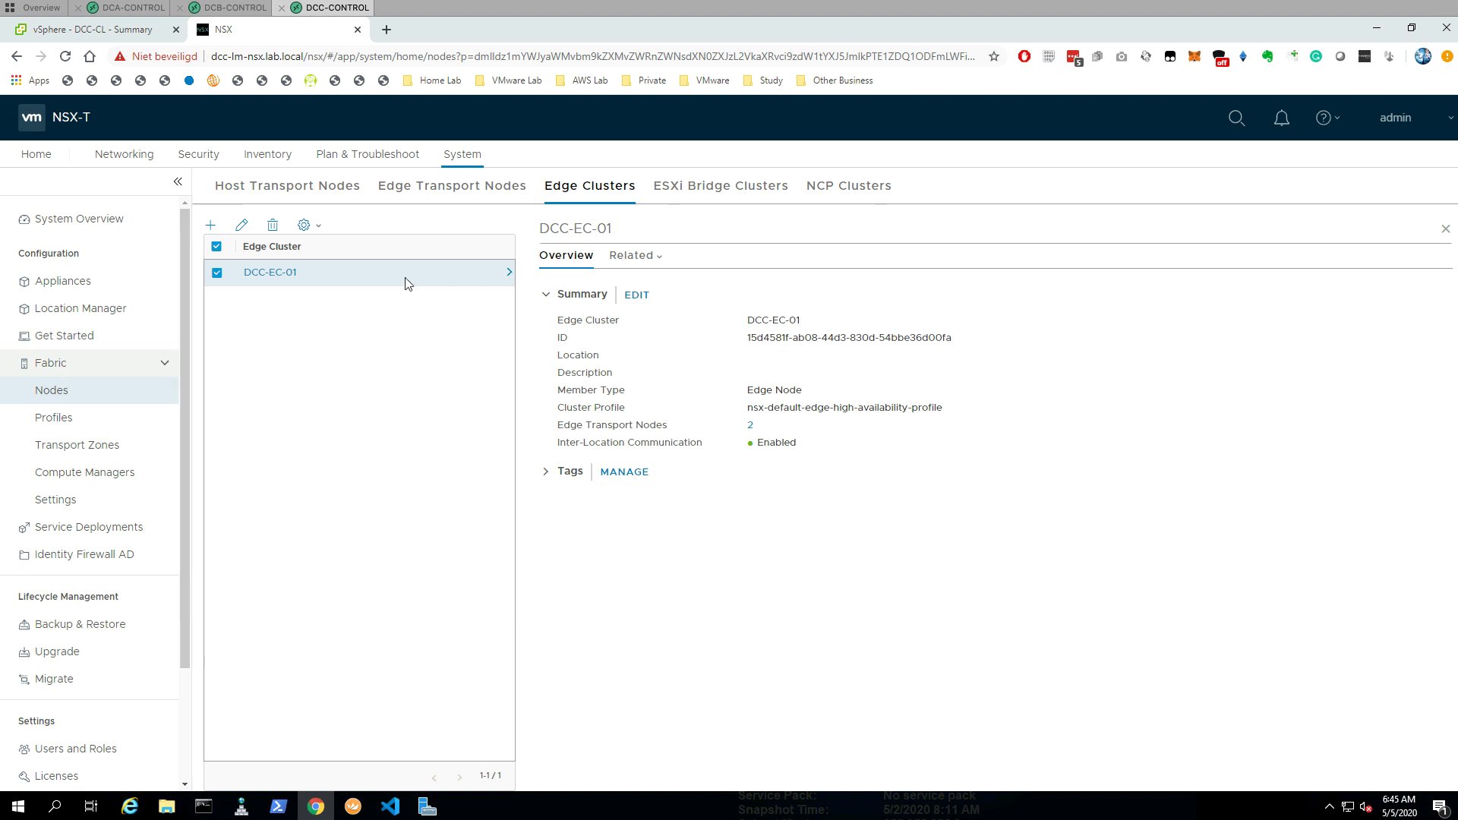
left_click(137, 9)
Log in to the Global Manager and confirm remote tunnel endpoints are Up for DC-A, DC-B and DC-C
left_click(443, 31)
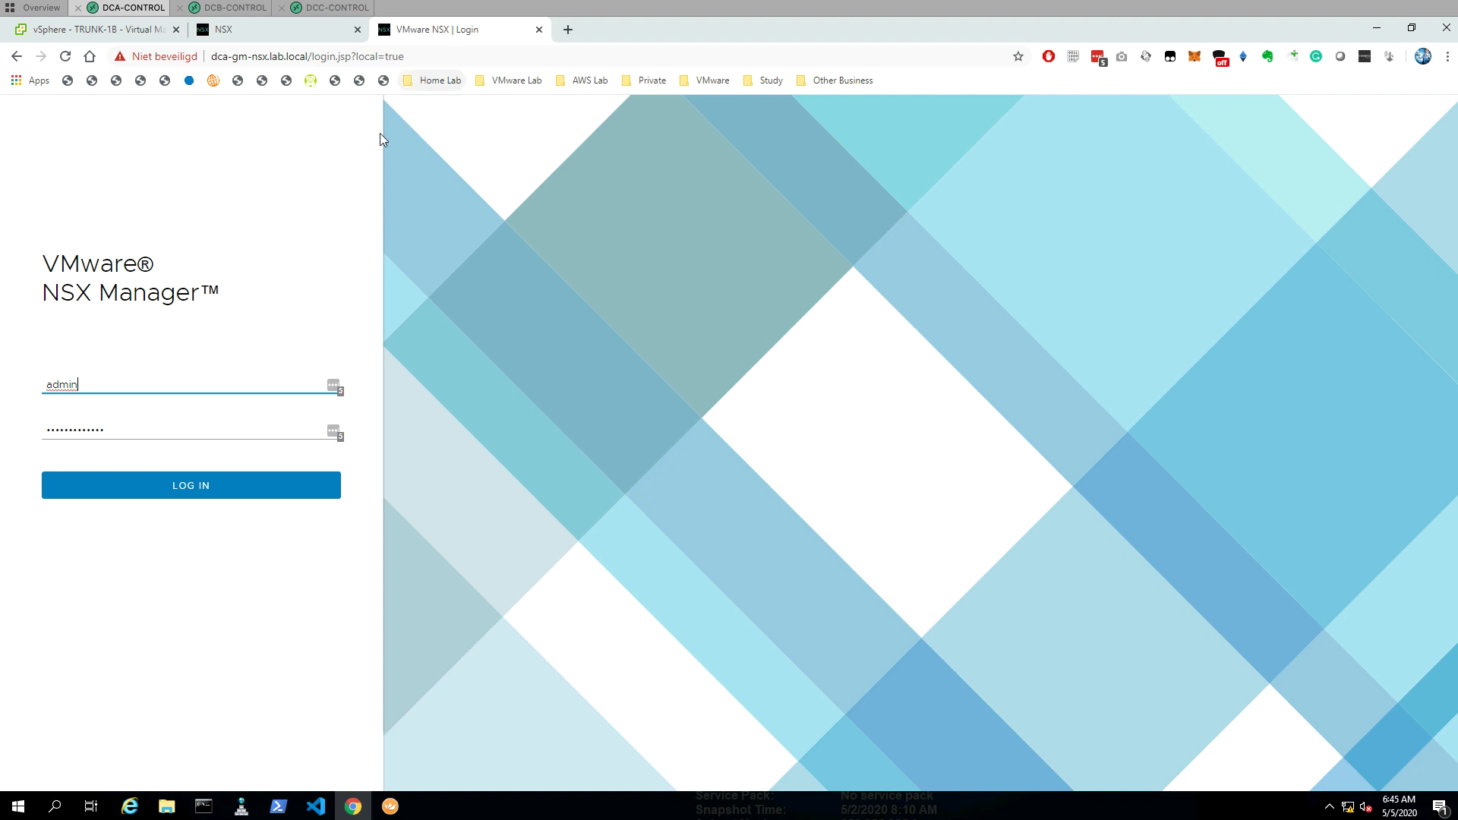
left_click(137, 499)
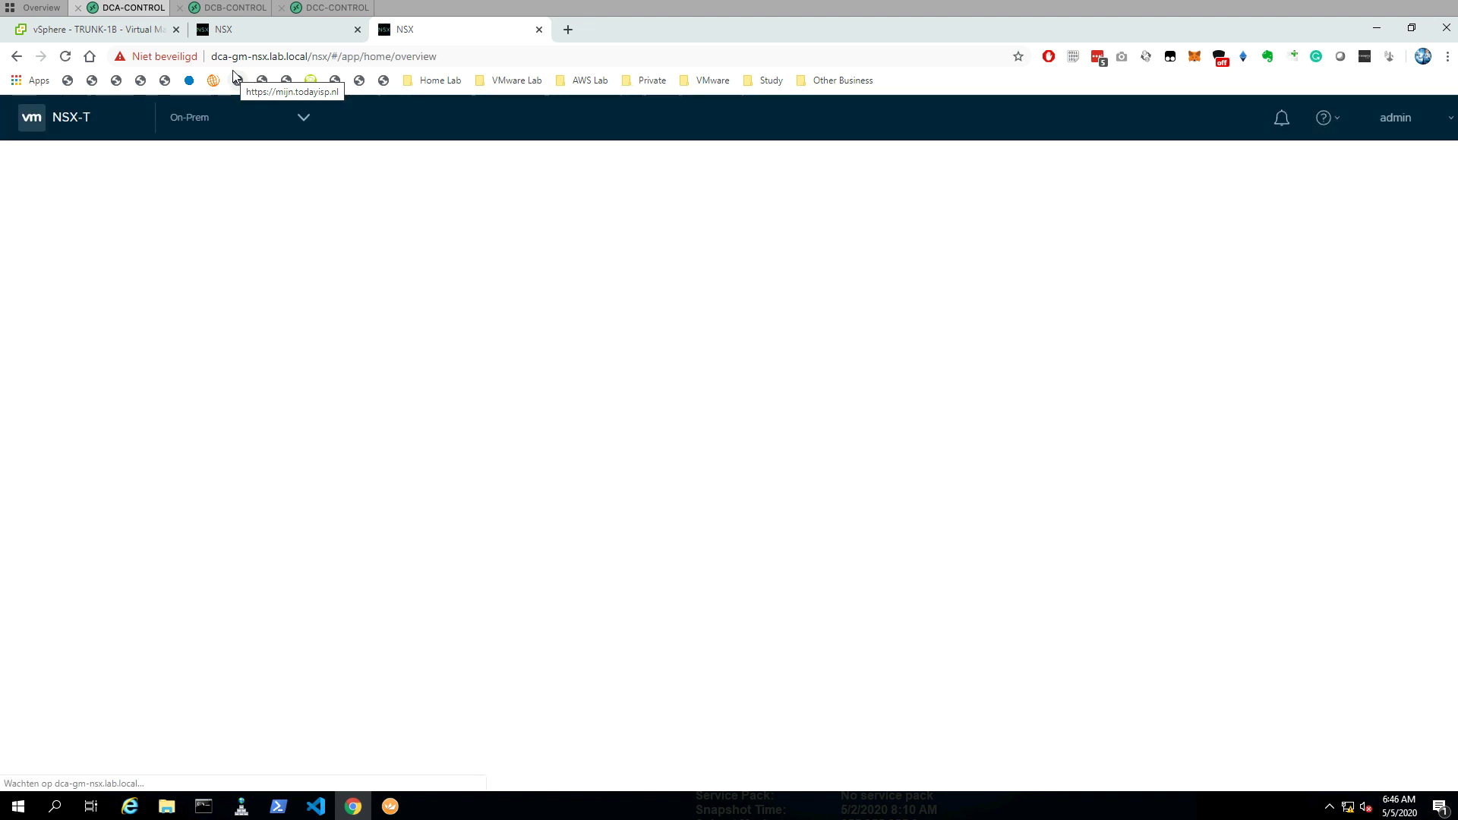
left_click(339, 156)
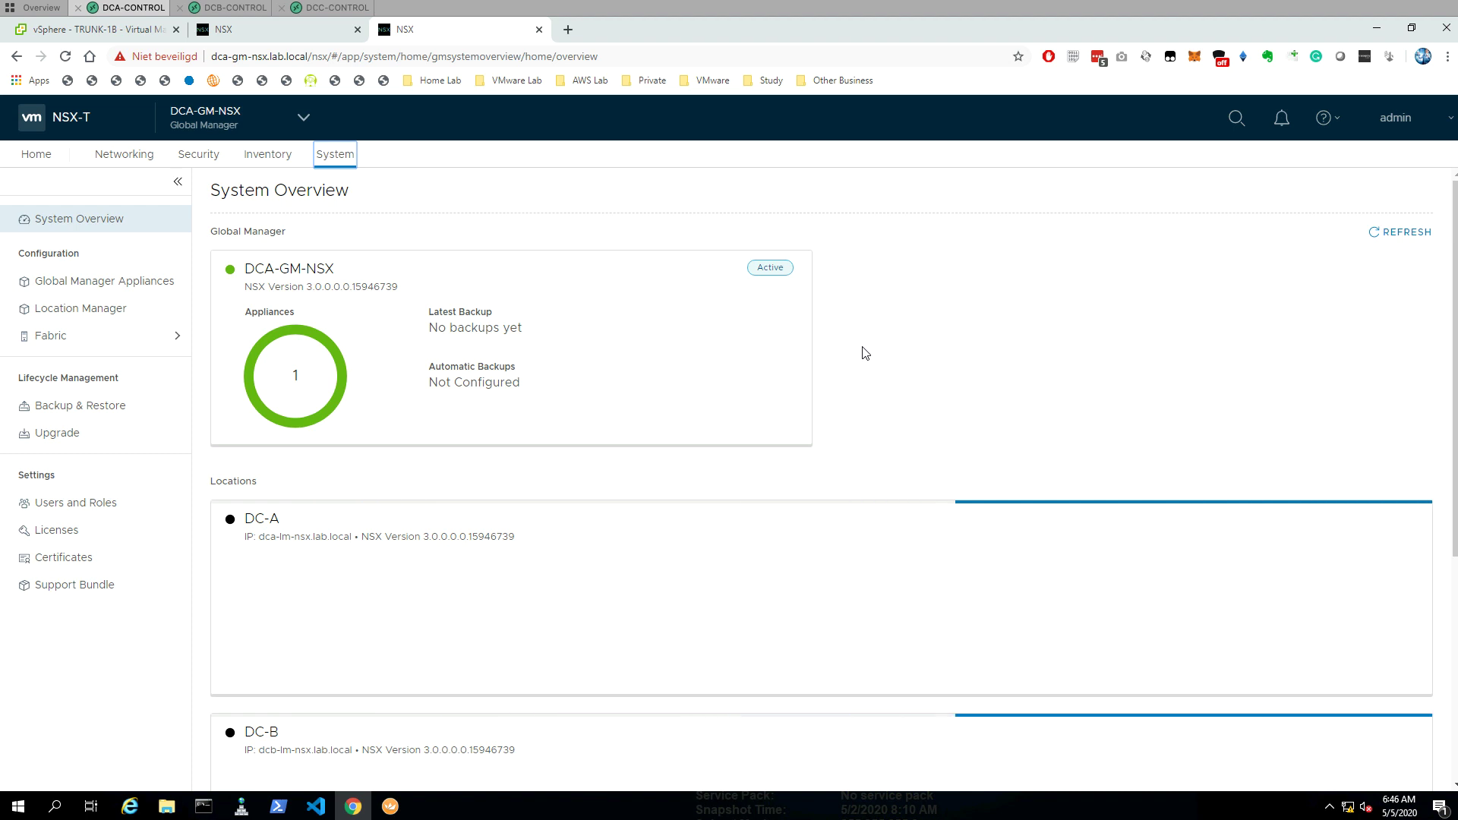
scroll(863, 353, "down", 1)
scroll(863, 353, "down", 1)
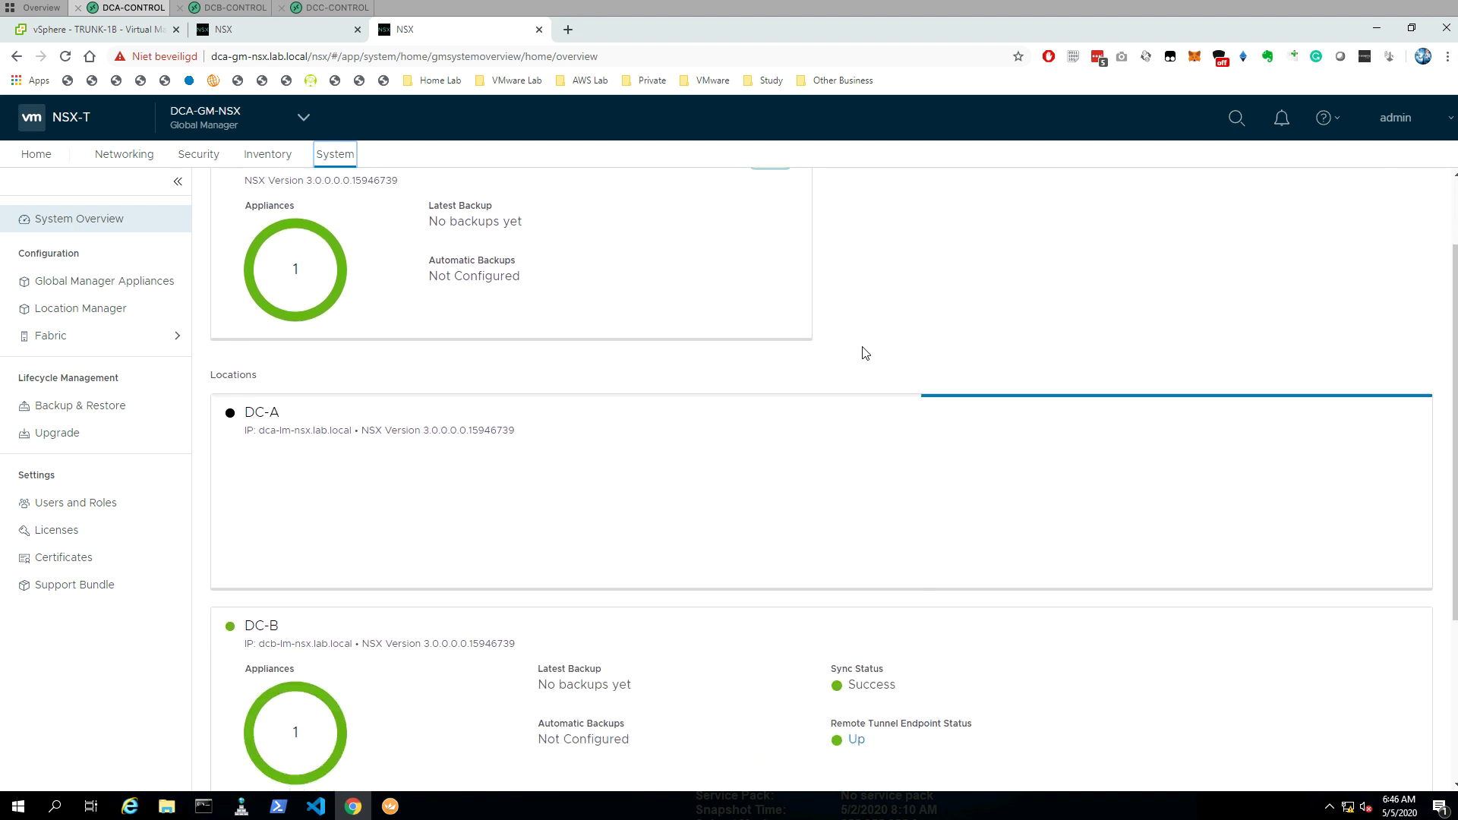
scroll(863, 354, "down", 1)
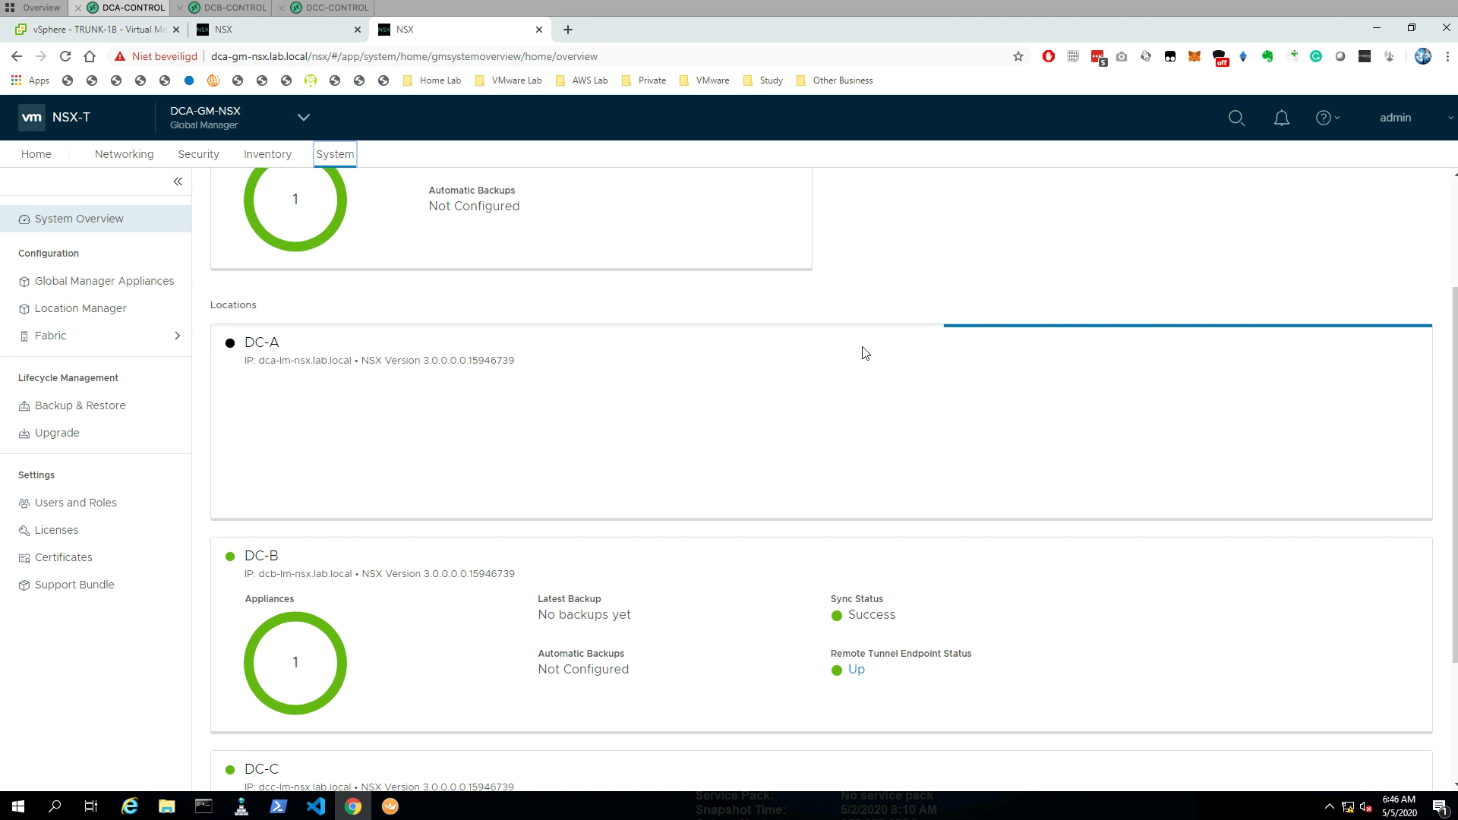
scroll(863, 353, "down", 3)
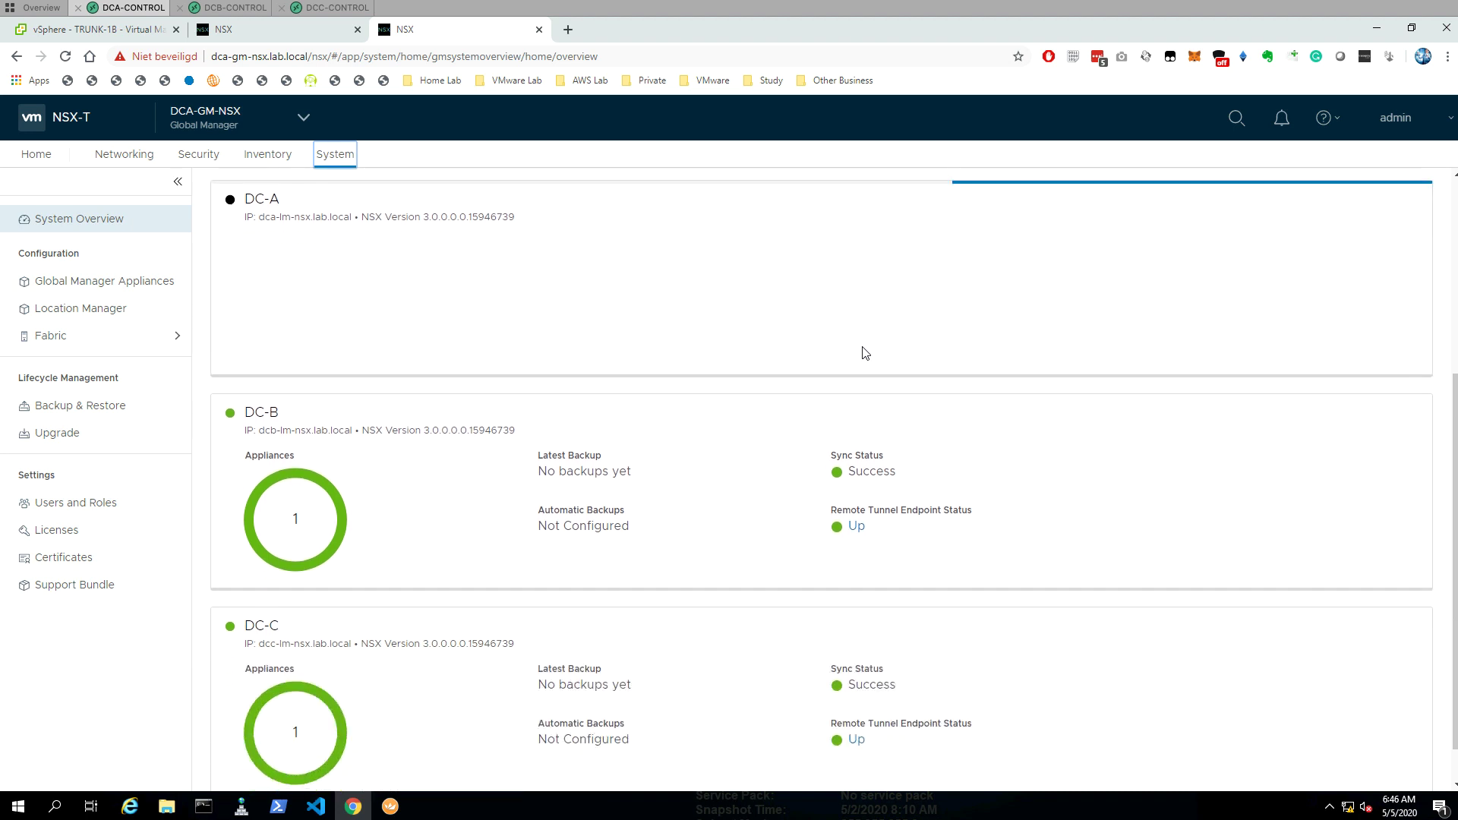